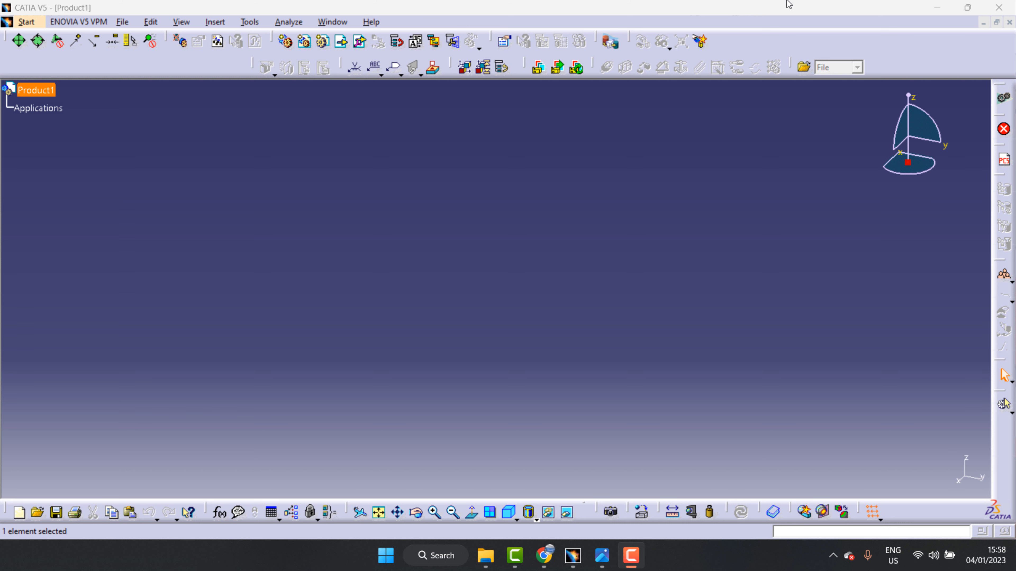
- Consult the bracket exercise drawing and create a new part in the Part Design workbench
{"action": "left_click_drag", "start_coordinate": [600, 563], "coordinate": [649, 565]}
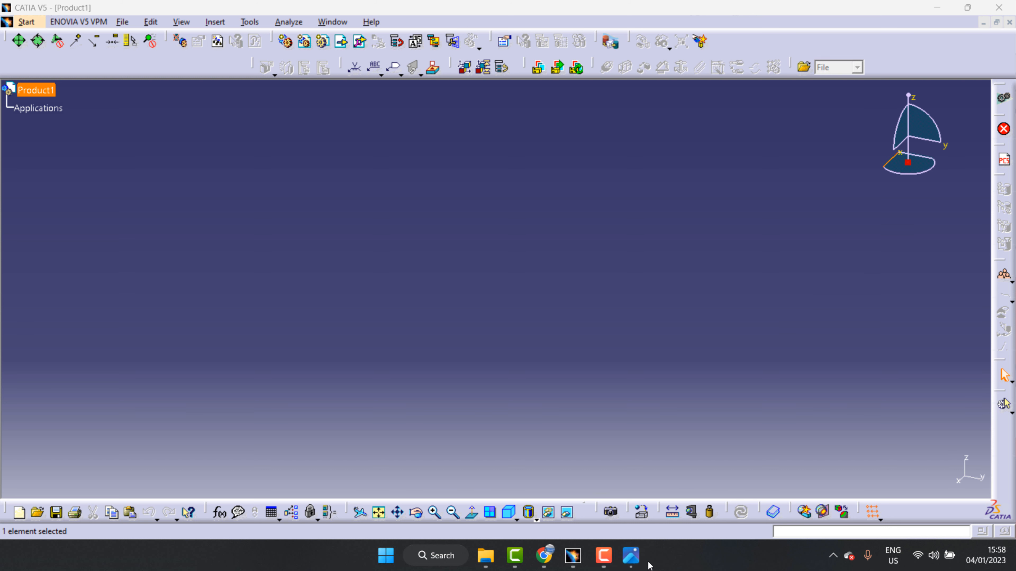
{"action": "left_click", "coordinate": [632, 565]}
{"action": "scroll", "coordinate": [850, 284], "scroll_direction": "down", "scroll_amount": 3}
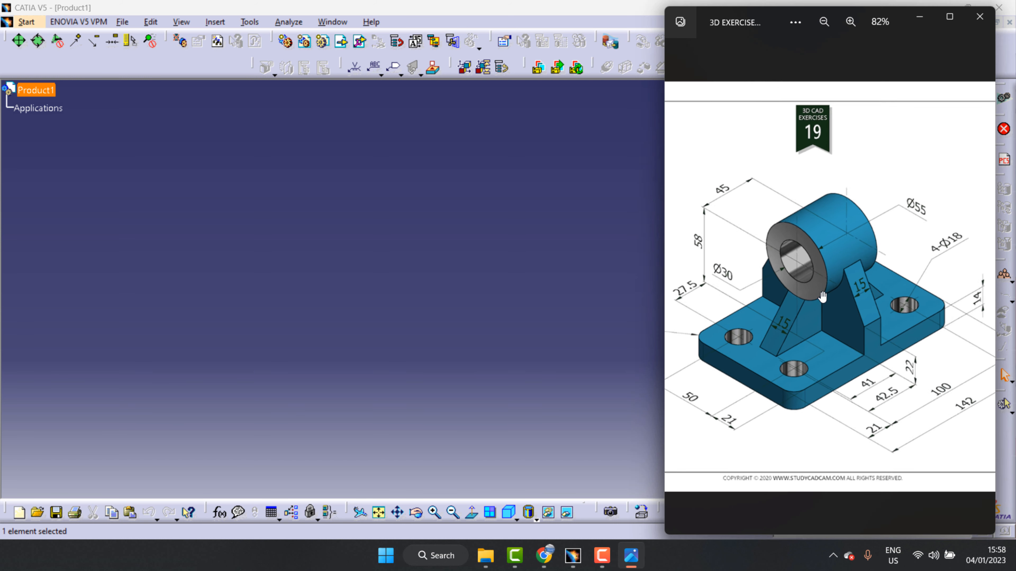
{"action": "scroll", "coordinate": [827, 298], "scroll_direction": "up", "scroll_amount": 2}
{"action": "left_click", "coordinate": [649, 246]}
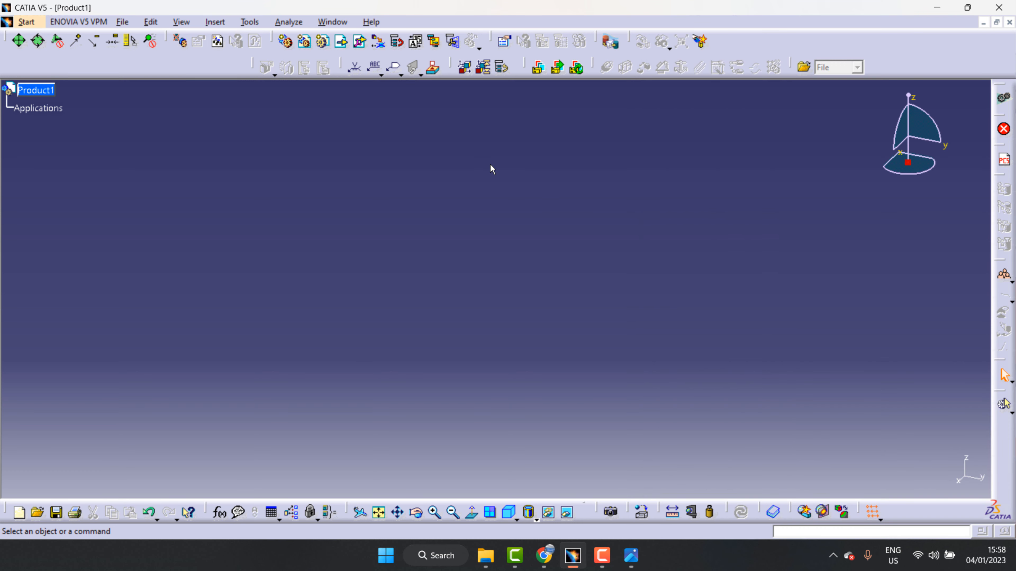
{"action": "left_click", "coordinate": [26, 21]}
{"action": "mouse_move", "coordinate": [83, 57]}
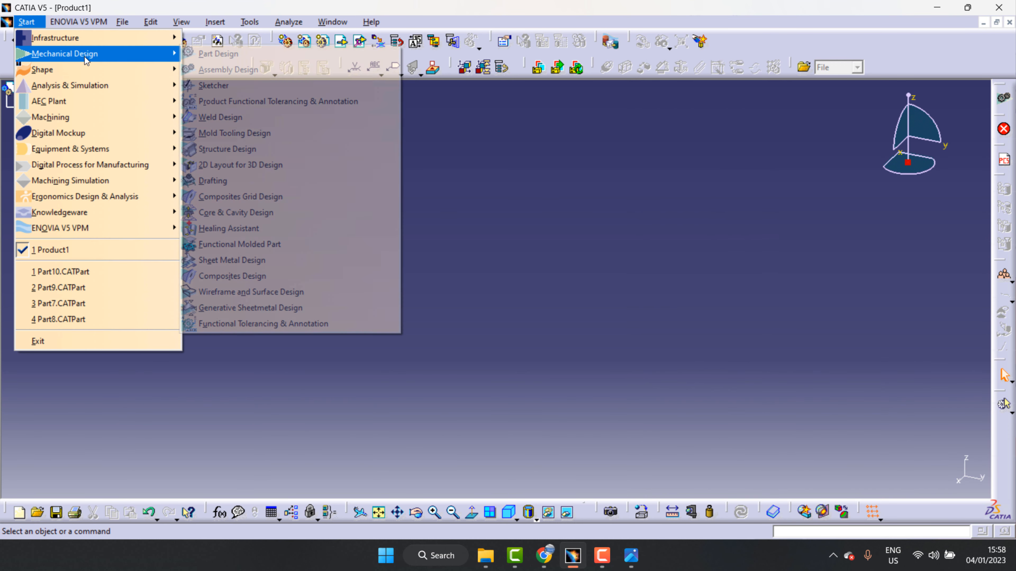
{"action": "left_click", "coordinate": [230, 54]}
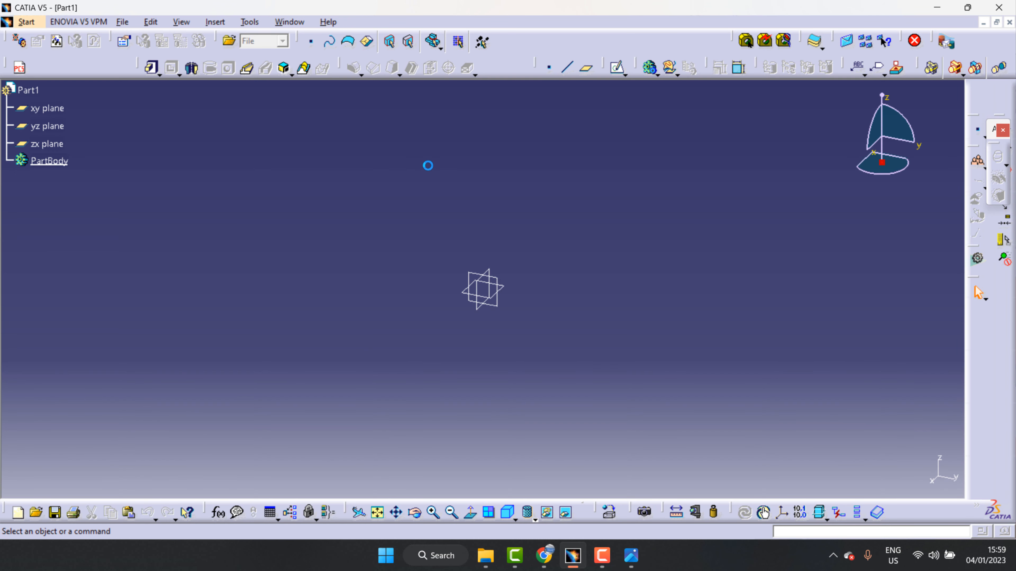
- Start a sketch on the xy plane and draw a centered rectangle about 156 mm wide around the origin
{"action": "left_click", "coordinate": [49, 113]}
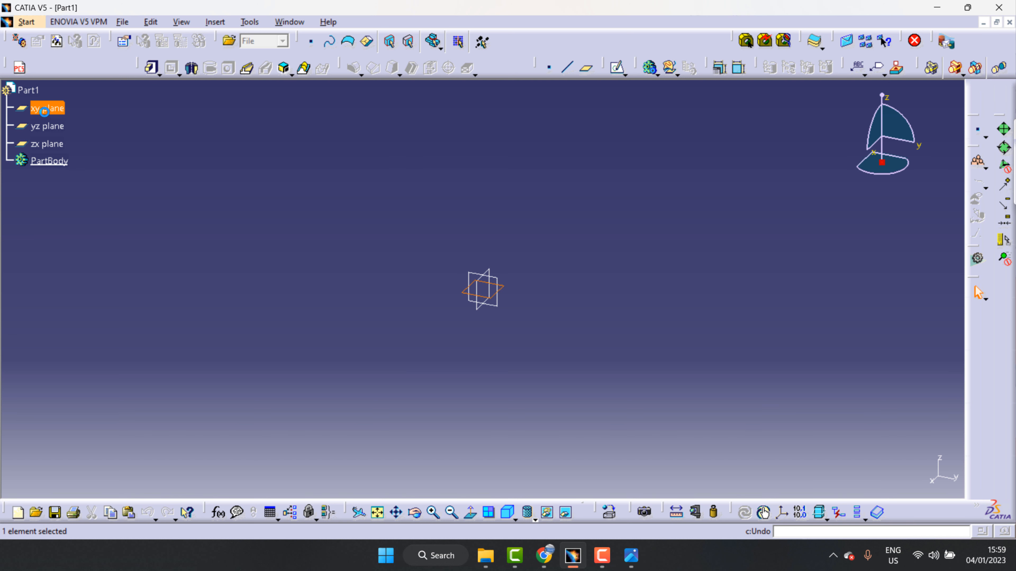
{"action": "left_click", "coordinate": [619, 68]}
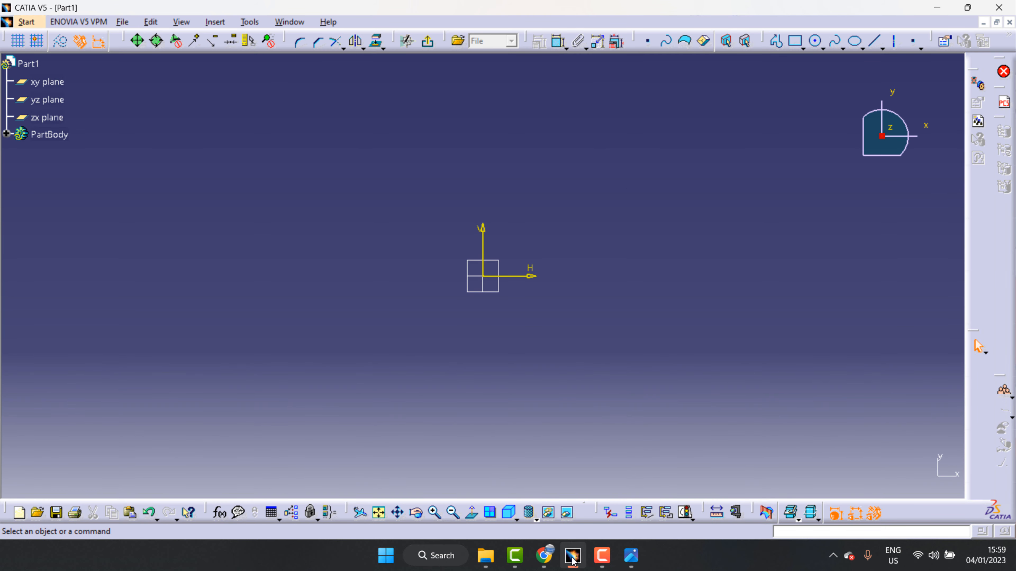
{"action": "left_click", "coordinate": [631, 556]}
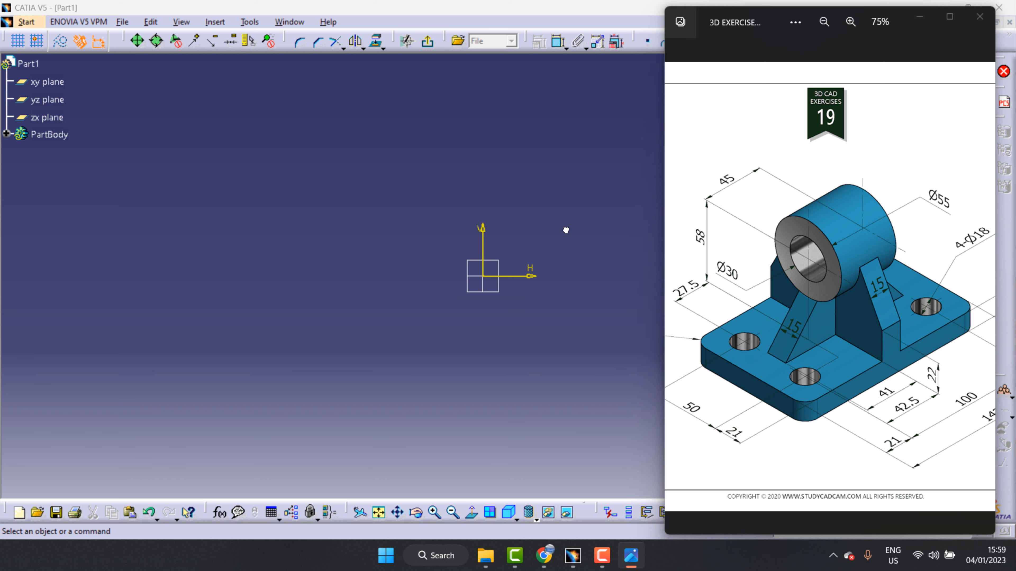
{"action": "left_click", "coordinate": [592, 212]}
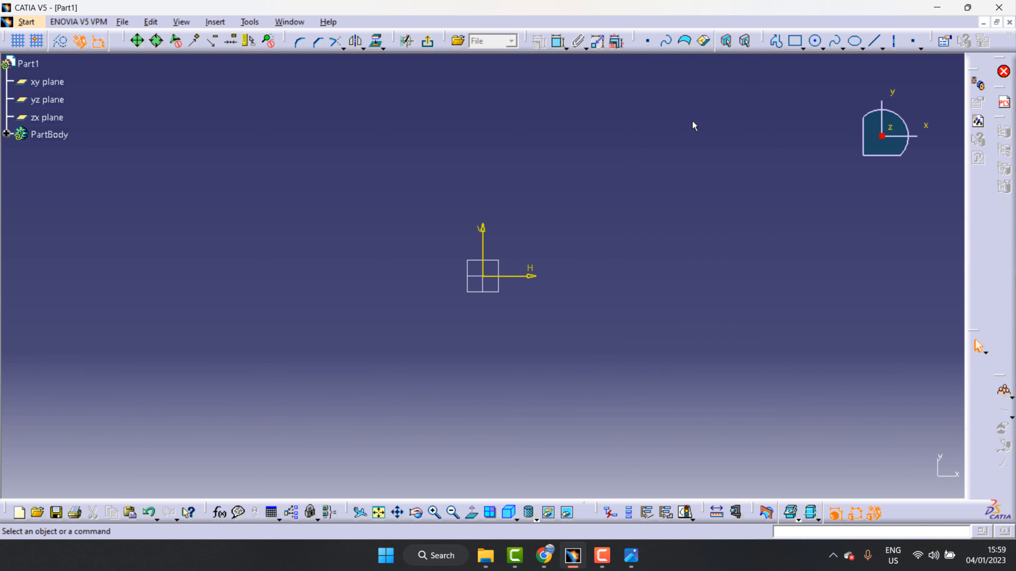
{"action": "left_click", "coordinate": [802, 49]}
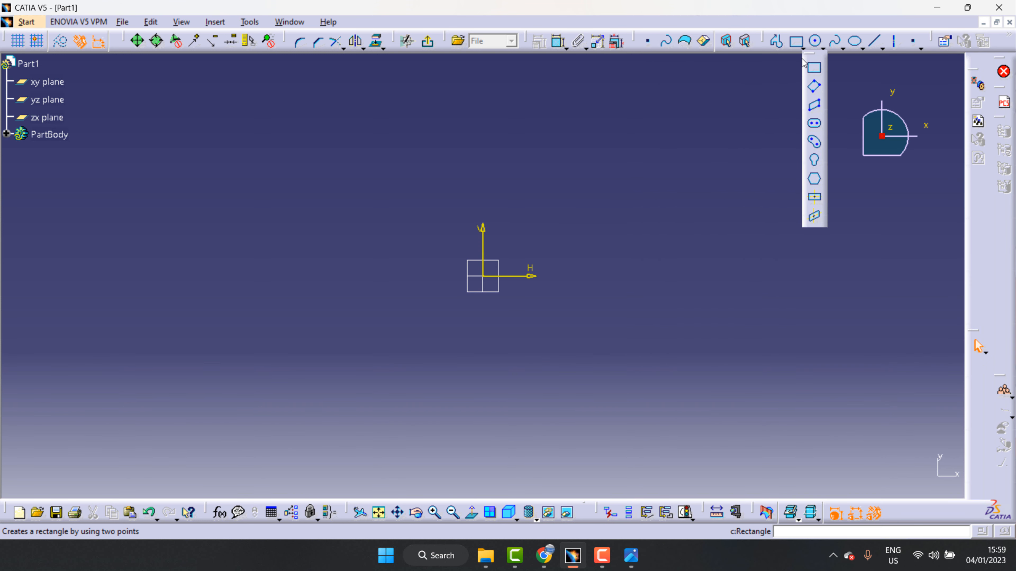
{"action": "left_click", "coordinate": [818, 203]}
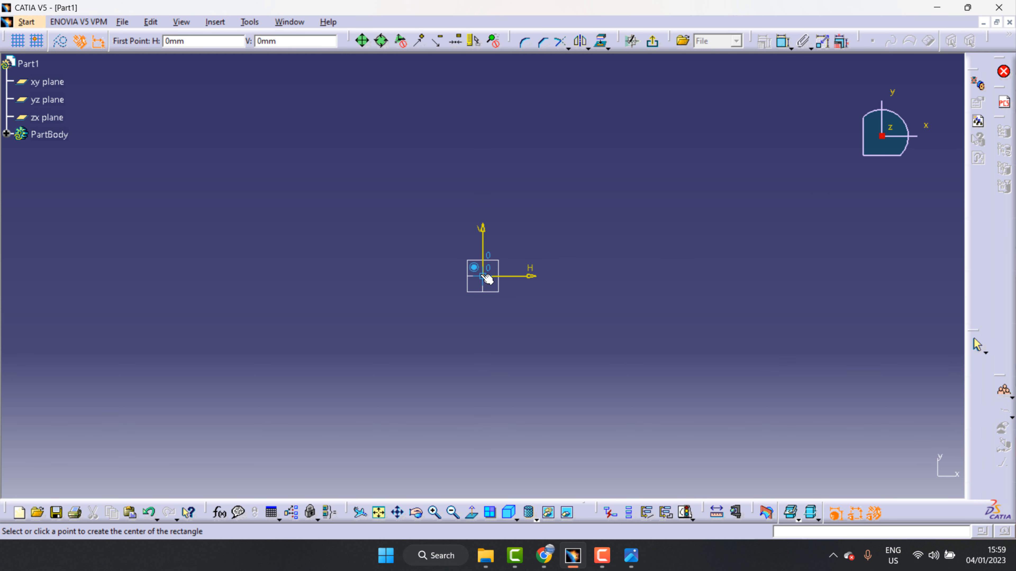
{"action": "left_click", "coordinate": [478, 267]}
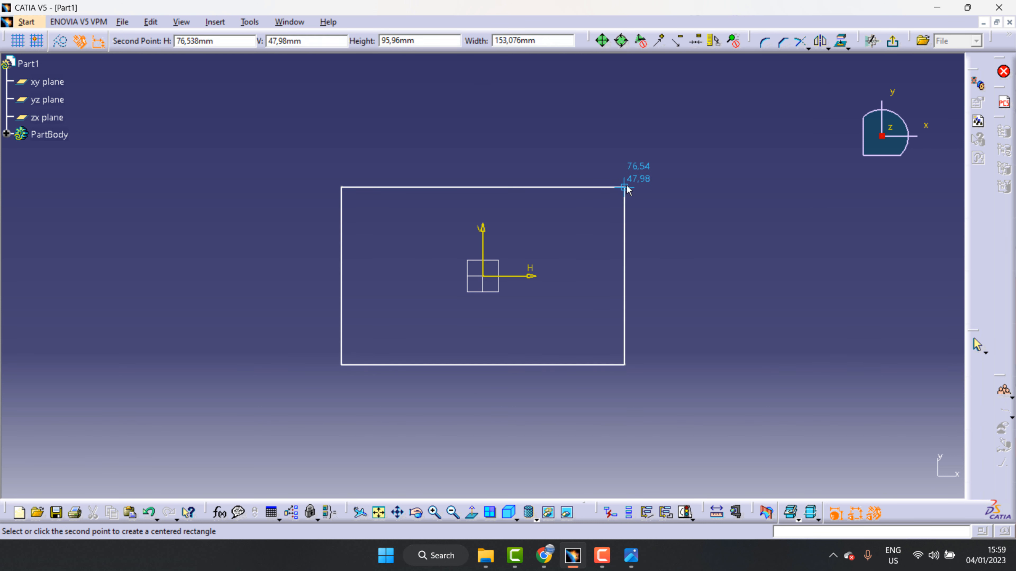
{"action": "left_click", "coordinate": [627, 186]}
{"action": "left_click", "coordinate": [694, 234]}
- Check the base length in the drawing, dimension the rectangle's upper horizontal edge and set it to 142 mm
{"action": "left_click", "coordinate": [631, 555]}
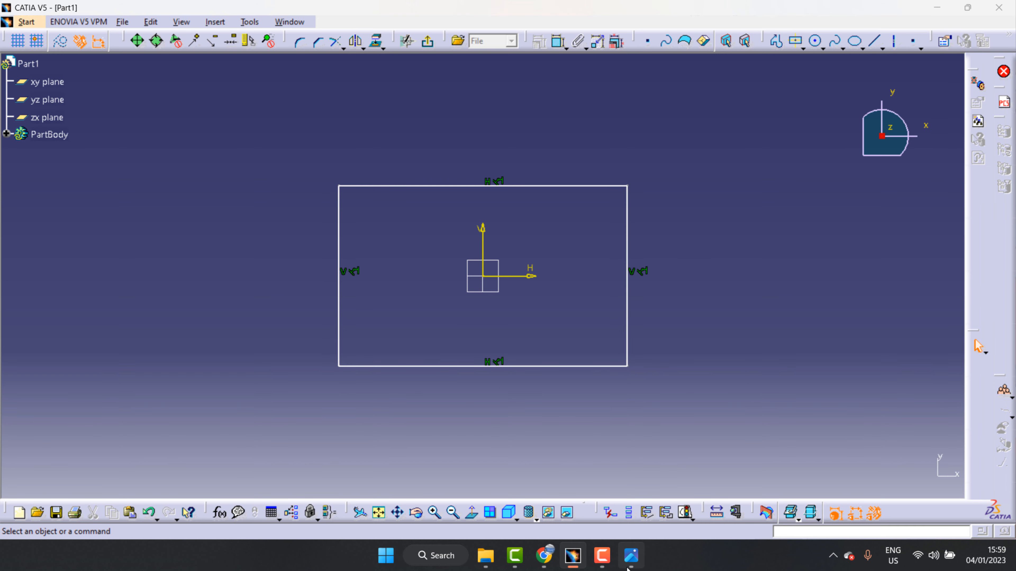
{"action": "scroll", "coordinate": [802, 333], "scroll_direction": "up", "scroll_amount": 2}
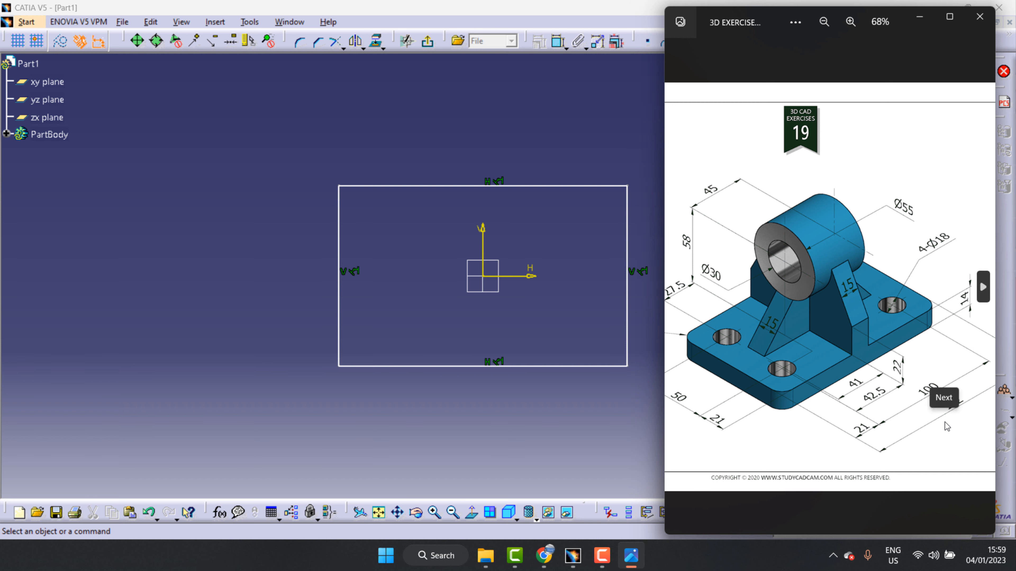
{"action": "left_click", "coordinate": [516, 157]}
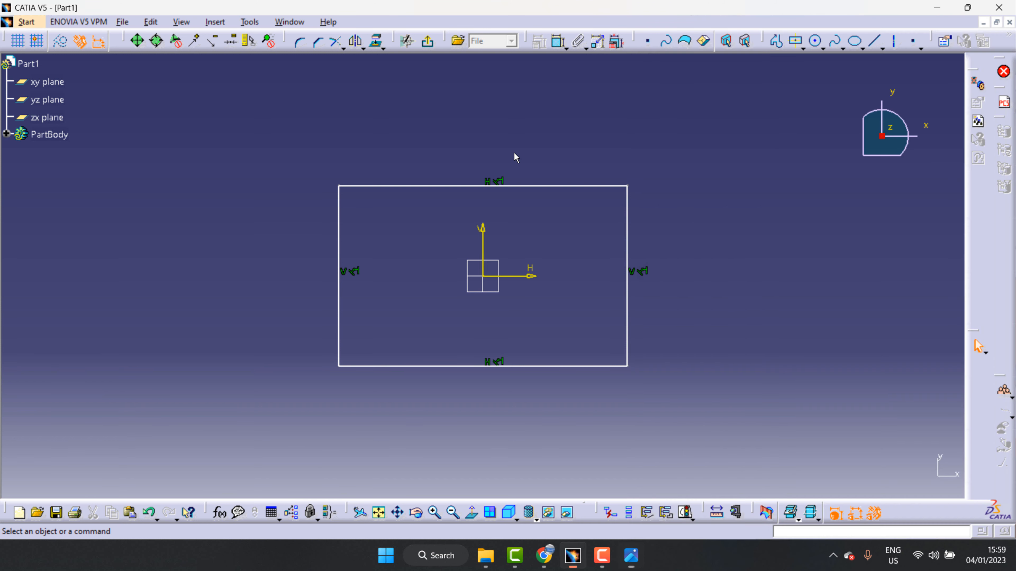
{"action": "left_click", "coordinate": [559, 41]}
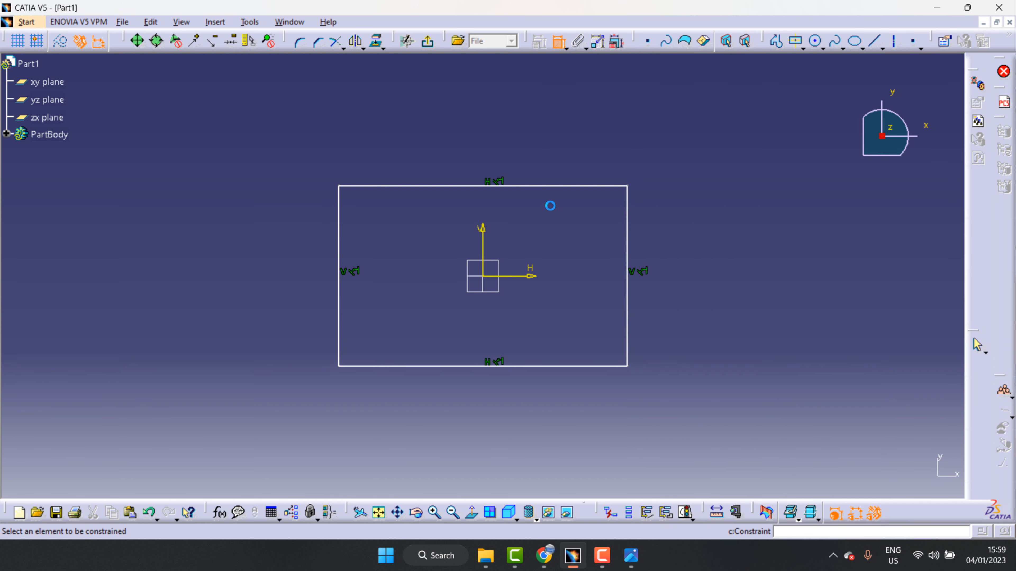
{"action": "left_click", "coordinate": [551, 189]}
{"action": "left_click", "coordinate": [508, 130]}
{"action": "double_click", "coordinate": [500, 128]}
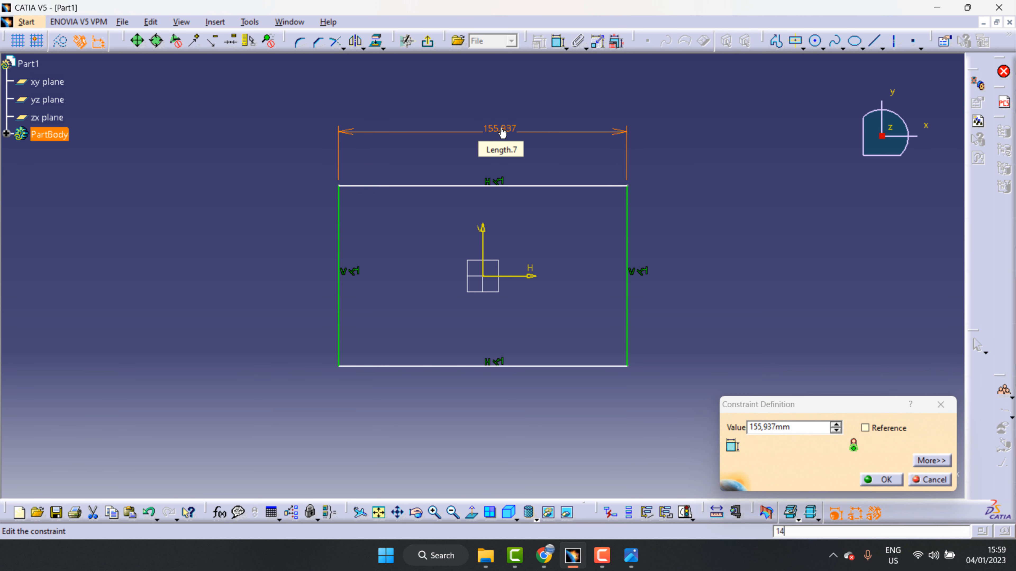
{"action": "type", "text": "2"}
{"action": "left_click", "coordinate": [735, 427]}
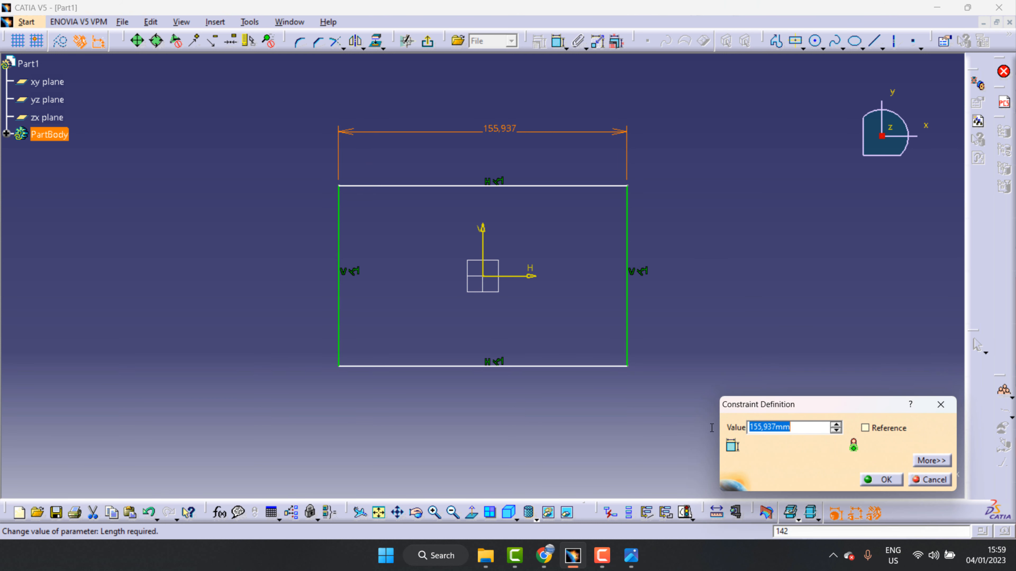
{"action": "type", "text": "1"}
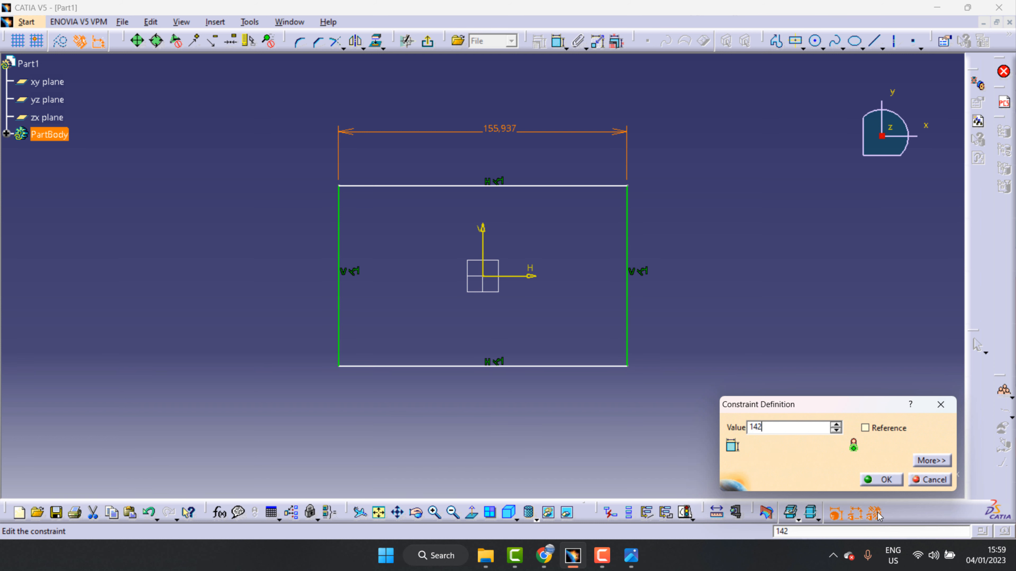
{"action": "type", "text": "42"}
{"action": "key", "text": "Return"}
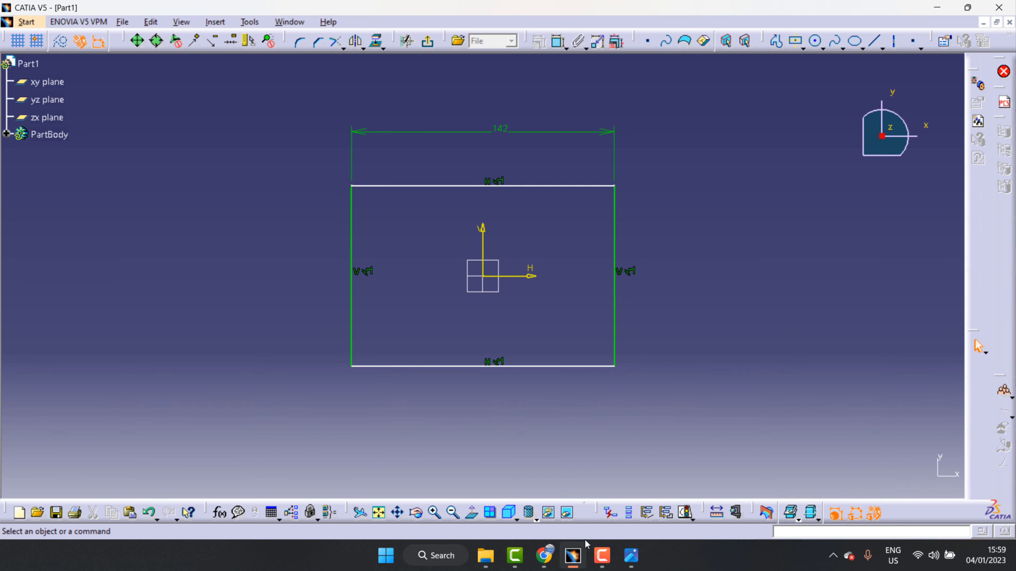
- Examine the base plate's depth dimensions in the exercise drawing and open Calculator
{"action": "left_click", "coordinate": [631, 555]}
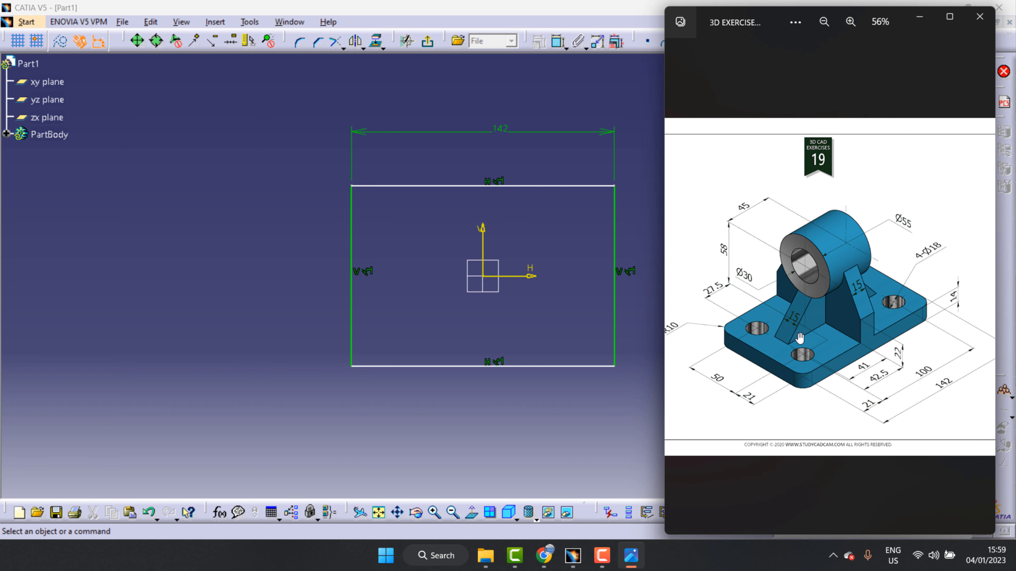
{"action": "scroll", "coordinate": [799, 339], "scroll_direction": "up", "scroll_amount": 5}
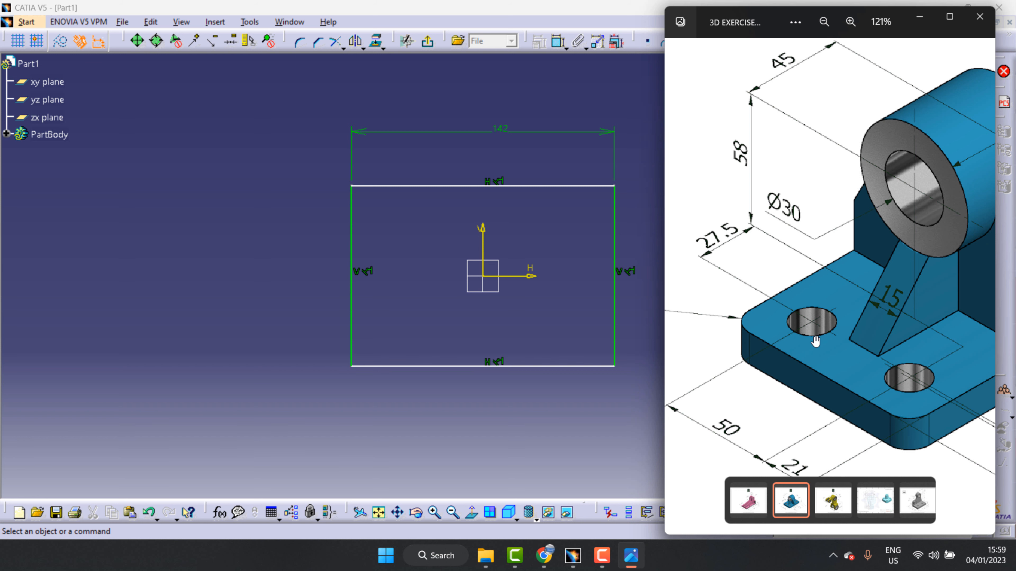
{"action": "left_click", "coordinate": [448, 561]}
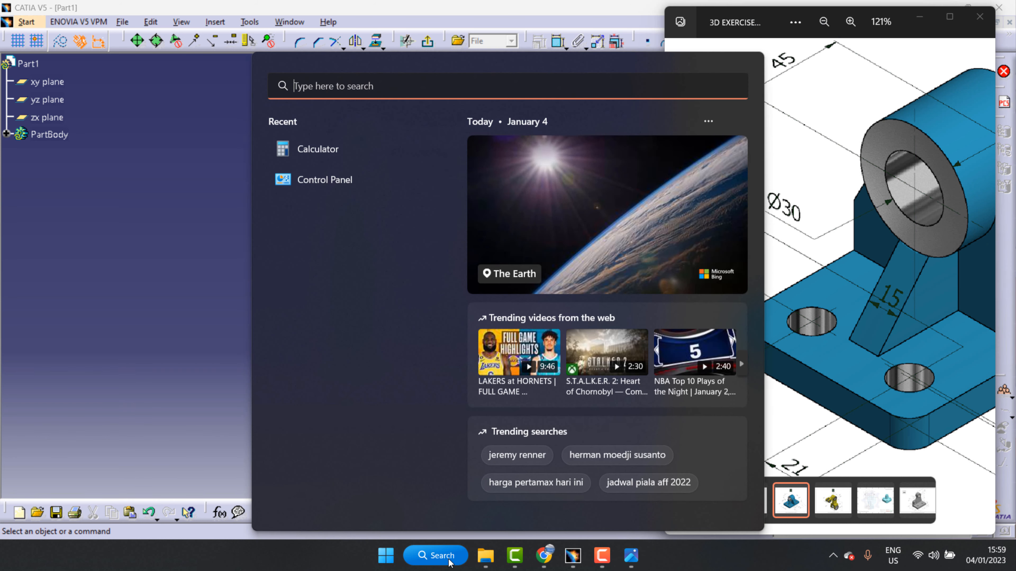
{"action": "left_click", "coordinate": [354, 149]}
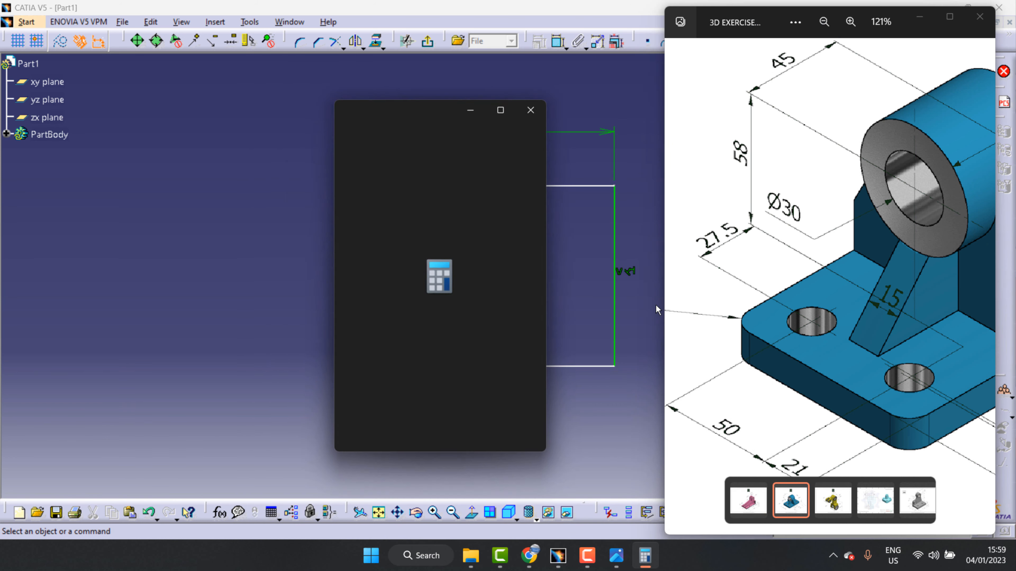
{"action": "left_click", "coordinate": [821, 329]}
{"action": "scroll", "coordinate": [820, 328], "scroll_direction": "down", "scroll_amount": 6}
{"action": "scroll", "coordinate": [791, 324], "scroll_direction": "up", "scroll_amount": 6}
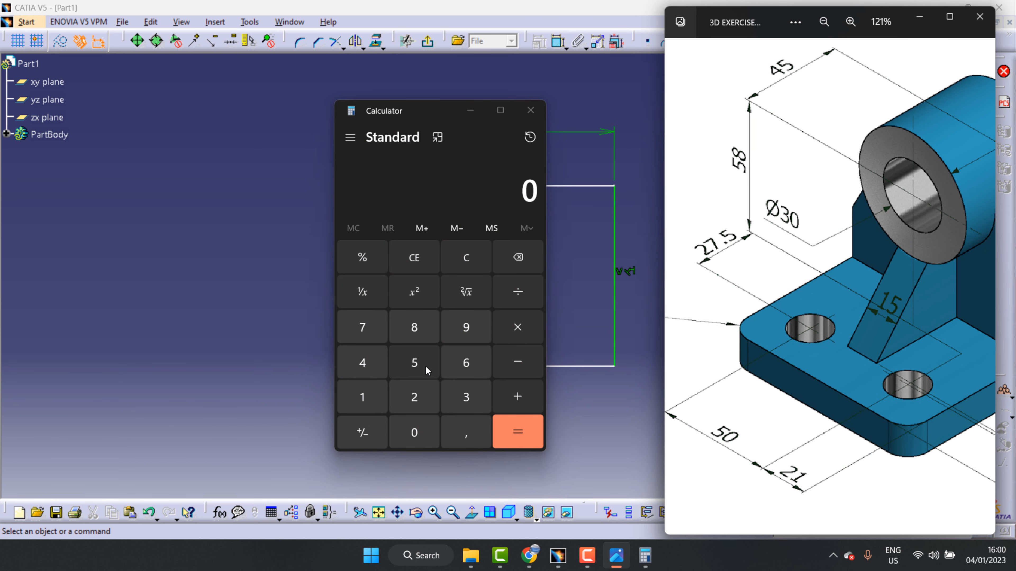
{"action": "left_click", "coordinate": [416, 362]}
{"action": "left_click", "coordinate": [412, 444]}
{"action": "left_click", "coordinate": [412, 444]}
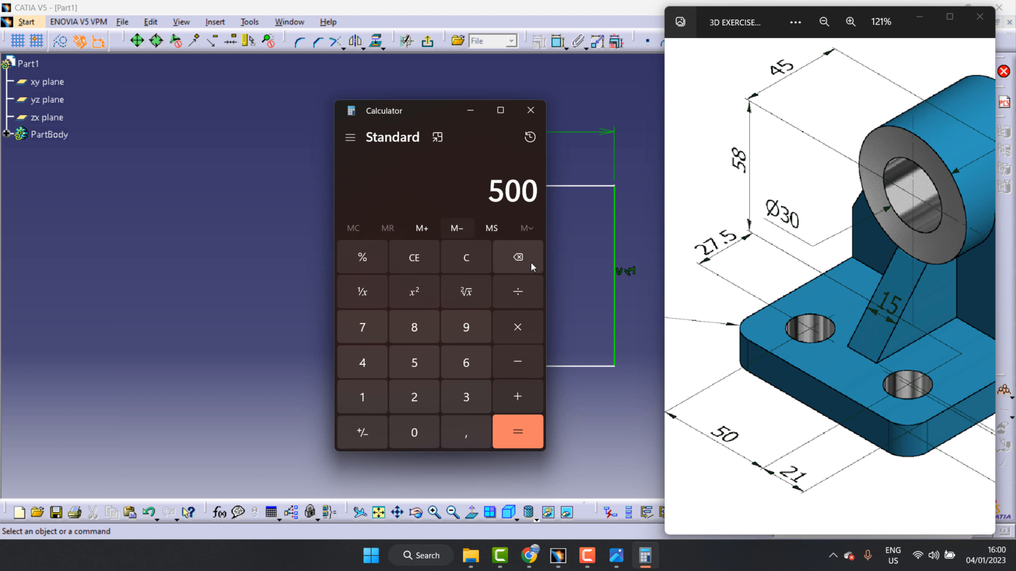
{"action": "left_click", "coordinate": [471, 261]}
- Calculate 50 + 21 from the hole spacing and edge distance of the base plate
{"action": "left_click", "coordinate": [415, 362]}
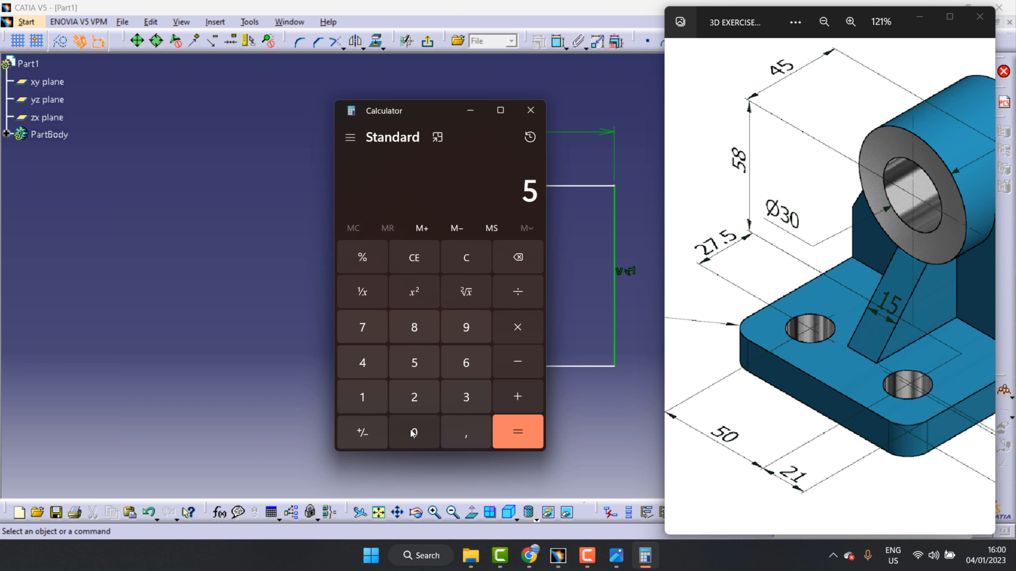
{"action": "left_click", "coordinate": [414, 433]}
{"action": "left_click", "coordinate": [414, 432]}
{"action": "left_click", "coordinate": [522, 260]}
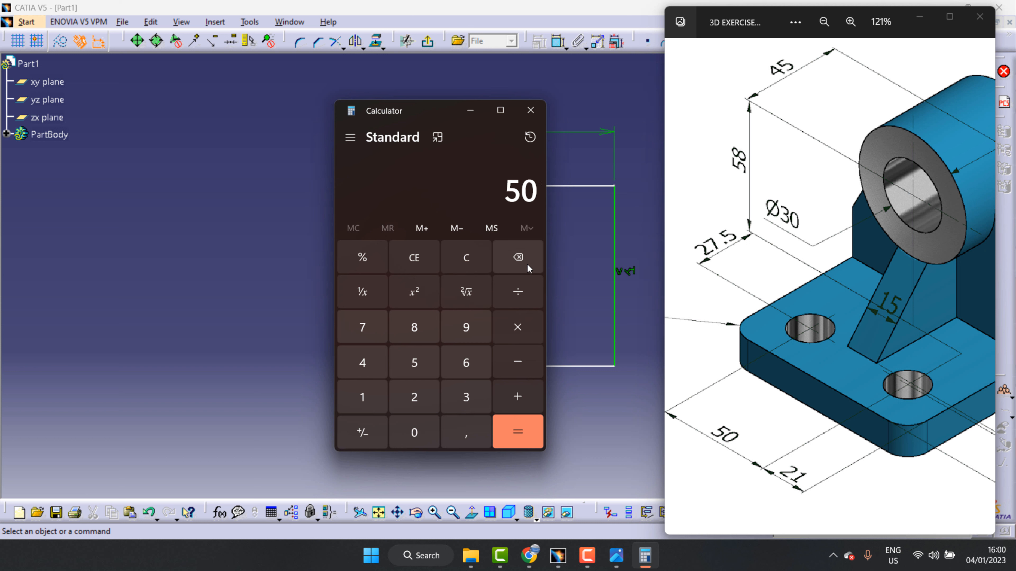
{"action": "left_click", "coordinate": [414, 397]}
{"action": "left_click", "coordinate": [414, 397]}
{"action": "left_click", "coordinate": [362, 397]}
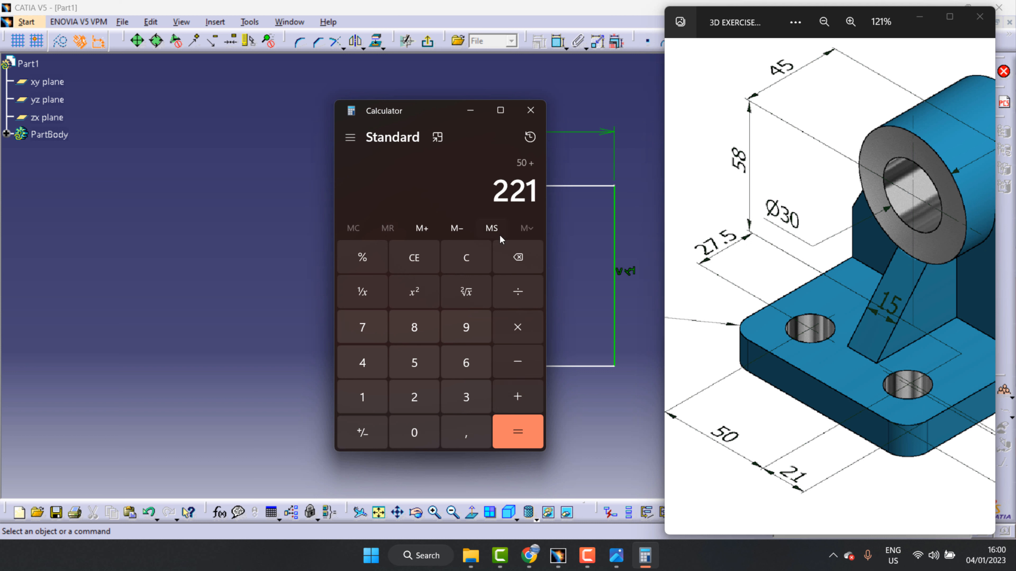
{"action": "left_click", "coordinate": [511, 258]}
{"action": "left_click", "coordinate": [511, 258]}
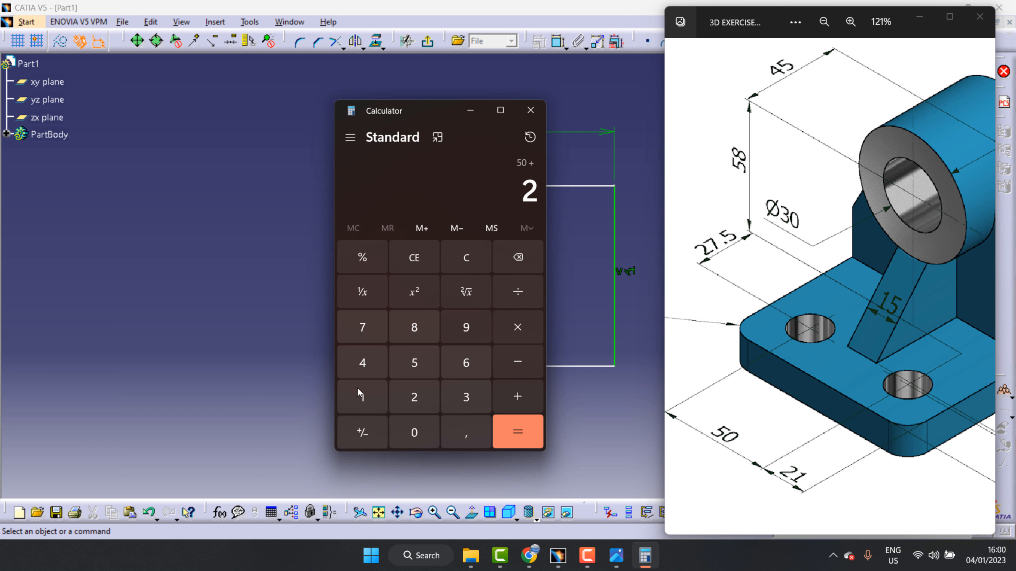
{"action": "left_click", "coordinate": [368, 398]}
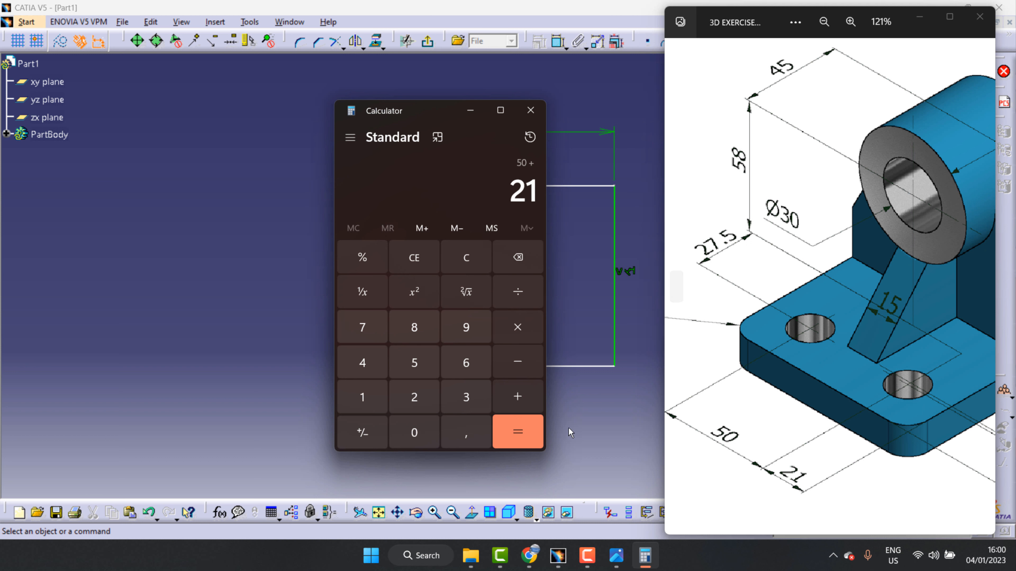
{"action": "left_click", "coordinate": [520, 431]}
- Add the second 21 mm edge distance to the sum and switch back to the CATIA sketch
{"action": "left_click_drag", "start_coordinate": [761, 305], "coordinate": [799, 295]}
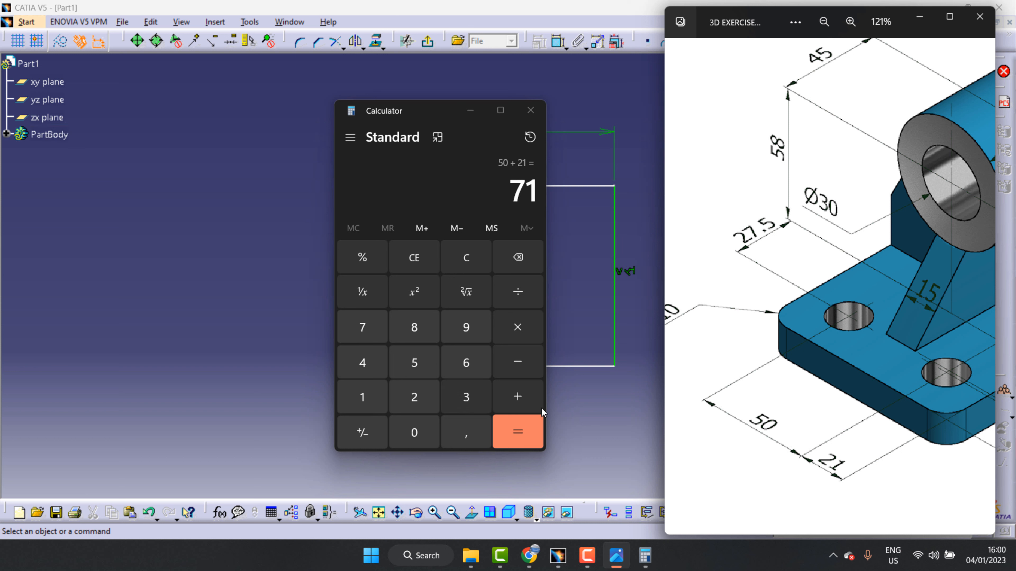
{"action": "left_click", "coordinate": [525, 397]}
{"action": "left_click", "coordinate": [427, 397]}
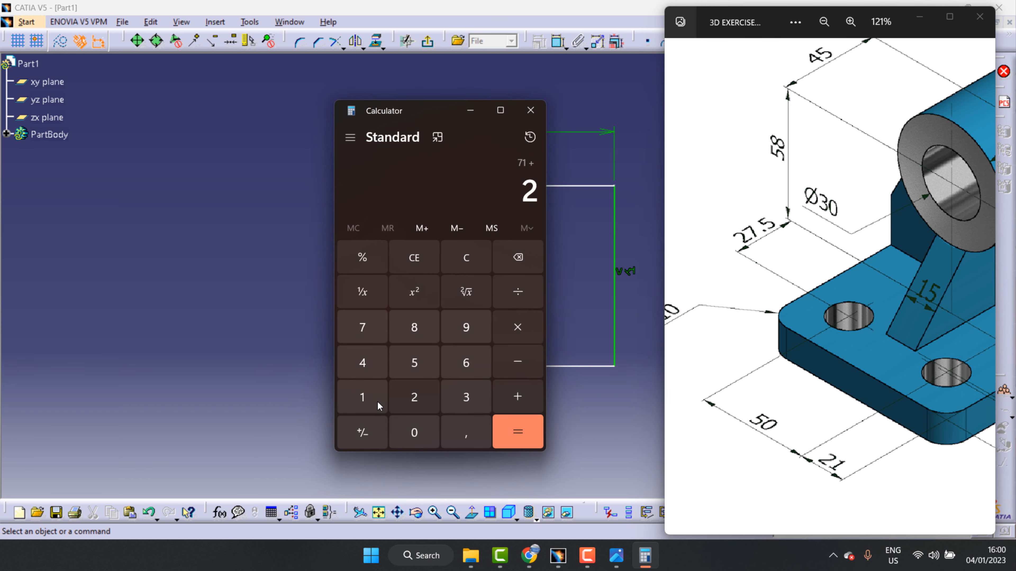
{"action": "left_click", "coordinate": [377, 405]}
{"action": "left_click", "coordinate": [512, 438]}
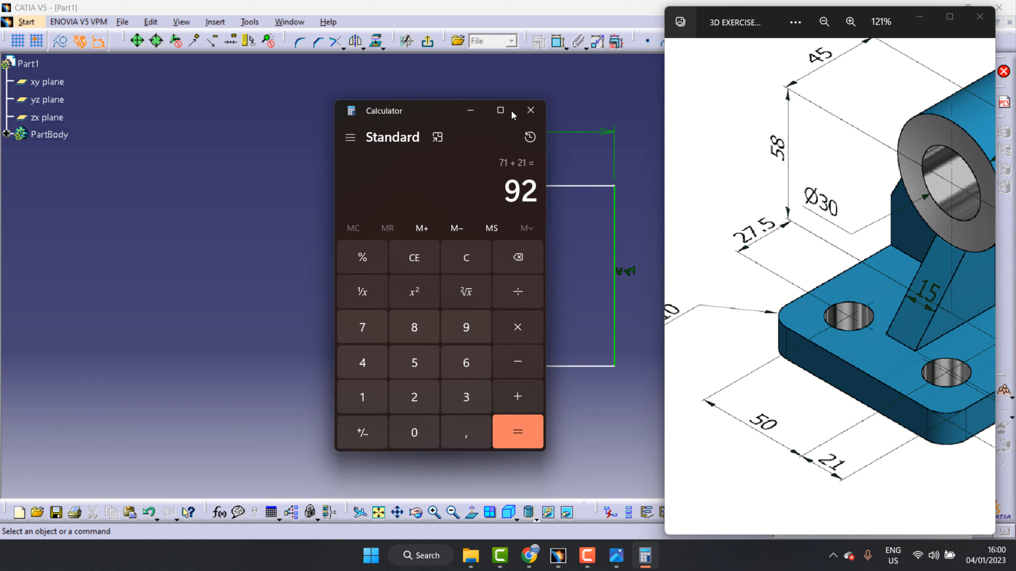
{"action": "left_click", "coordinate": [474, 110]}
{"action": "left_click", "coordinate": [303, 183]}
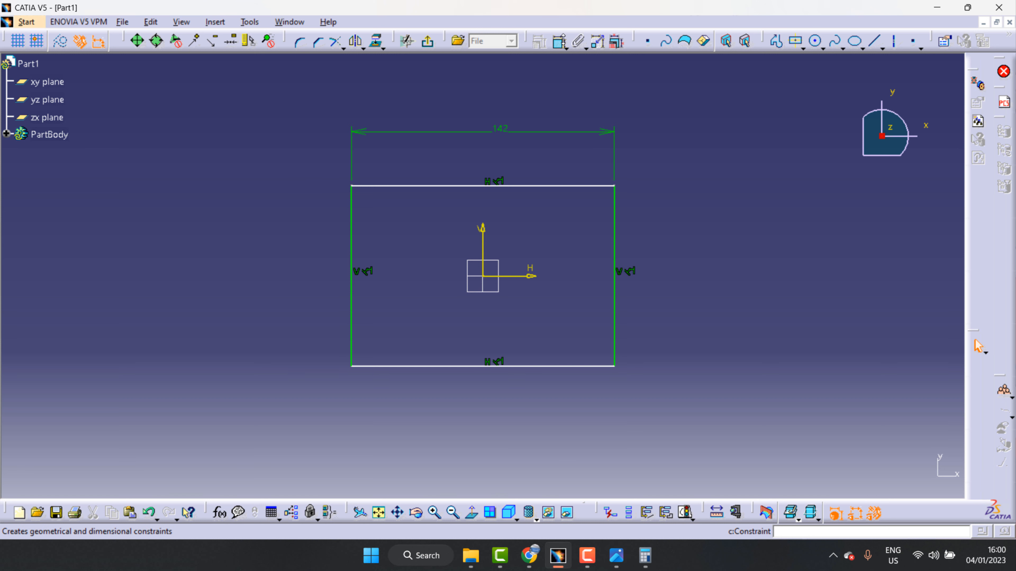
- Dimension the rectangle's left vertical edge and set its length to 92 mm
{"action": "left_click", "coordinate": [352, 243]}
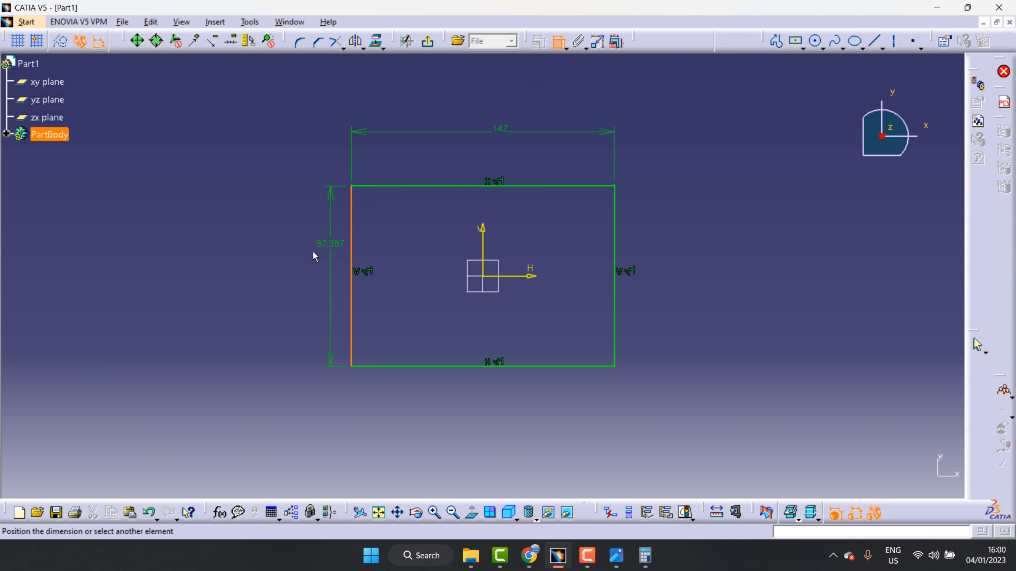
{"action": "left_click", "coordinate": [316, 253]}
{"action": "double_click", "coordinate": [310, 253]}
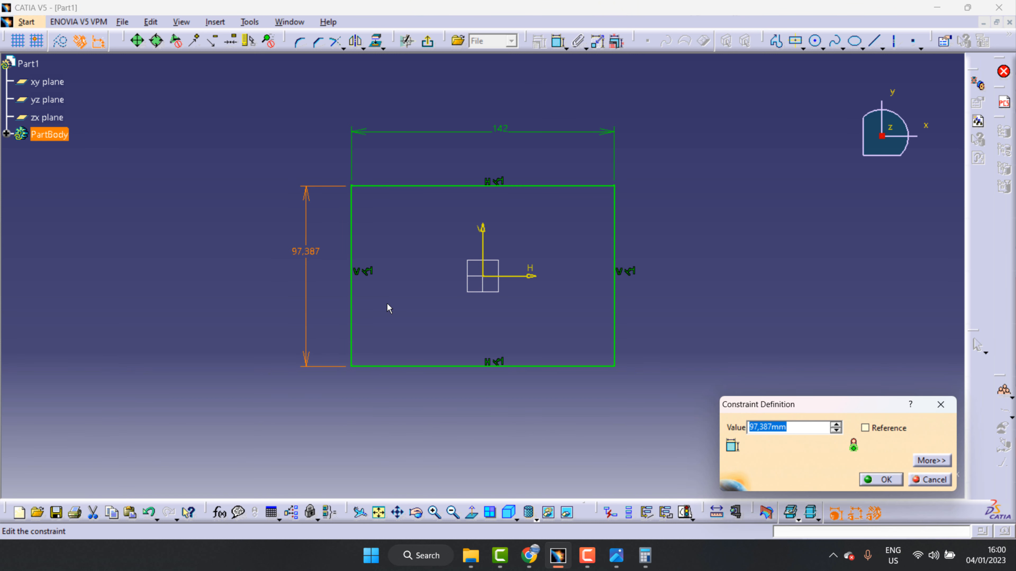
{"action": "type", "text": "92"}
{"action": "key", "text": "Return"}
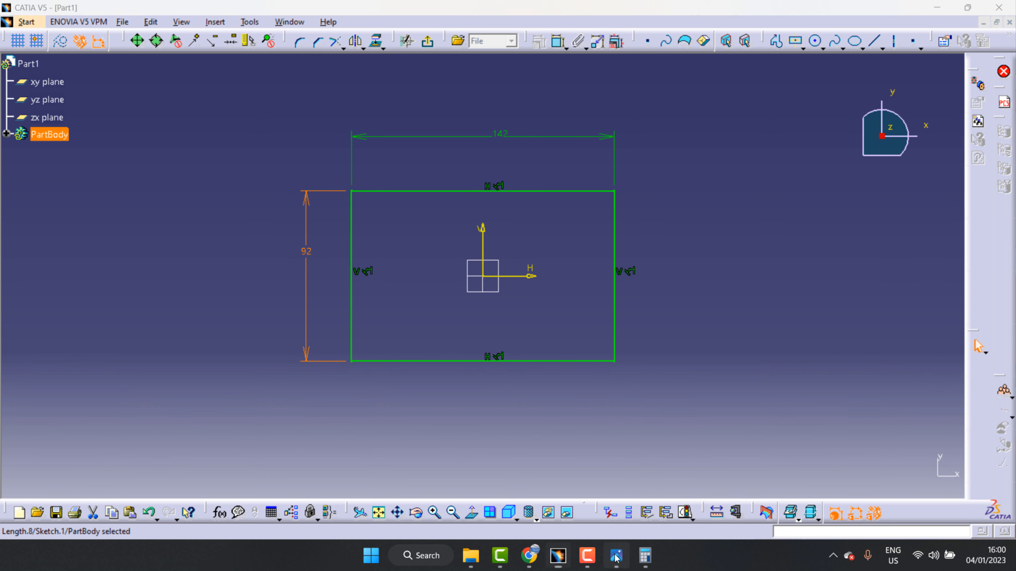
- Examine the base plate's hole diameter and hole position dimensions in the exercise drawing, and return to the CATIA sketch
{"action": "left_click", "coordinate": [616, 555]}
{"action": "left_click_drag", "start_coordinate": [809, 299], "coordinate": [795, 296]}
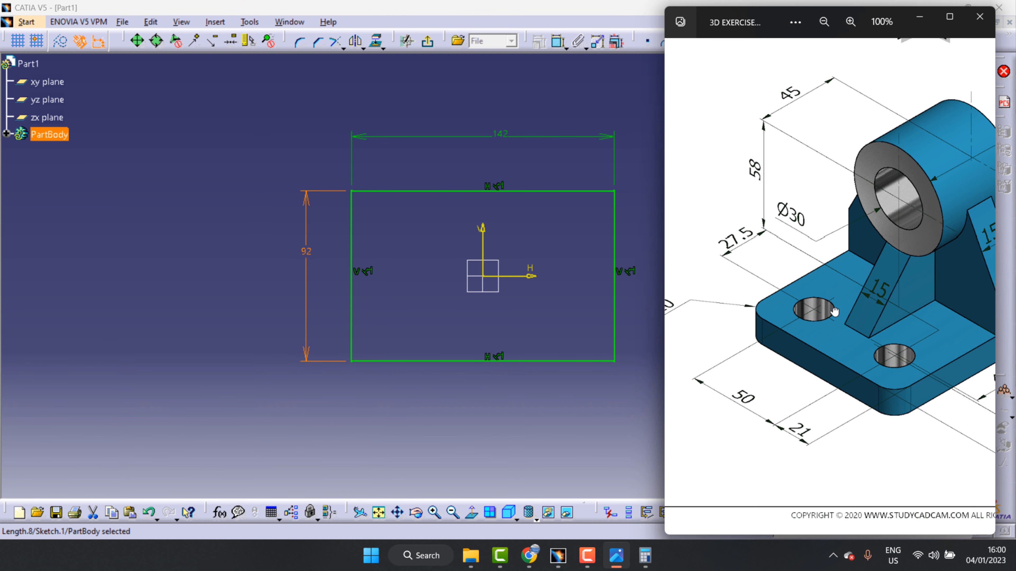
{"action": "left_click_drag", "start_coordinate": [892, 351], "coordinate": [788, 365]}
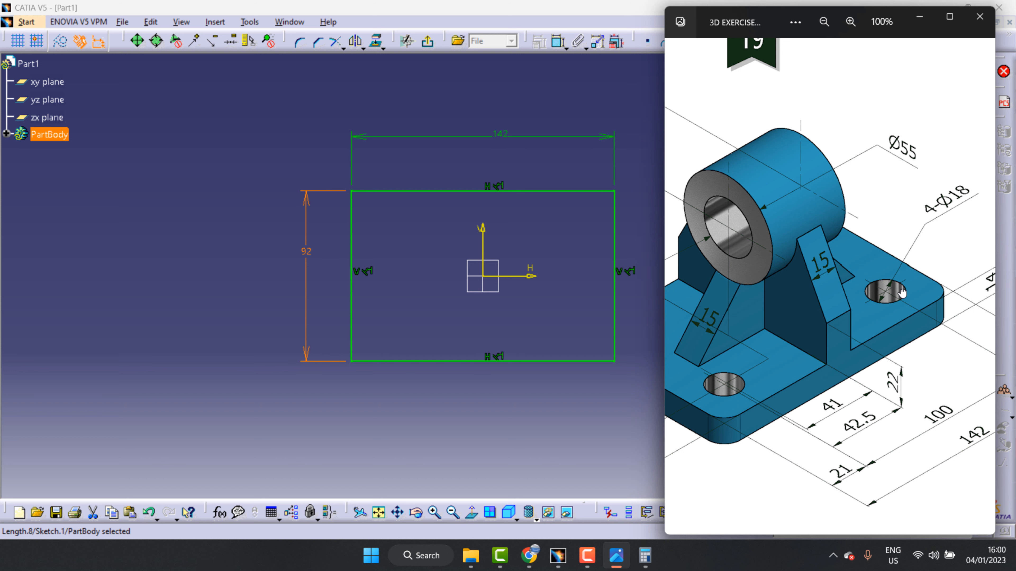
{"action": "left_click_drag", "start_coordinate": [902, 293], "coordinate": [908, 292]}
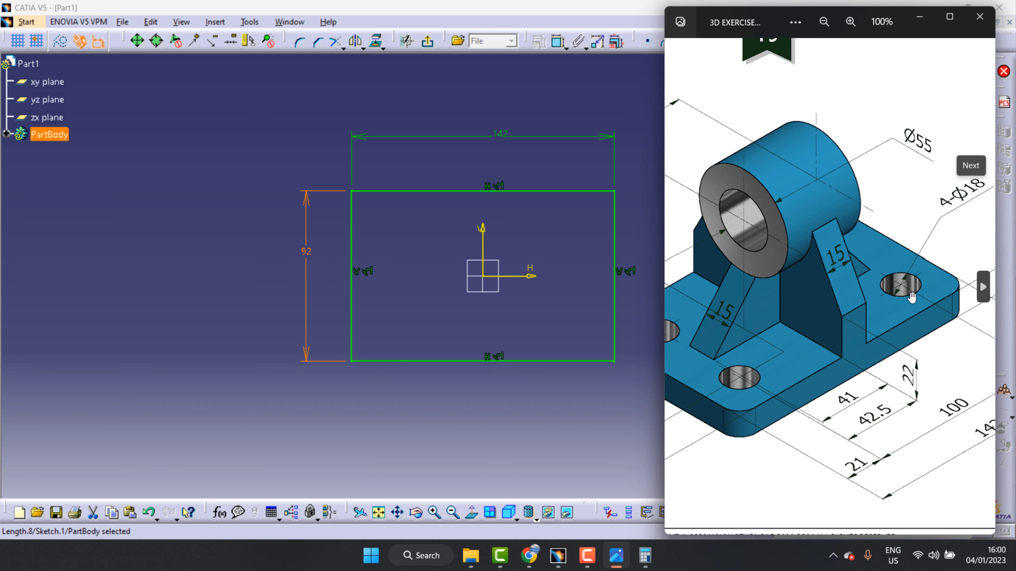
{"action": "mouse_move", "coordinate": [844, 340]}
{"action": "left_mouse_down"}
{"action": "mouse_move", "coordinate": [897, 308]}
{"action": "mouse_move", "coordinate": [934, 305]}
{"action": "left_mouse_up"}
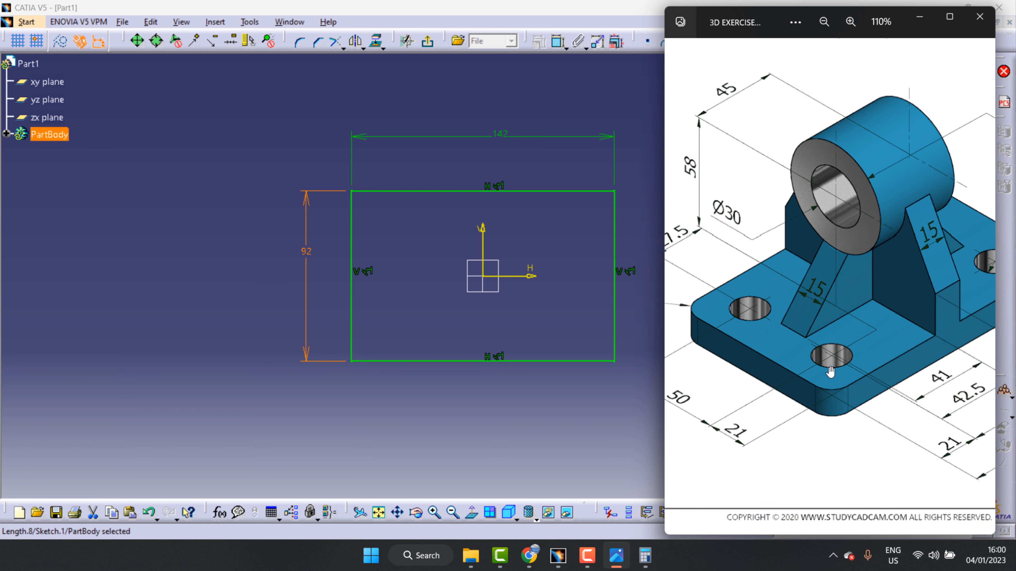
{"action": "scroll", "coordinate": [841, 360], "scroll_direction": "up", "scroll_amount": 3}
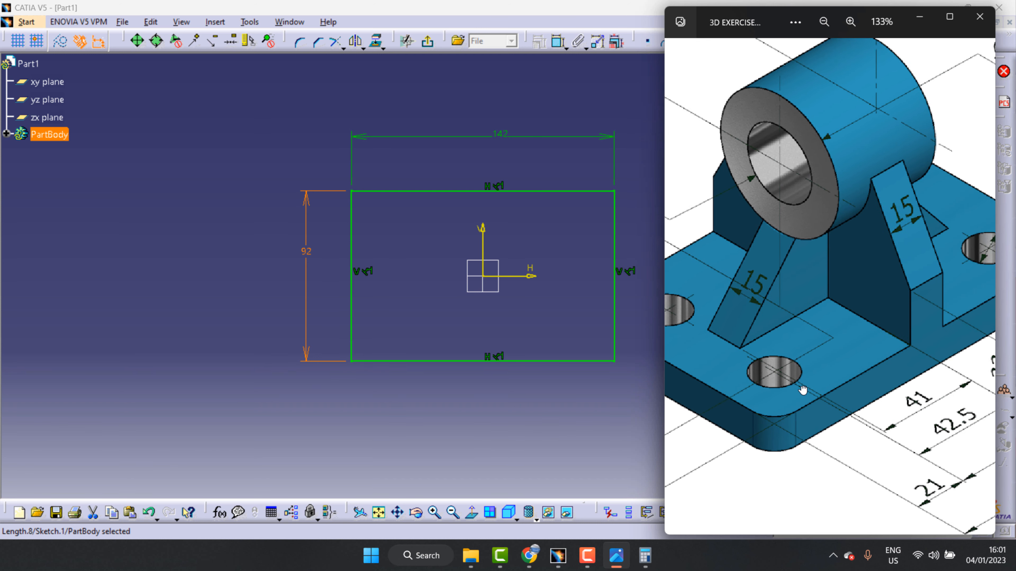
{"action": "left_click", "coordinate": [458, 477]}
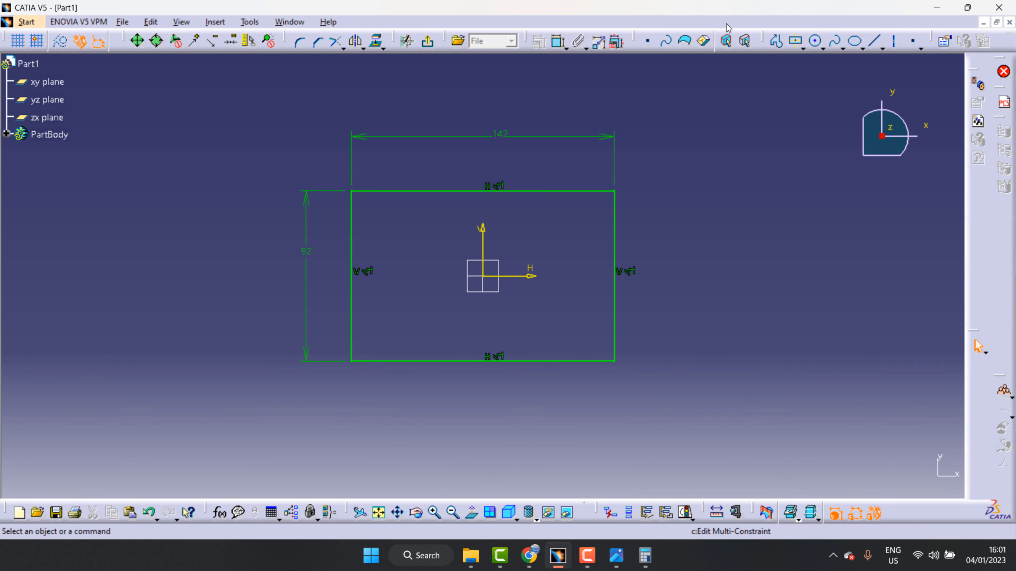
- Sketch a circle near the rectangle's lower-left corner and dimension its diameter as 18 mm
{"action": "left_click", "coordinate": [818, 42]}
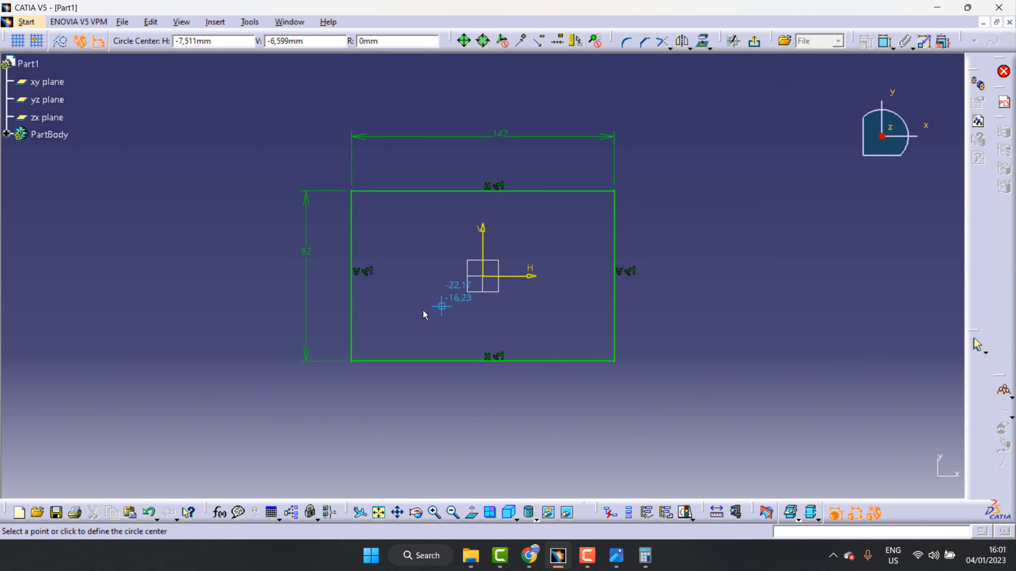
{"action": "left_click", "coordinate": [392, 321]}
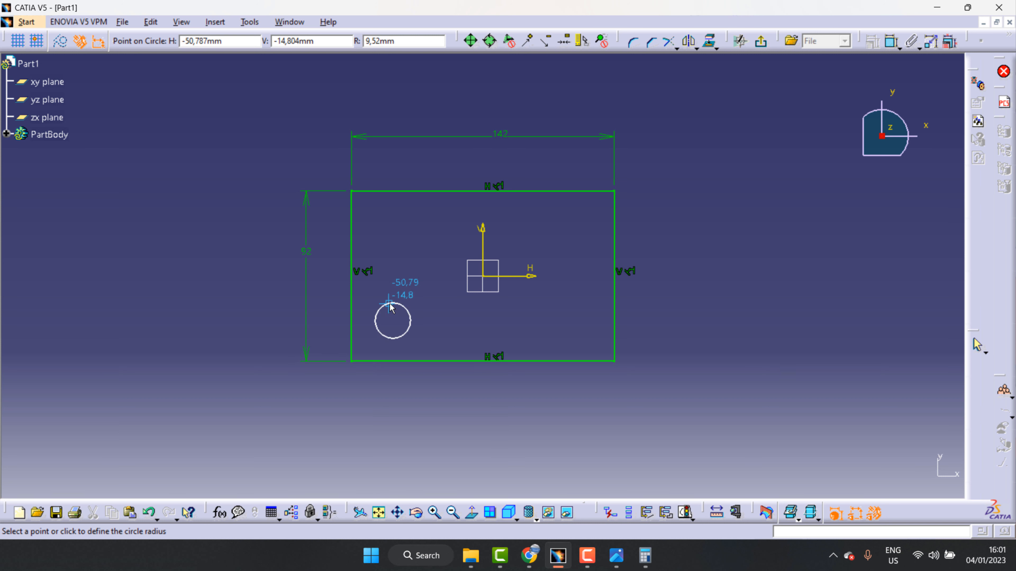
{"action": "left_click", "coordinate": [390, 303]}
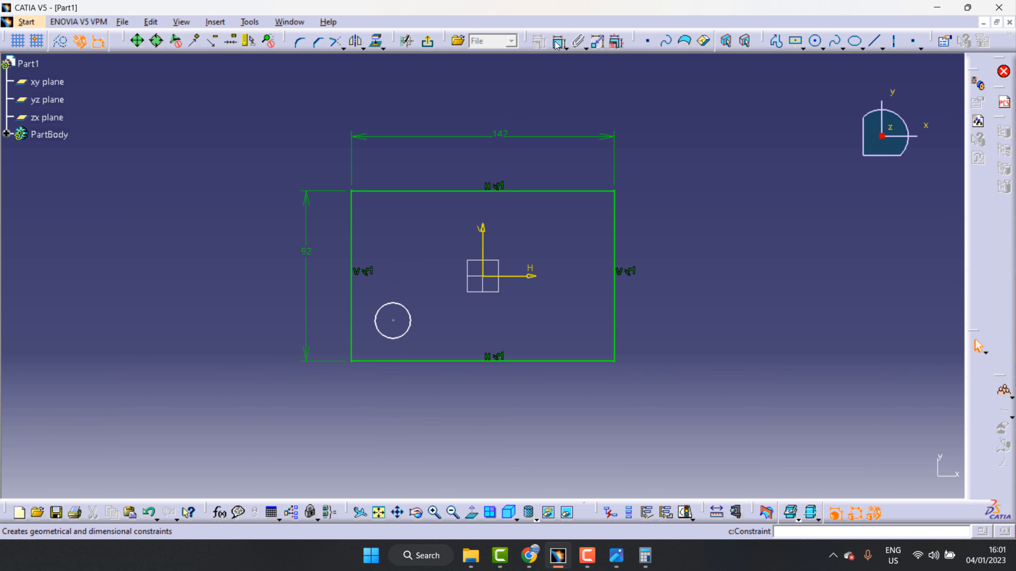
{"action": "left_click", "coordinate": [396, 308]}
{"action": "left_click", "coordinate": [393, 278]}
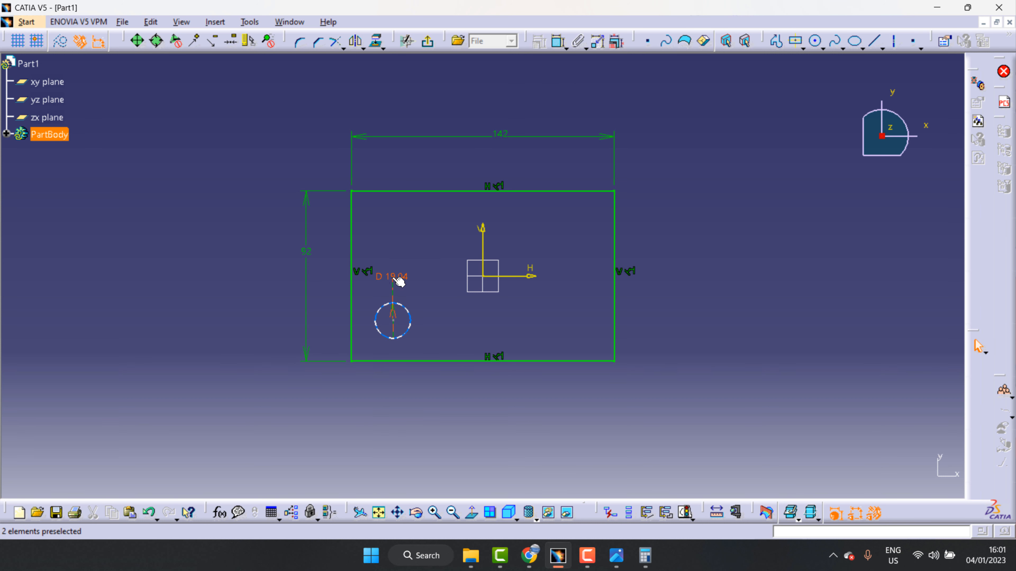
{"action": "double_click", "coordinate": [392, 277]}
{"action": "type", "text": "18"}
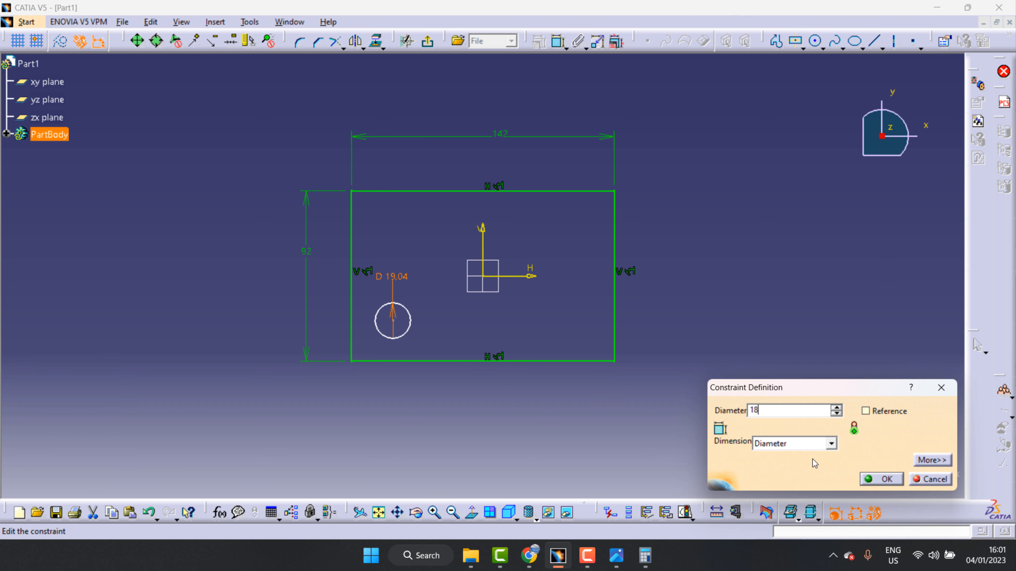
{"action": "left_click", "coordinate": [888, 473]}
- Check the hole's edge distances in the drawing and set the circle centre's distance from the rectangle's left edge to 21 mm
{"action": "left_click", "coordinate": [627, 560]}
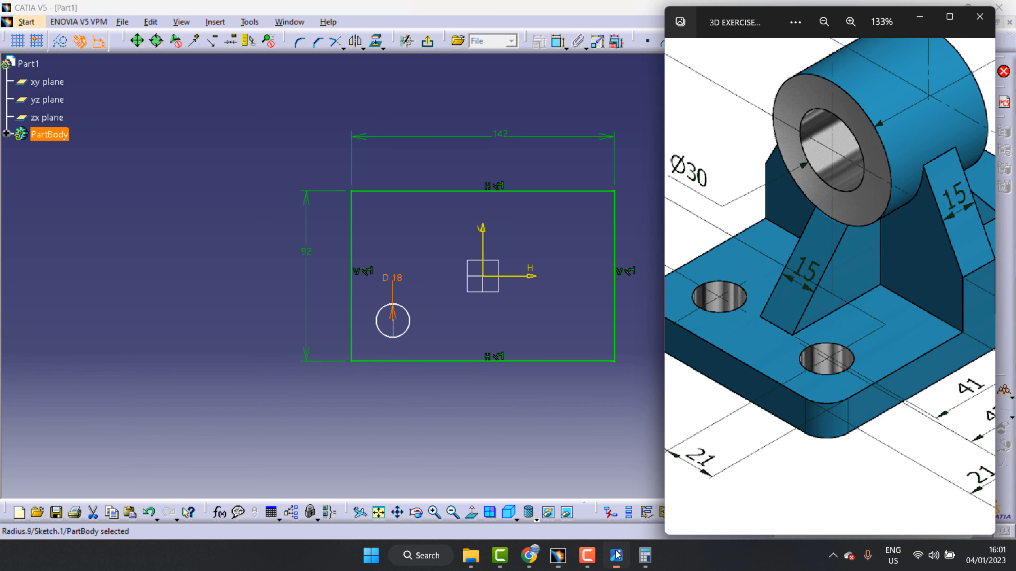
{"action": "scroll", "coordinate": [827, 348], "scroll_direction": "up", "scroll_amount": 2}
{"action": "left_click_drag", "start_coordinate": [805, 336], "coordinate": [820, 348]}
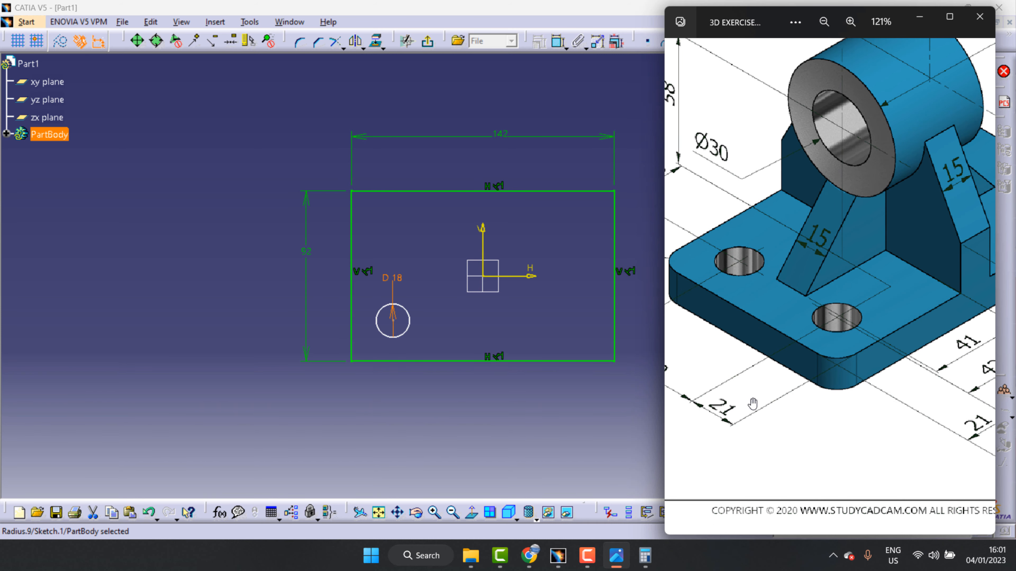
{"action": "left_click_drag", "start_coordinate": [901, 381], "coordinate": [831, 373]}
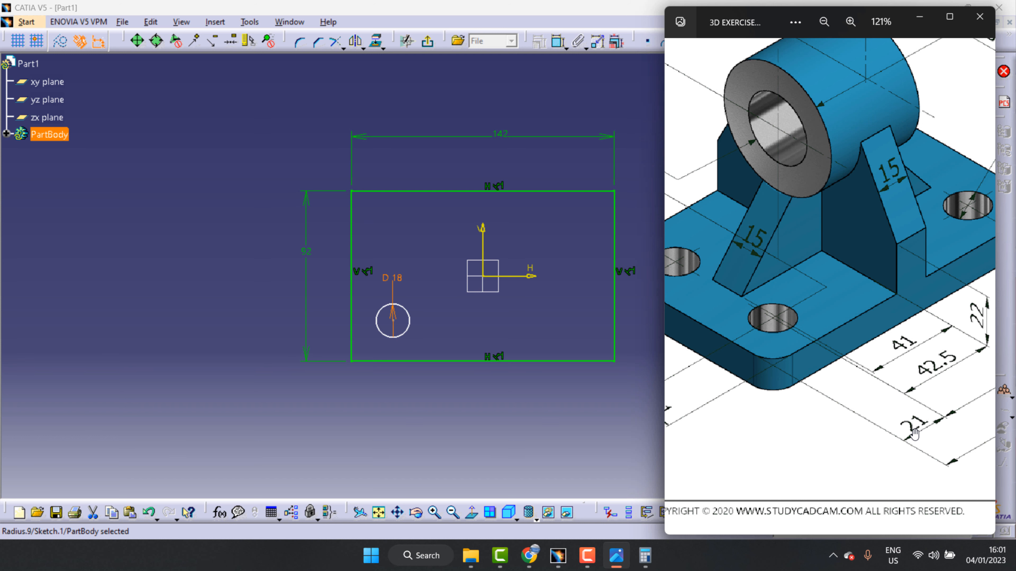
{"action": "left_click", "coordinate": [464, 444]}
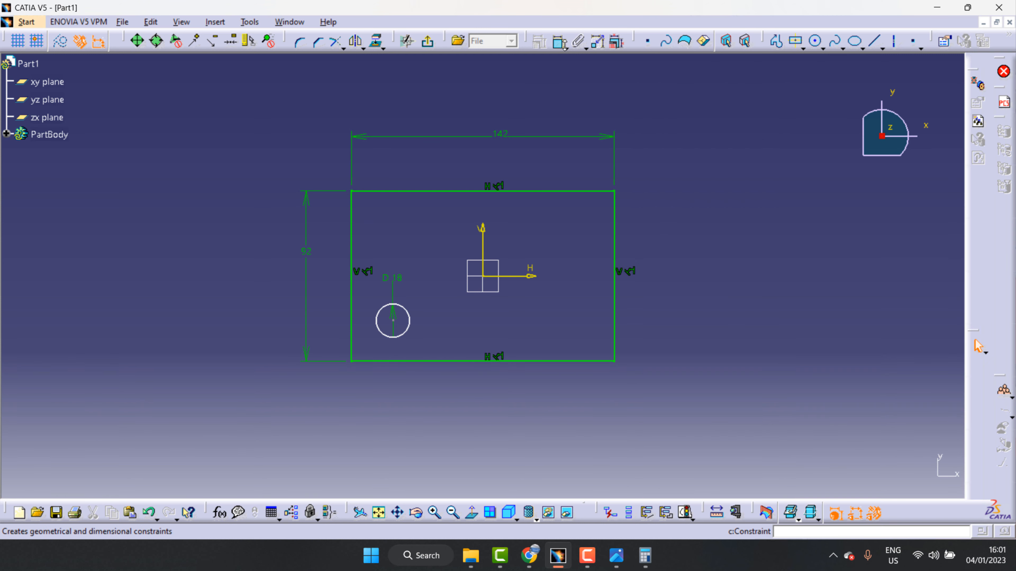
{"action": "left_click", "coordinate": [393, 320]}
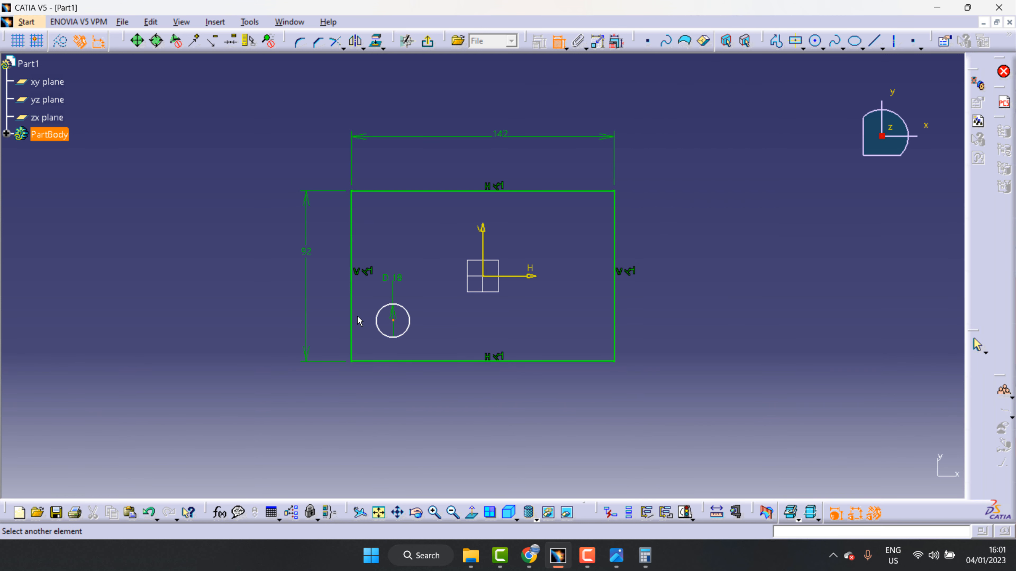
{"action": "left_click", "coordinate": [352, 318]}
{"action": "left_click", "coordinate": [372, 403]}
{"action": "double_click", "coordinate": [373, 402]}
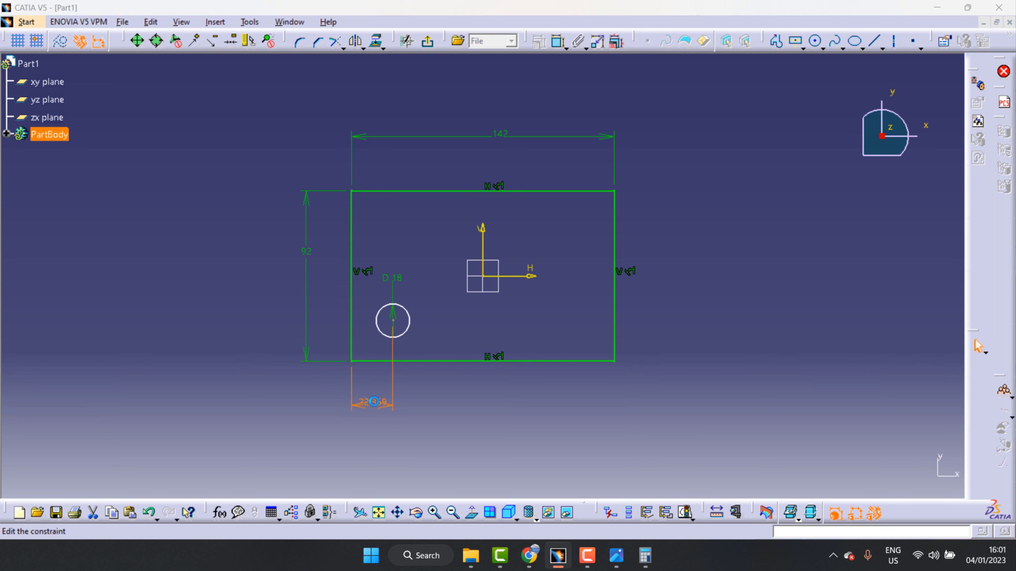
{"action": "type", "text": "21"}
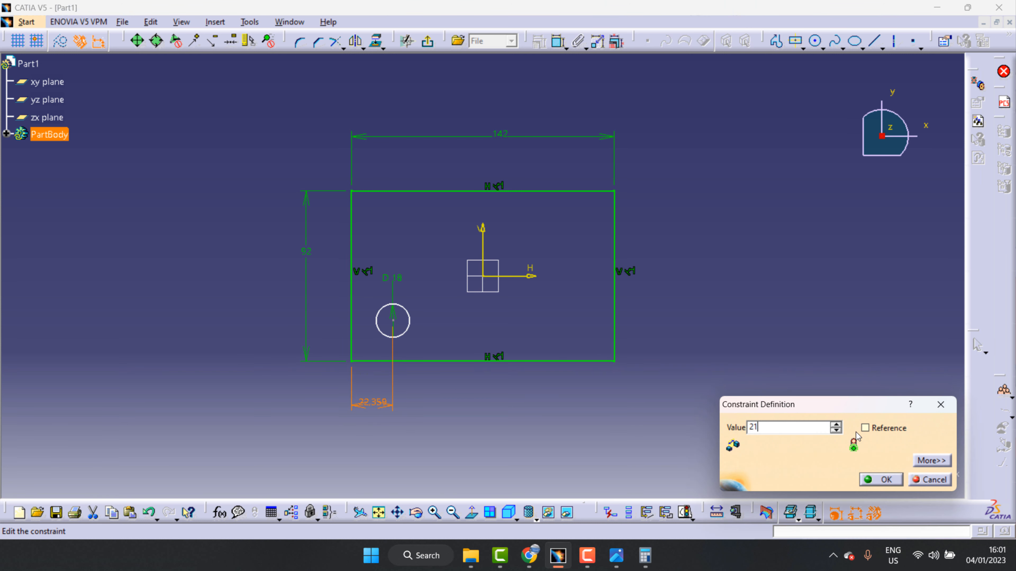
{"action": "left_click", "coordinate": [880, 480]}
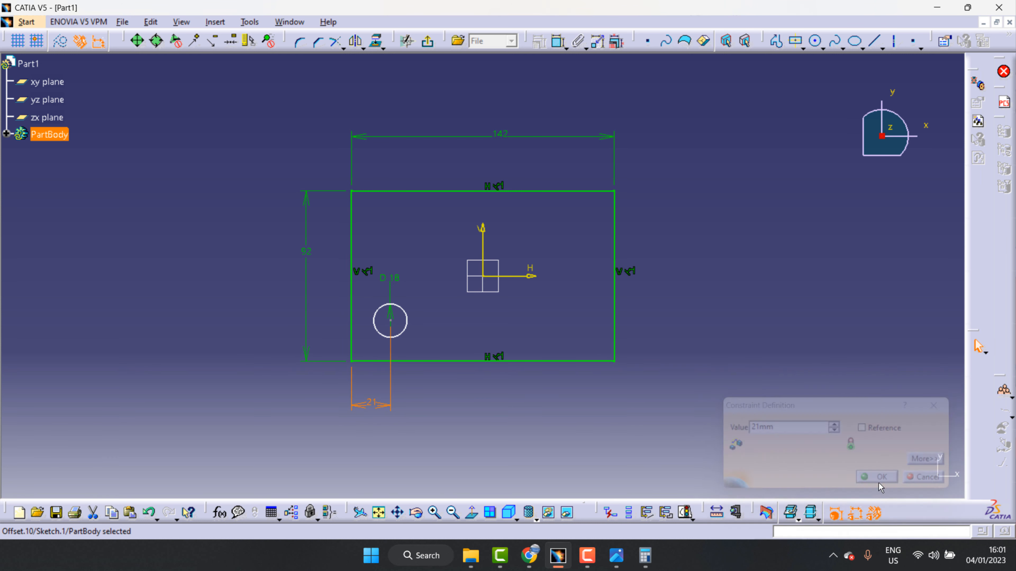
- Dimension the circle centre's distance from the rectangle's lower edge and set it to 21 mm
{"action": "left_click", "coordinate": [558, 40]}
{"action": "left_click", "coordinate": [389, 361]}
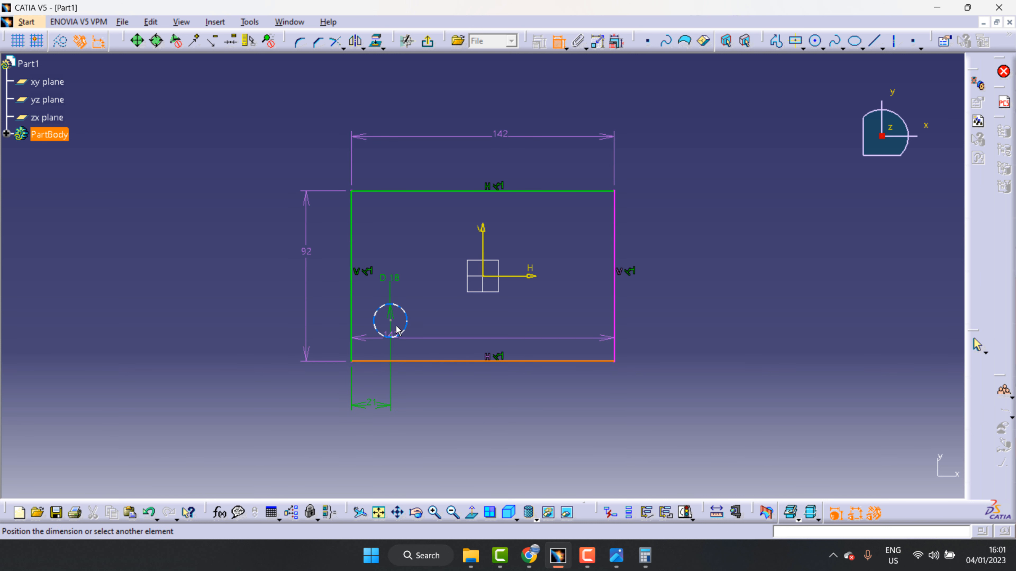
{"action": "left_click", "coordinate": [391, 321]}
{"action": "left_click", "coordinate": [338, 334]}
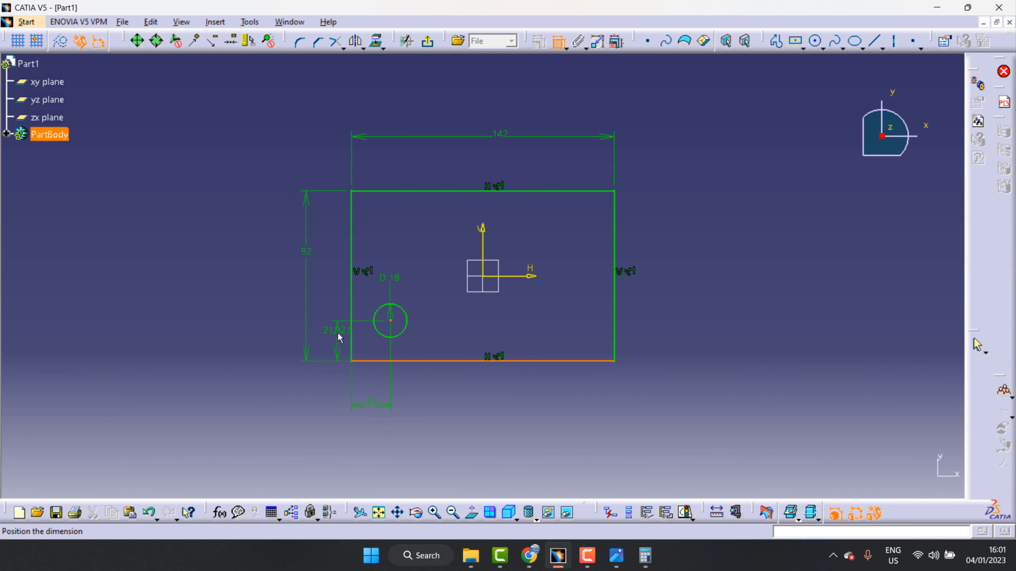
{"action": "double_click", "coordinate": [345, 326]}
{"action": "type", "text": "21"}
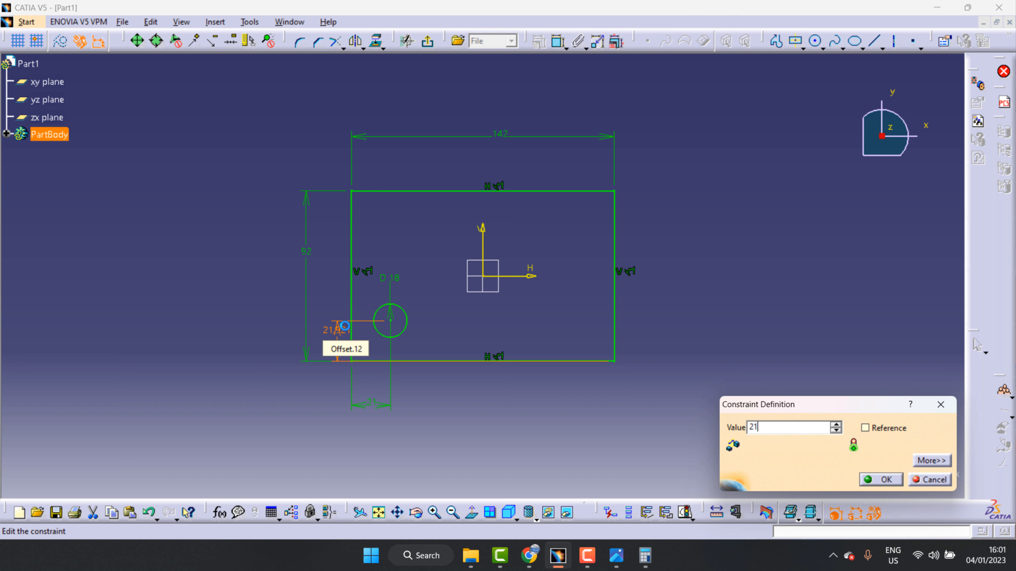
{"action": "left_click", "coordinate": [882, 479]}
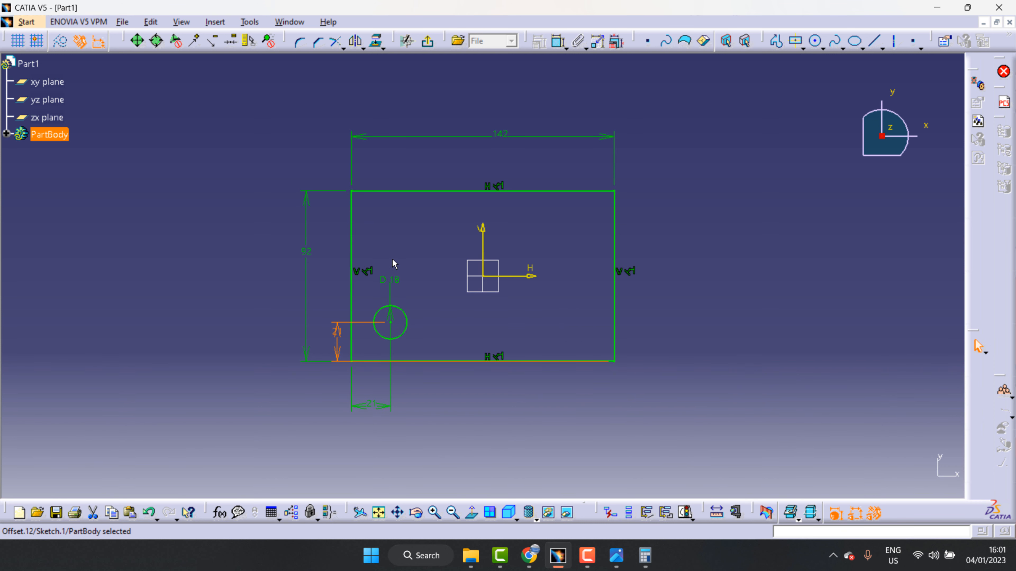
{"action": "left_click", "coordinate": [802, 47]}
{"action": "left_click", "coordinate": [364, 46]}
{"action": "left_click", "coordinate": [357, 42]}
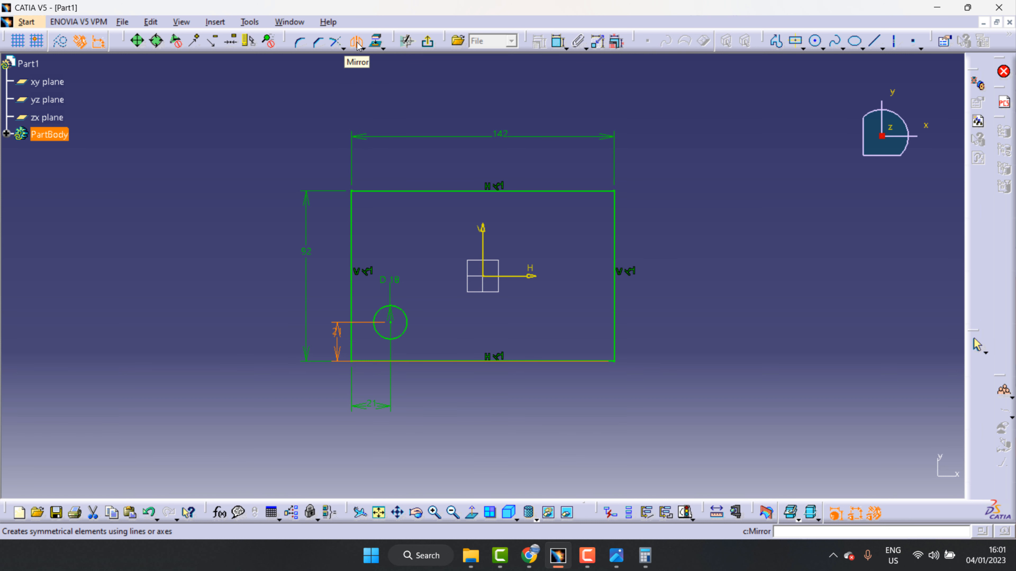
{"action": "left_click", "coordinate": [404, 313]}
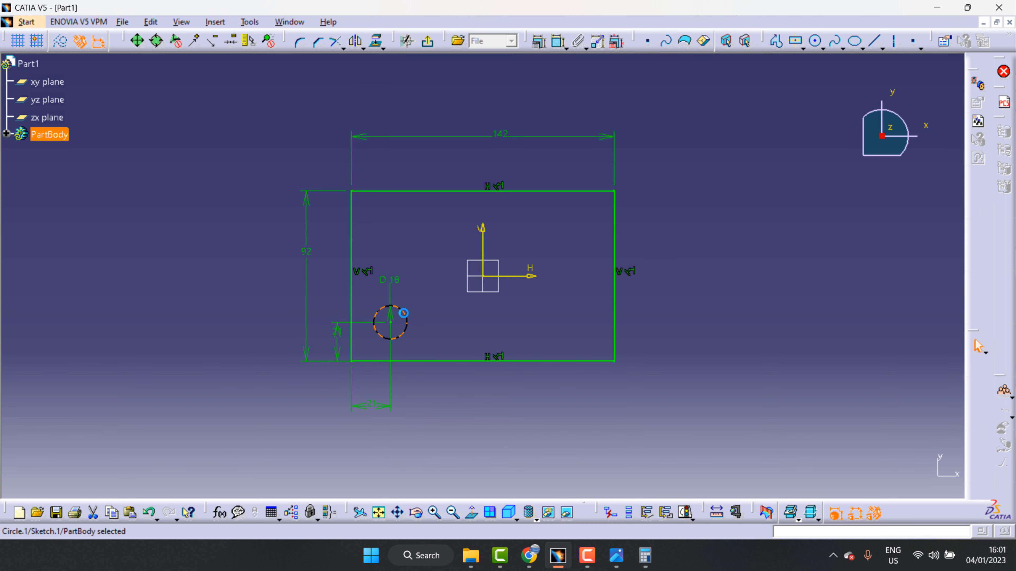
{"action": "left_click", "coordinate": [535, 277]}
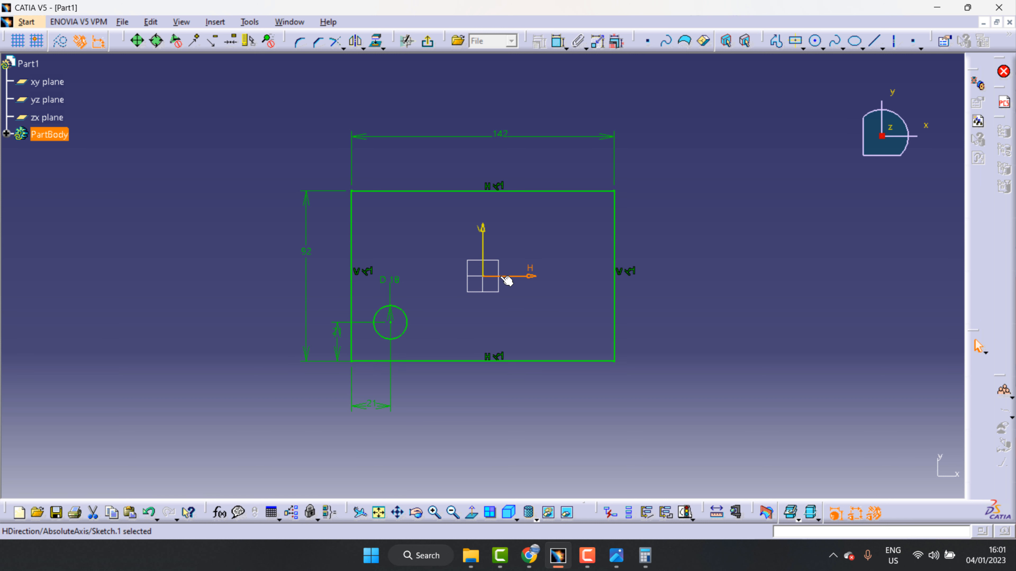
{"action": "left_click", "coordinate": [355, 40]}
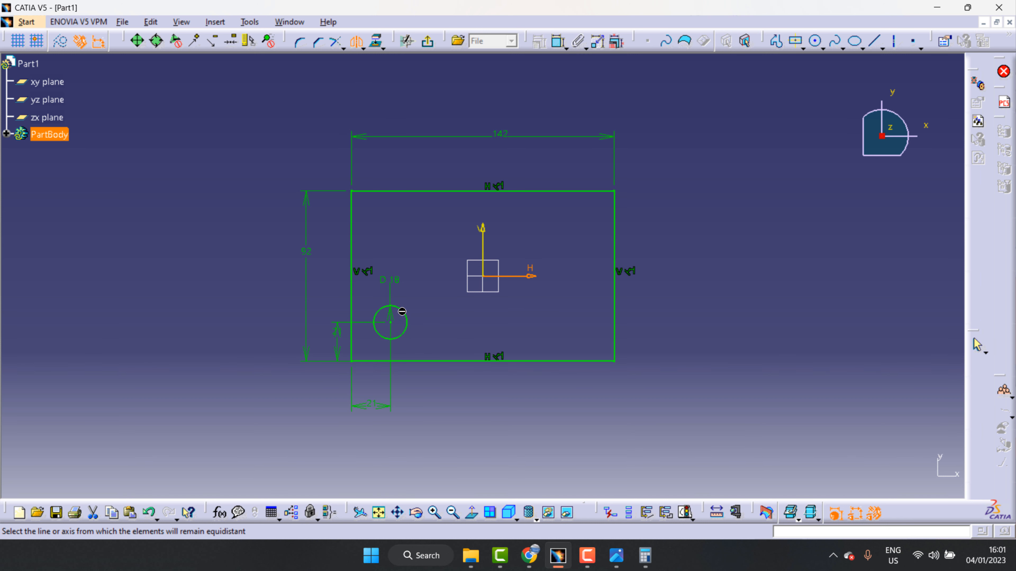
{"action": "key", "text": "Escape"}
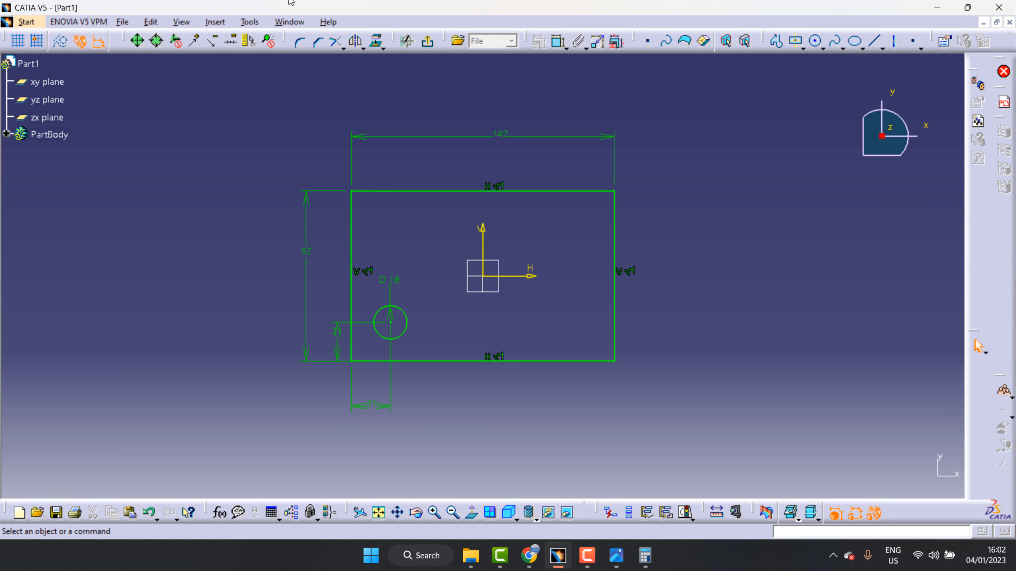
- Mirror the lower-left circle about the horizontal sketch axis and mirror the upper-left copy about the vertical axis
{"action": "left_click", "coordinate": [355, 41]}
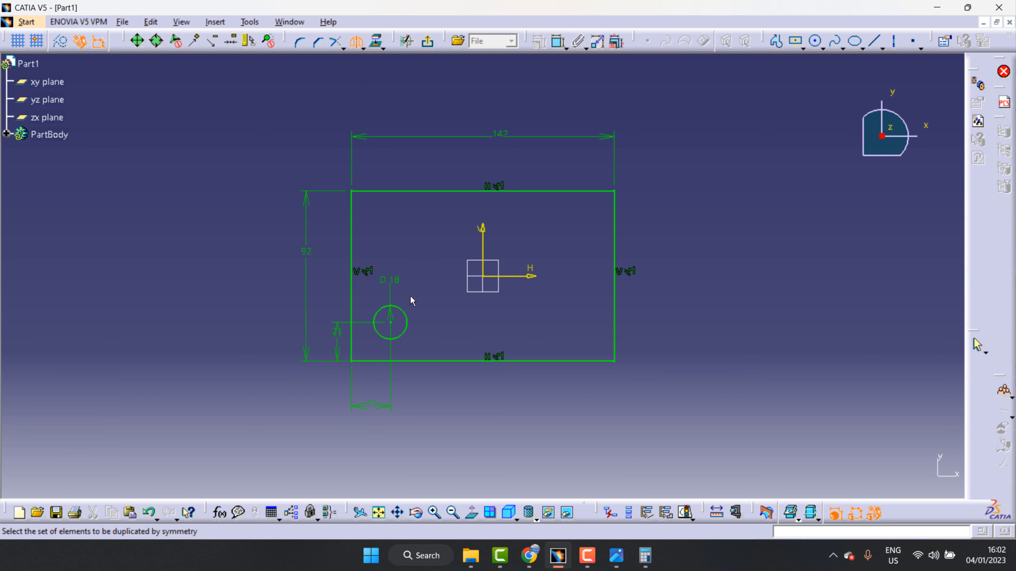
{"action": "left_click", "coordinate": [531, 276]}
{"action": "left_click", "coordinate": [357, 43]}
{"action": "left_click", "coordinate": [404, 242]}
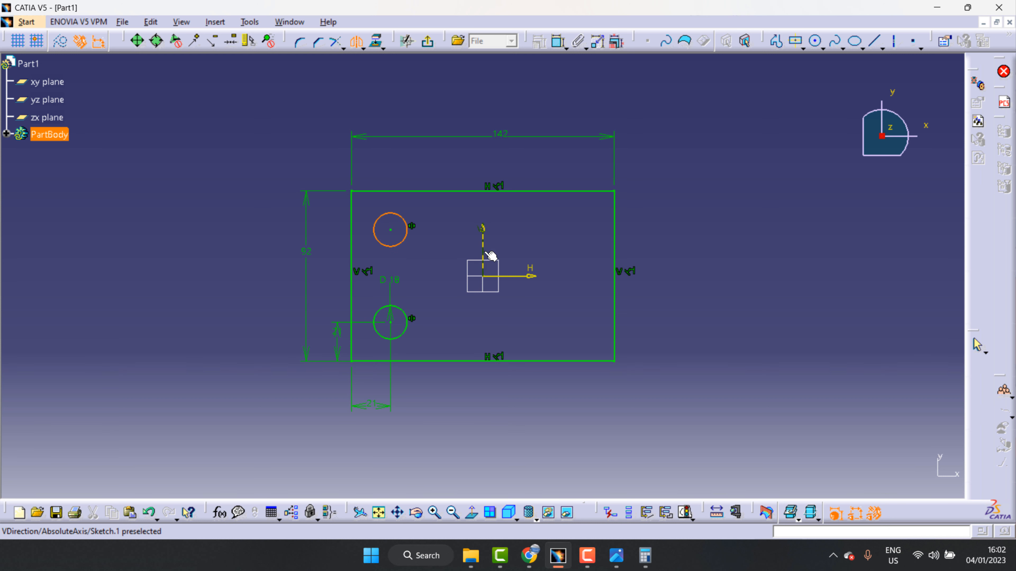
{"action": "left_click", "coordinate": [483, 256]}
- Mirror the original lower-left circle about the vertical sketch axis to complete the four-hole layout
{"action": "left_click", "coordinate": [358, 43]}
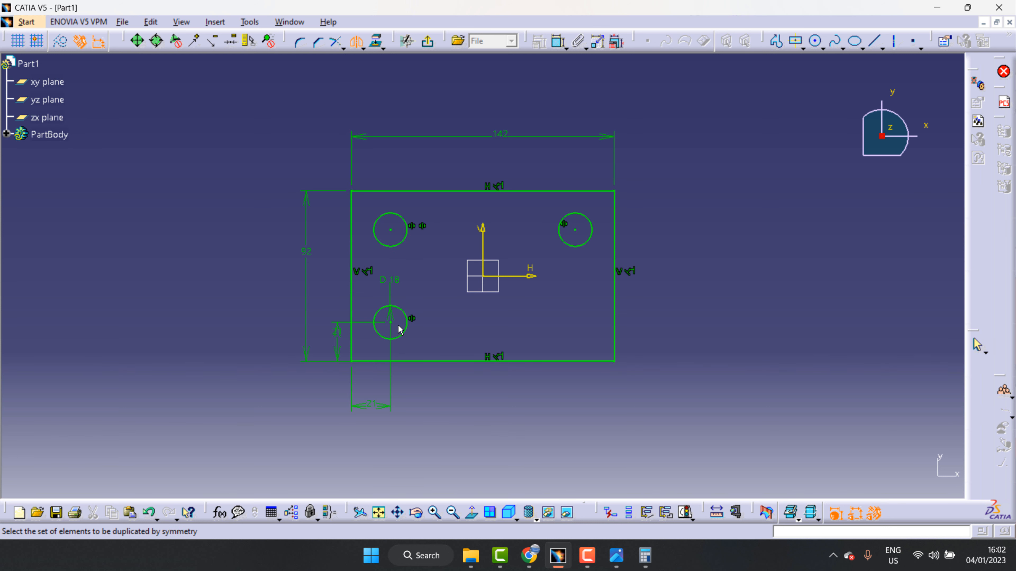
{"action": "left_click", "coordinate": [408, 317]}
{"action": "left_click", "coordinate": [483, 236]}
{"action": "left_click", "coordinate": [686, 289]}
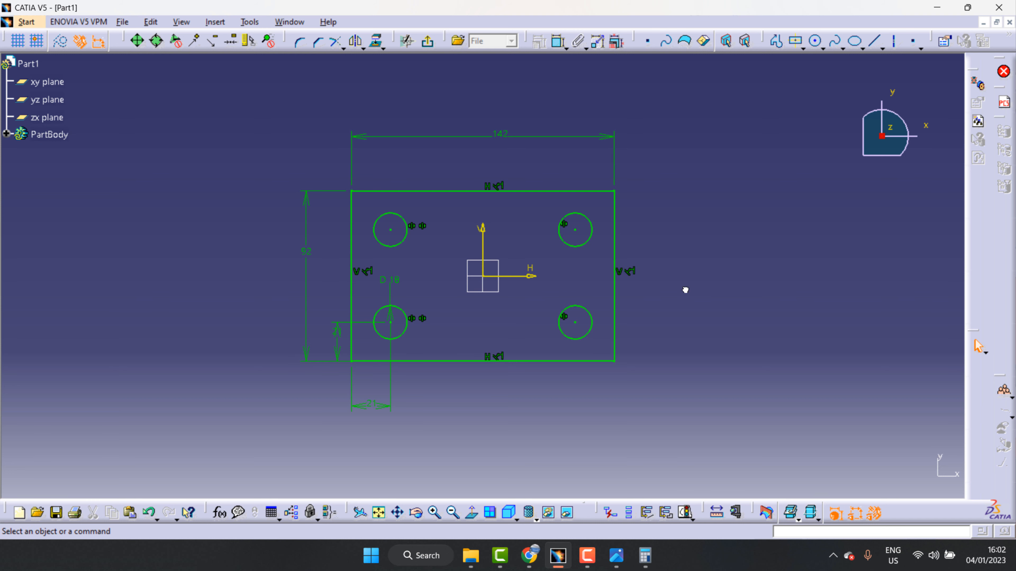
- Check the corner radius in the drawing and round the rectangle's upper-left corner with a radius of about 13 mm, converting the line's length to a distance
{"action": "left_click", "coordinate": [617, 555]}
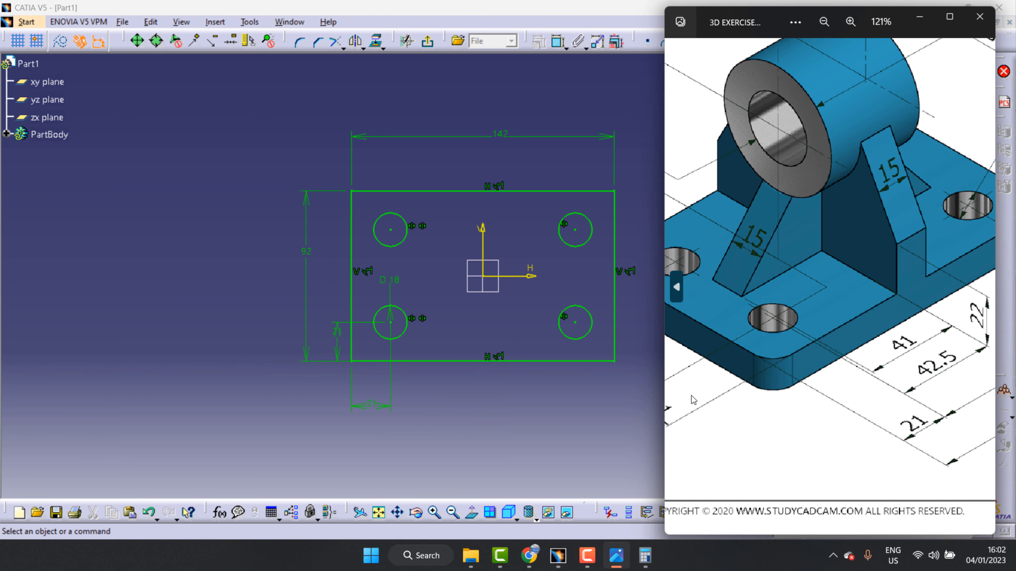
{"action": "scroll", "coordinate": [815, 333], "scroll_direction": "down", "scroll_amount": 5}
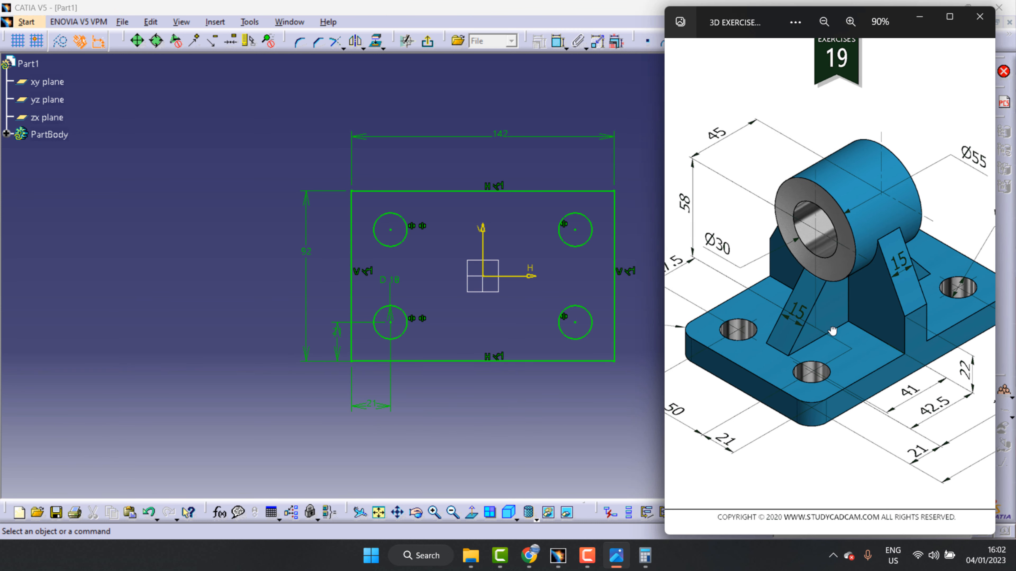
{"action": "left_click_drag", "start_coordinate": [786, 349], "coordinate": [873, 351]}
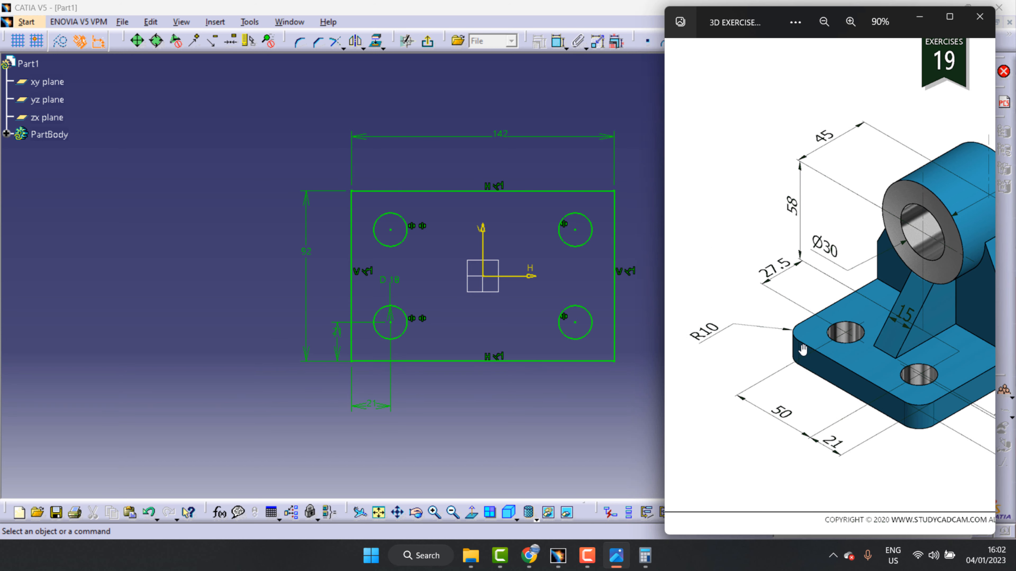
{"action": "left_click", "coordinate": [516, 212]}
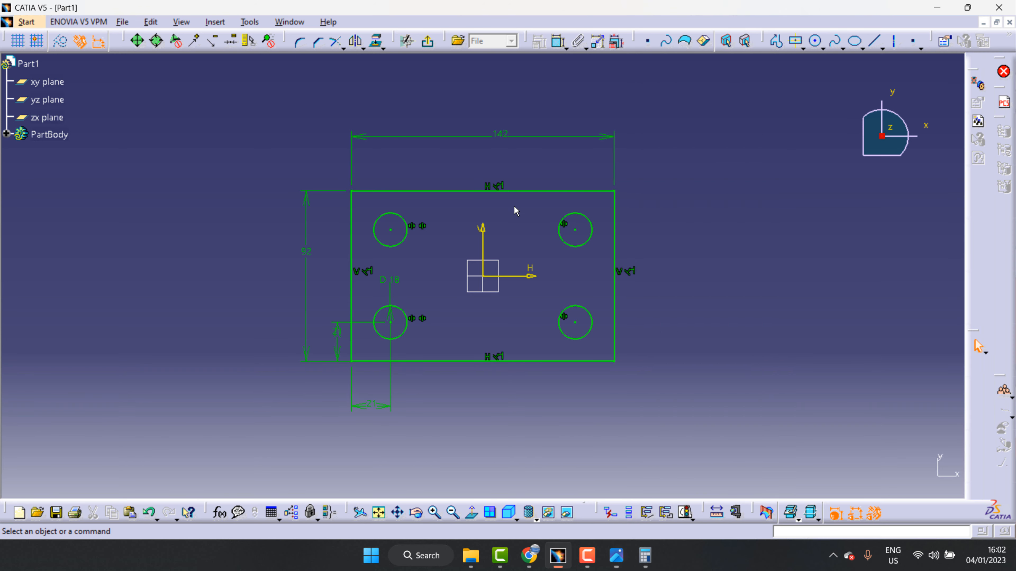
{"action": "left_click", "coordinate": [300, 41]}
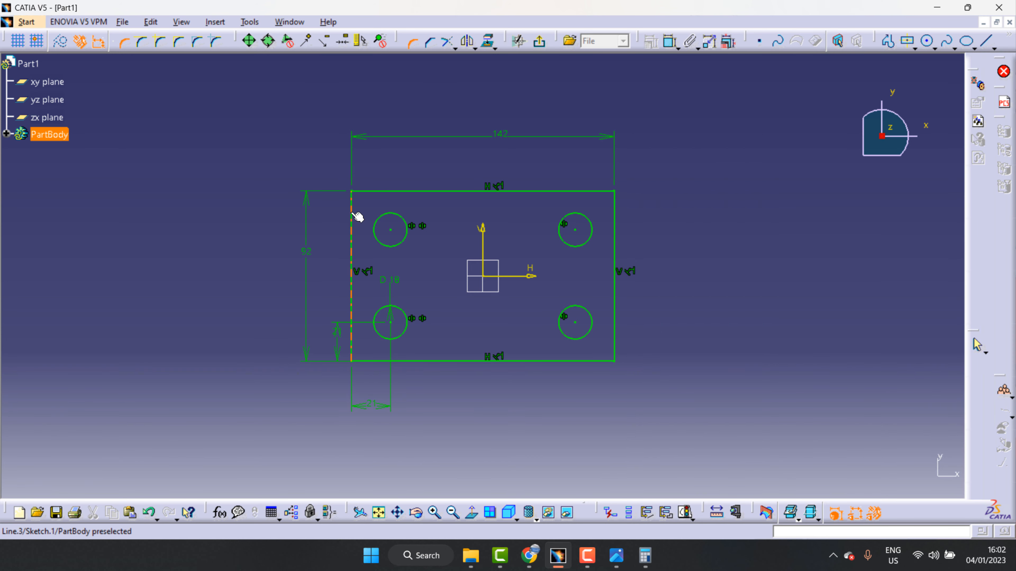
{"action": "left_click", "coordinate": [362, 193]}
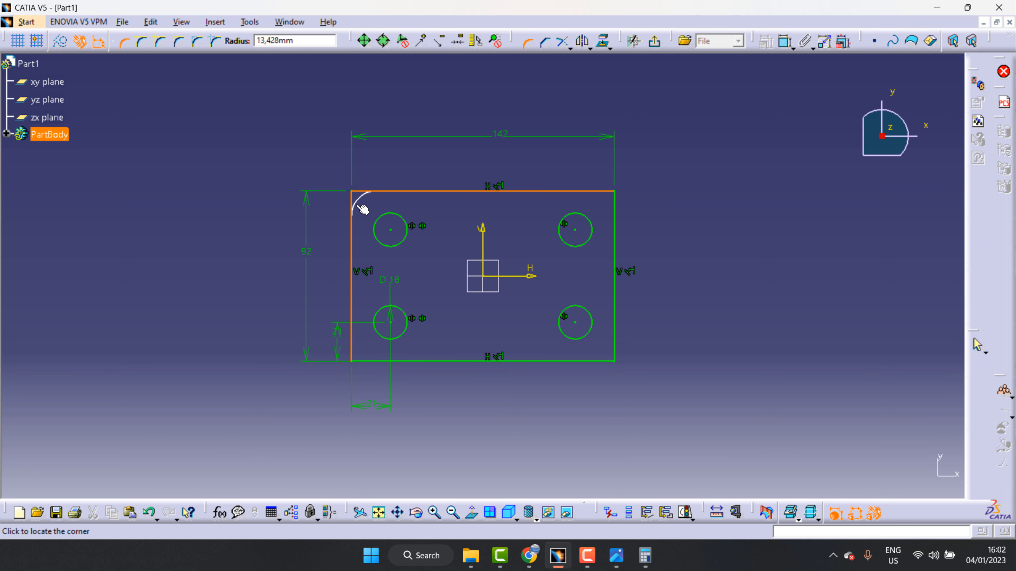
{"action": "left_click", "coordinate": [356, 204]}
{"action": "left_click", "coordinate": [543, 306]}
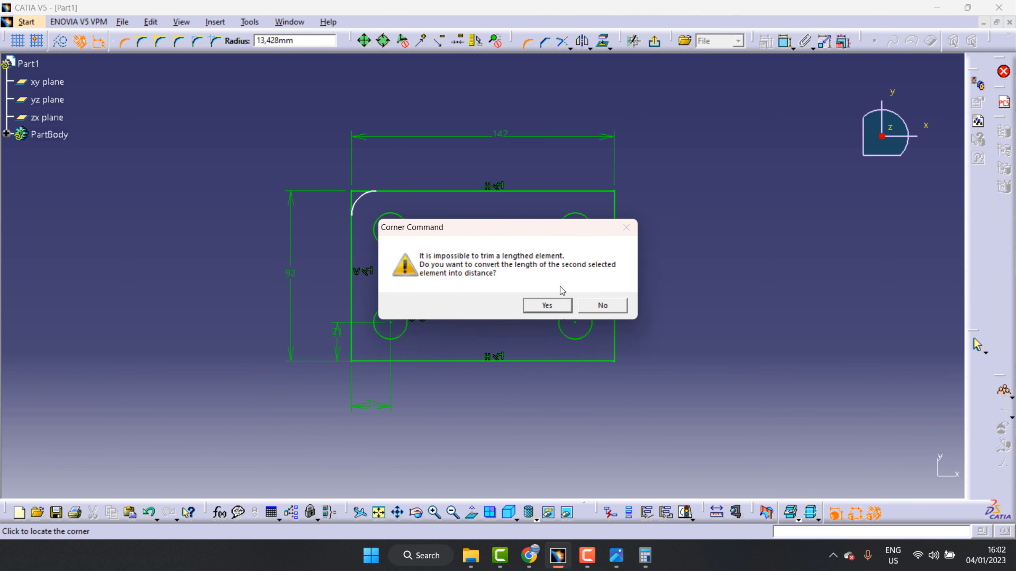
{"action": "left_click", "coordinate": [551, 307]}
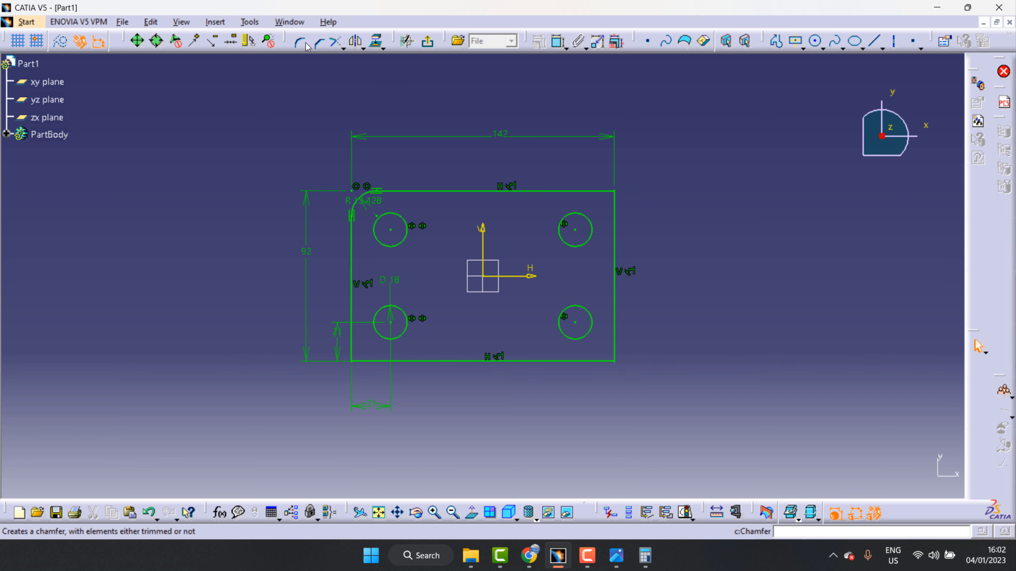
- Round the rectangle's upper-right corner with a radius of about 28 mm and its lower-right corner with about 19 mm
{"action": "left_click", "coordinate": [318, 41]}
{"action": "left_click", "coordinate": [615, 212]}
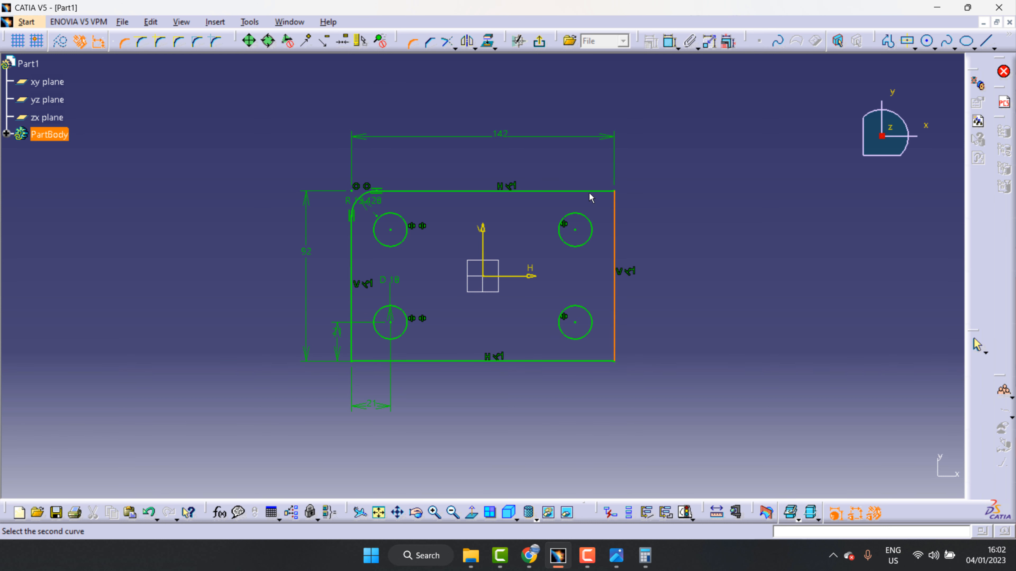
{"action": "left_click", "coordinate": [593, 192]}
{"action": "left_click", "coordinate": [600, 205]}
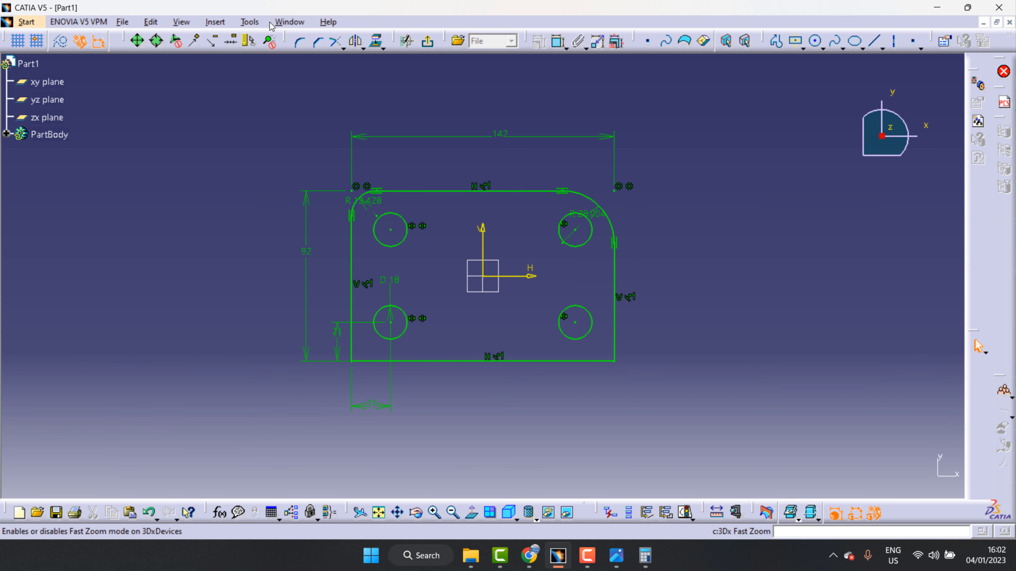
{"action": "left_click", "coordinate": [298, 41]}
{"action": "left_click", "coordinate": [606, 360]}
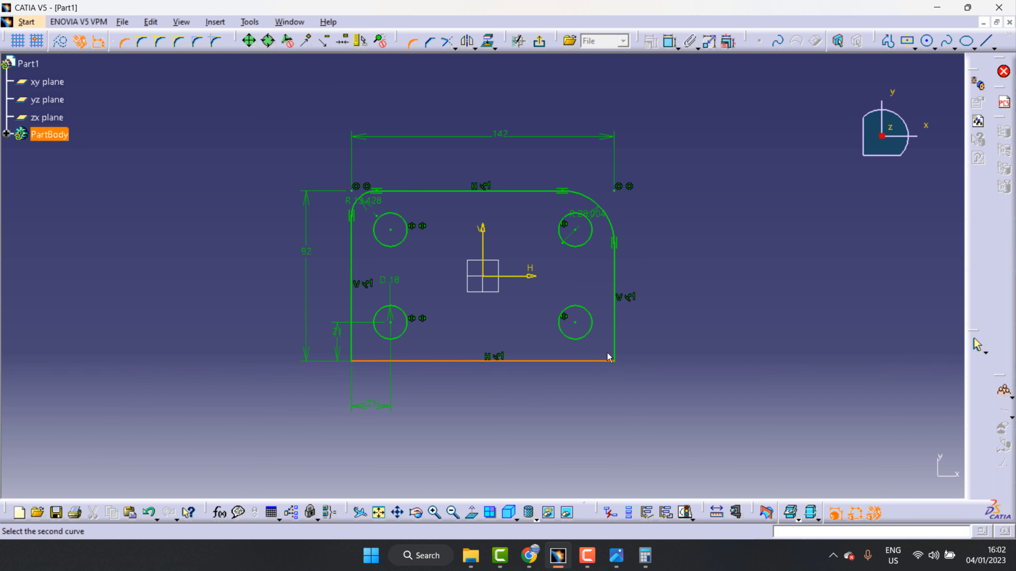
{"action": "left_click", "coordinate": [615, 351]}
{"action": "left_click", "coordinate": [611, 355]}
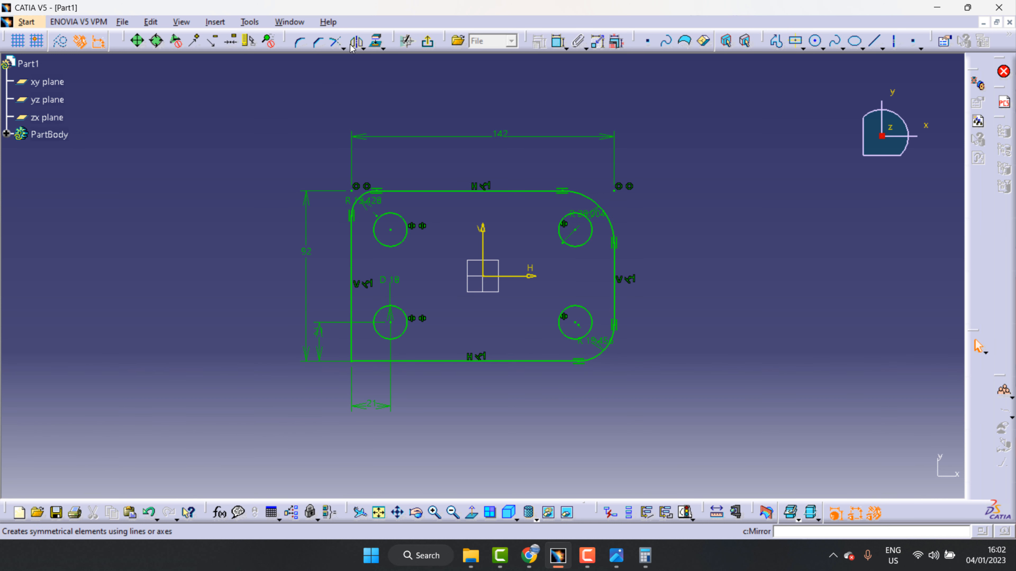
- Round the rectangle's lower-left corner and set its radius to 10 mm
{"action": "left_click", "coordinate": [371, 360]}
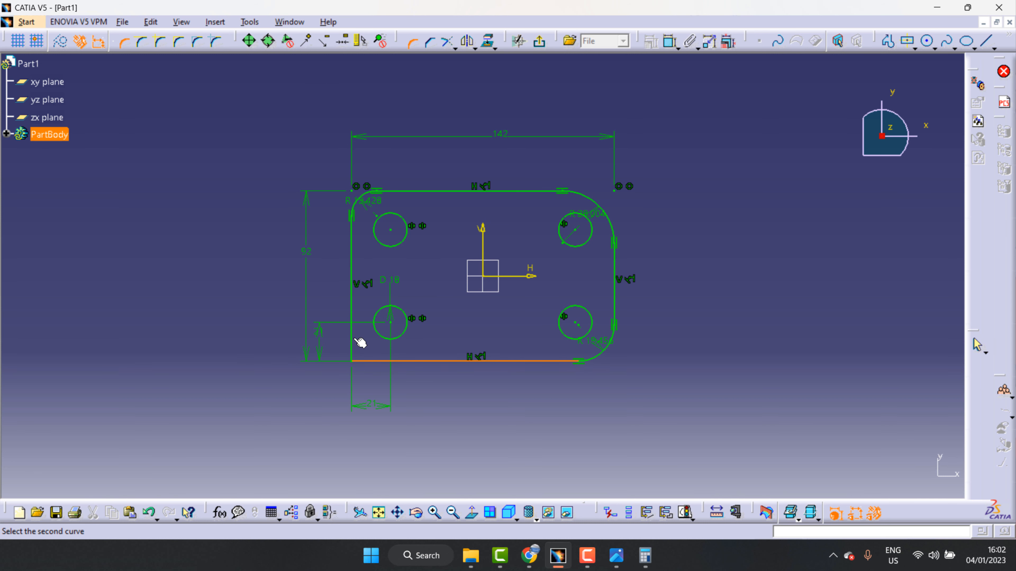
{"action": "left_click", "coordinate": [352, 339]}
{"action": "left_click", "coordinate": [371, 355]}
{"action": "double_click", "coordinate": [369, 341]}
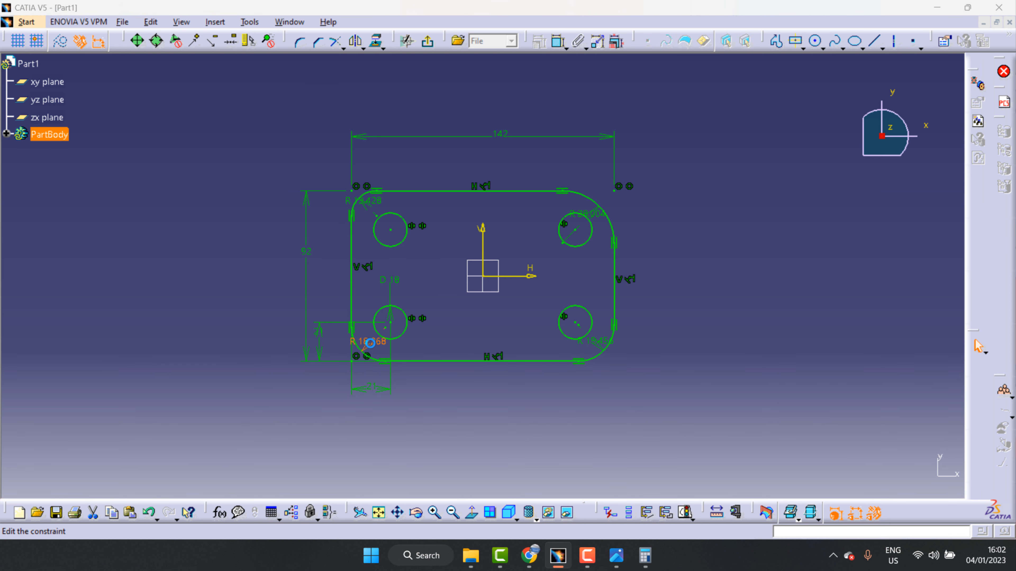
{"action": "type", "text": "1"}
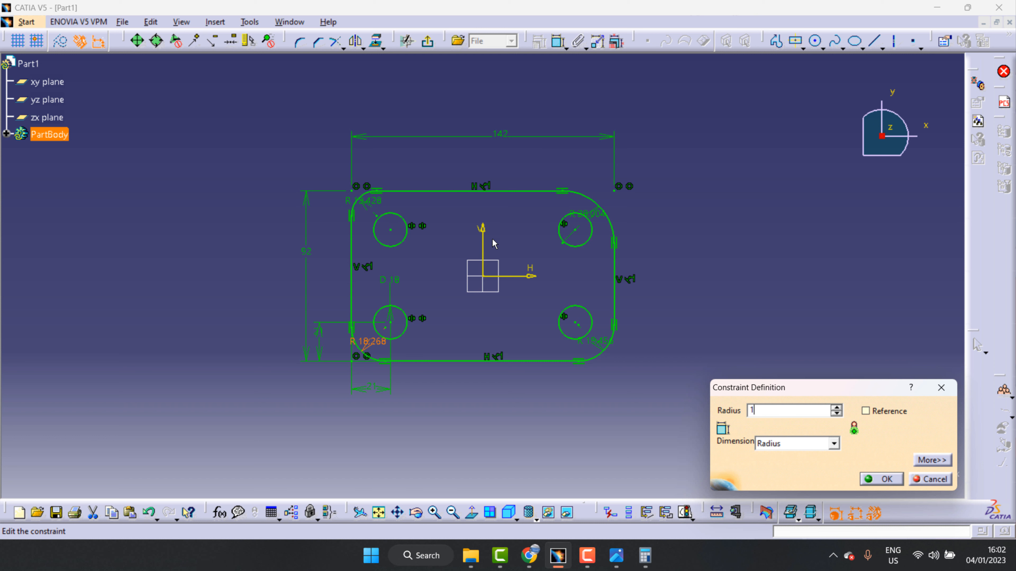
{"action": "type", "text": "0"}
{"action": "left_click", "coordinate": [882, 479]}
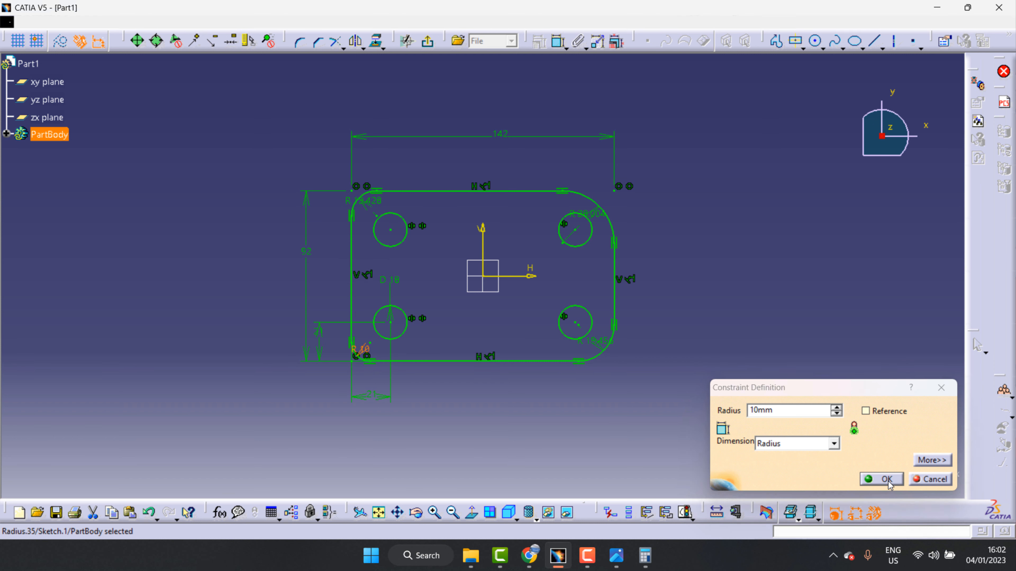
- Set the radii of the upper-left, upper-right and lower-right corners to 10 mm
{"action": "double_click", "coordinate": [375, 206]}
{"action": "type", "text": "10"}
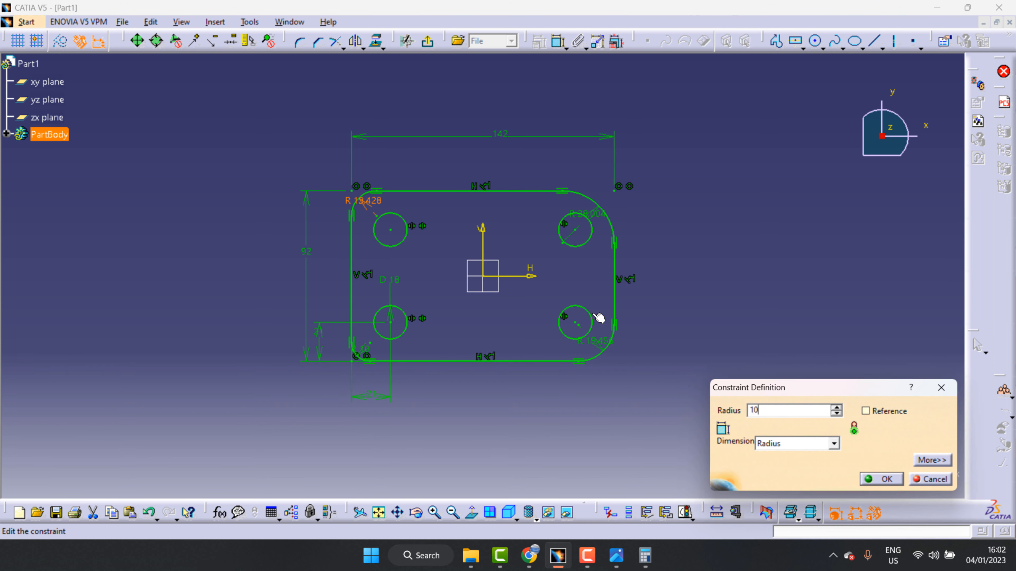
{"action": "key", "text": "Return"}
{"action": "double_click", "coordinate": [591, 216]}
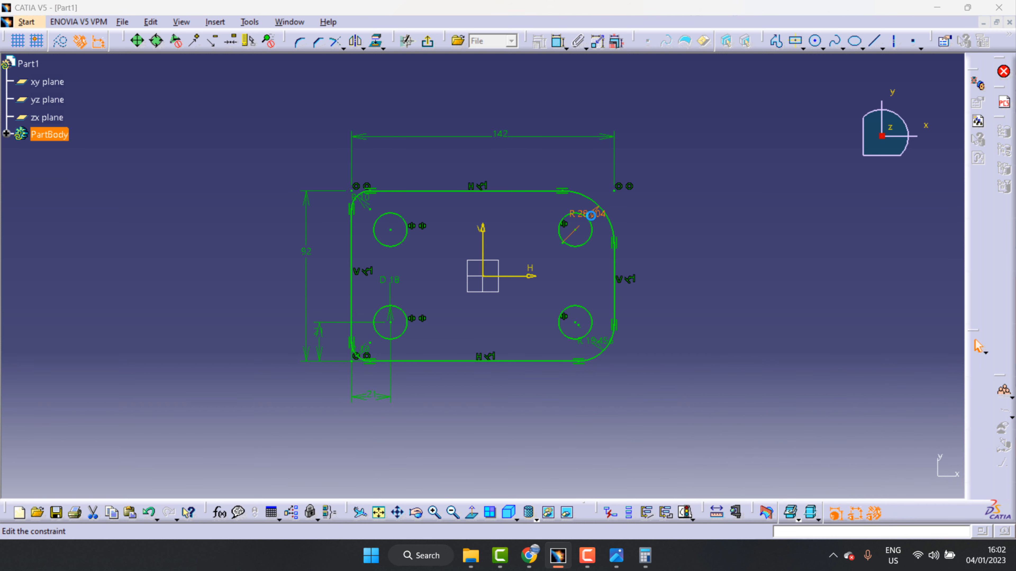
{"action": "type", "text": "10"}
{"action": "key", "text": "Return"}
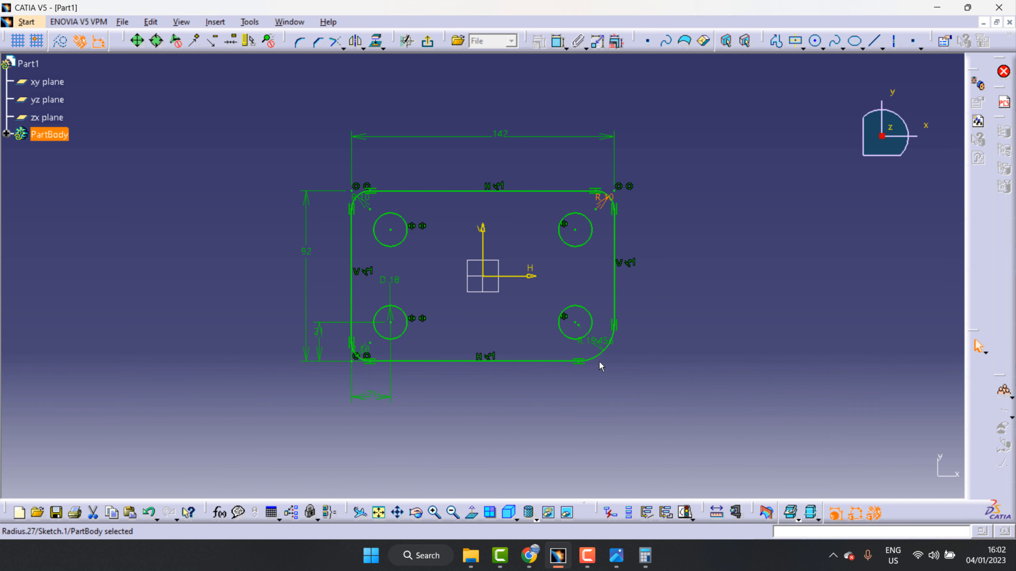
{"action": "double_click", "coordinate": [596, 341]}
{"action": "type", "text": "10"}
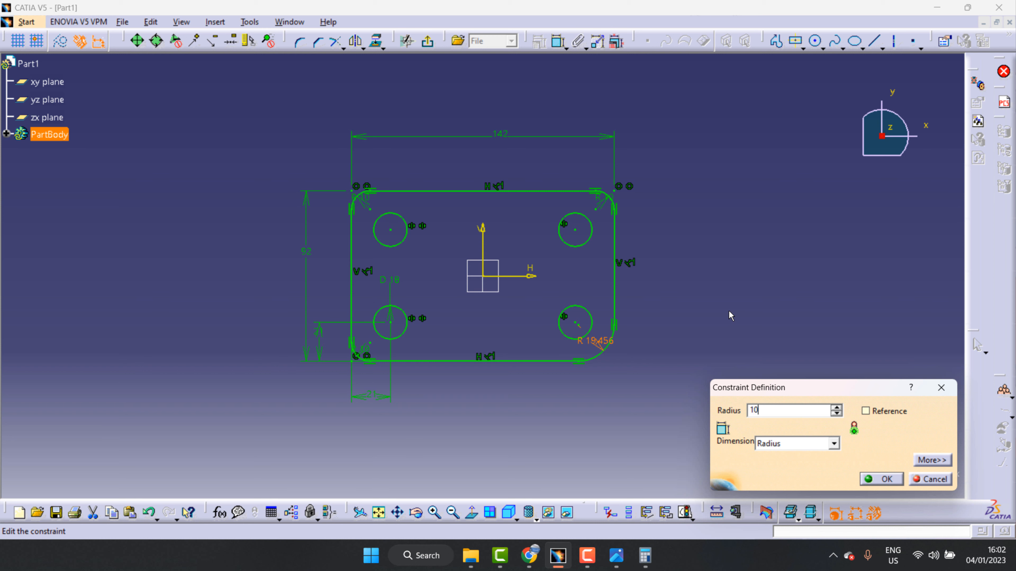
{"action": "key", "text": "Return"}
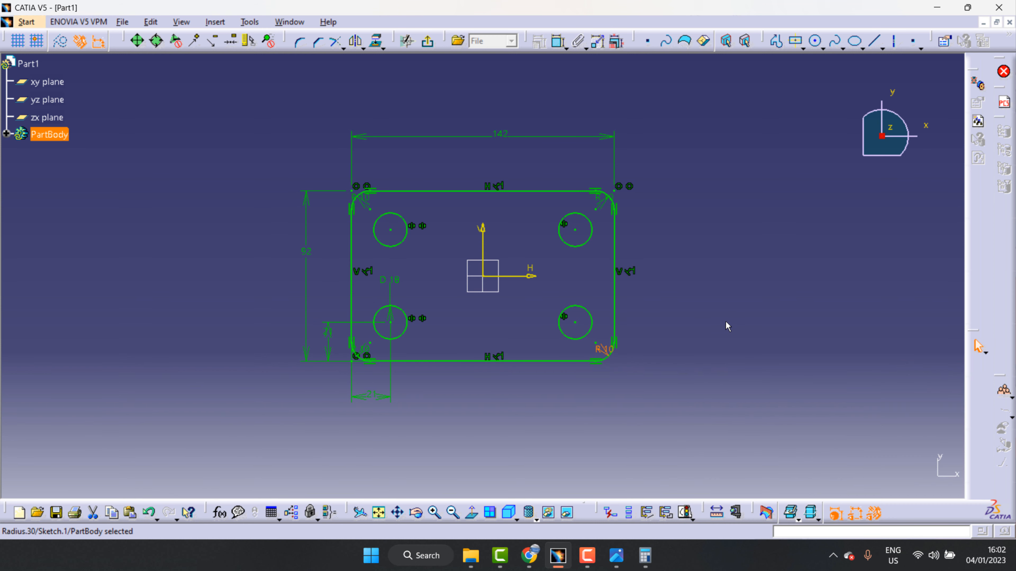
- Exit the sketch, check the plate thickness in the drawing and pad the base plate profile 14 mm
{"action": "left_click", "coordinate": [428, 42]}
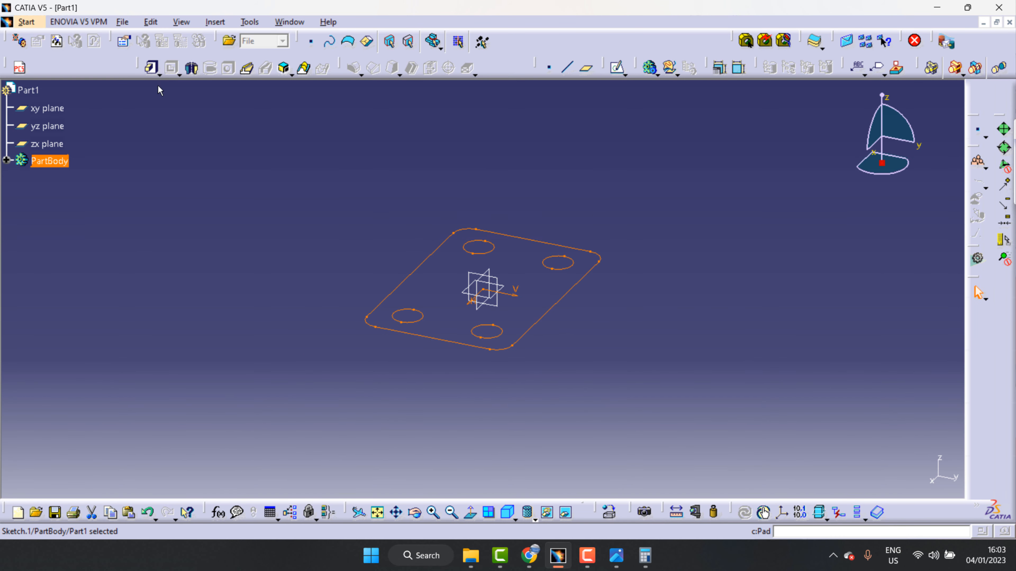
{"action": "left_click", "coordinate": [150, 69]}
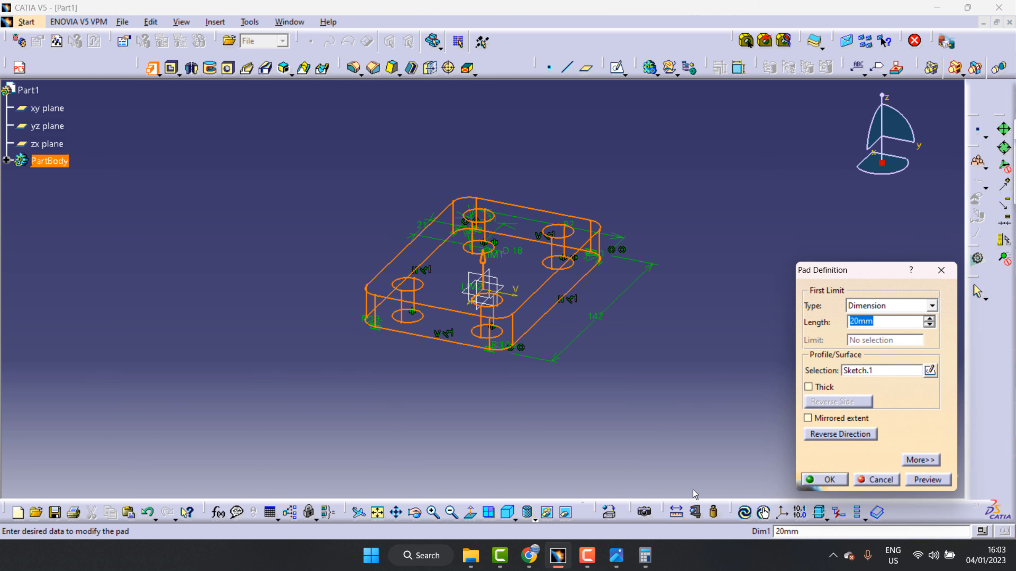
{"action": "left_click", "coordinate": [615, 556]}
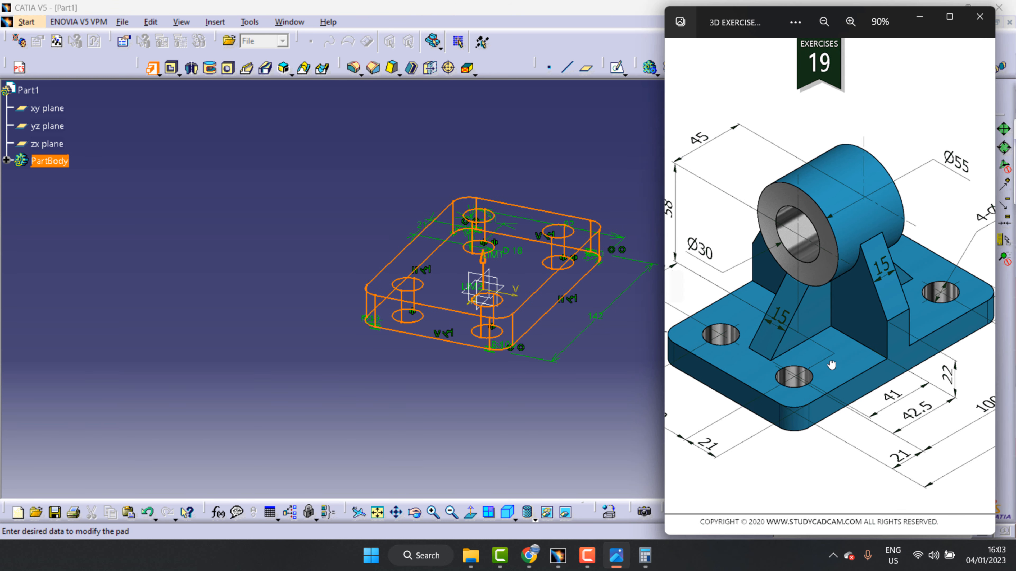
{"action": "left_click_drag", "start_coordinate": [831, 365], "coordinate": [753, 373]}
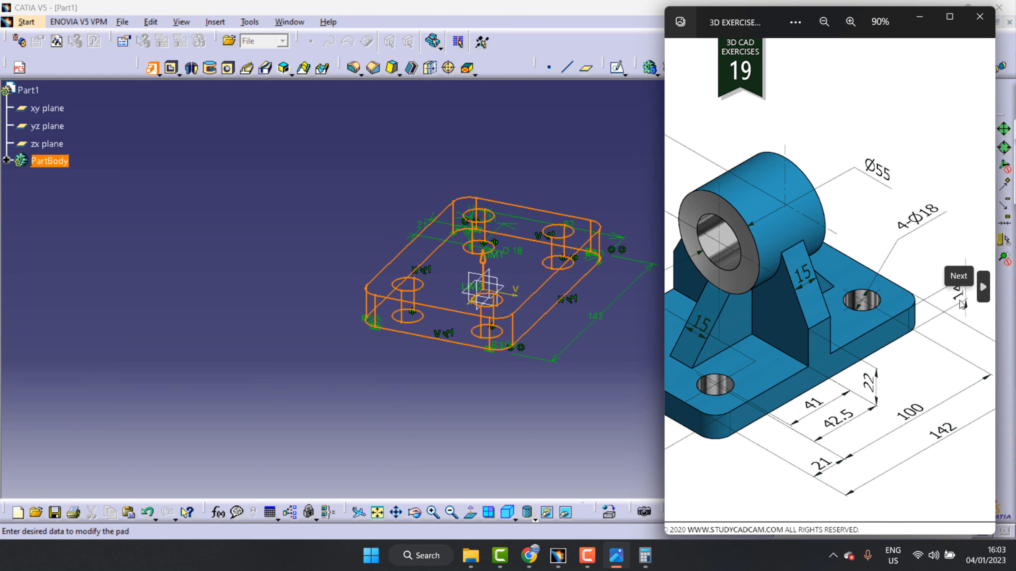
{"action": "left_click", "coordinate": [919, 16]}
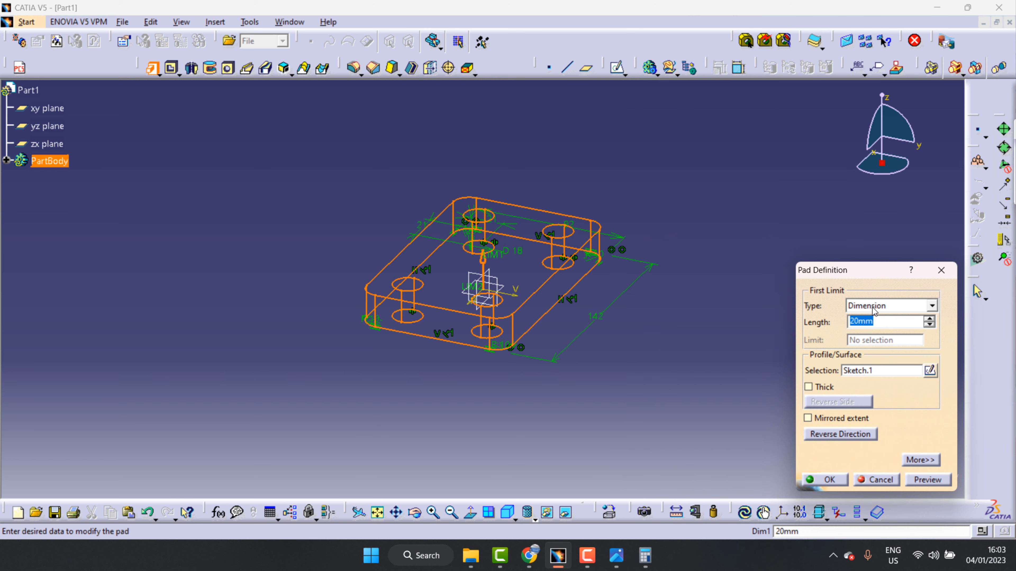
{"action": "type", "text": "14"}
{"action": "left_click", "coordinate": [826, 480]}
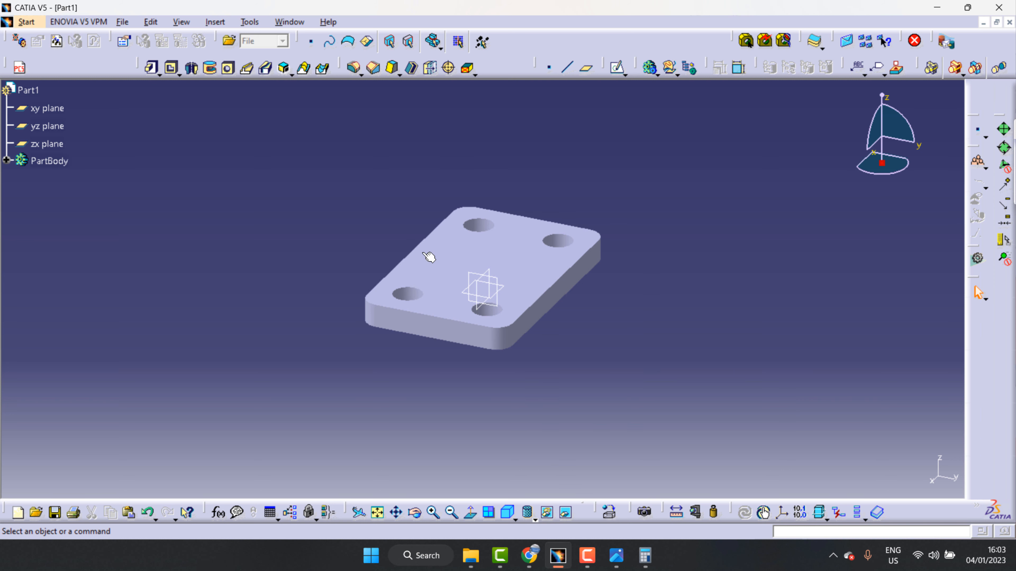
- Check the upright's dimensions in the drawing and open a new sketch on the base plate's top face
{"action": "left_click", "coordinate": [615, 555]}
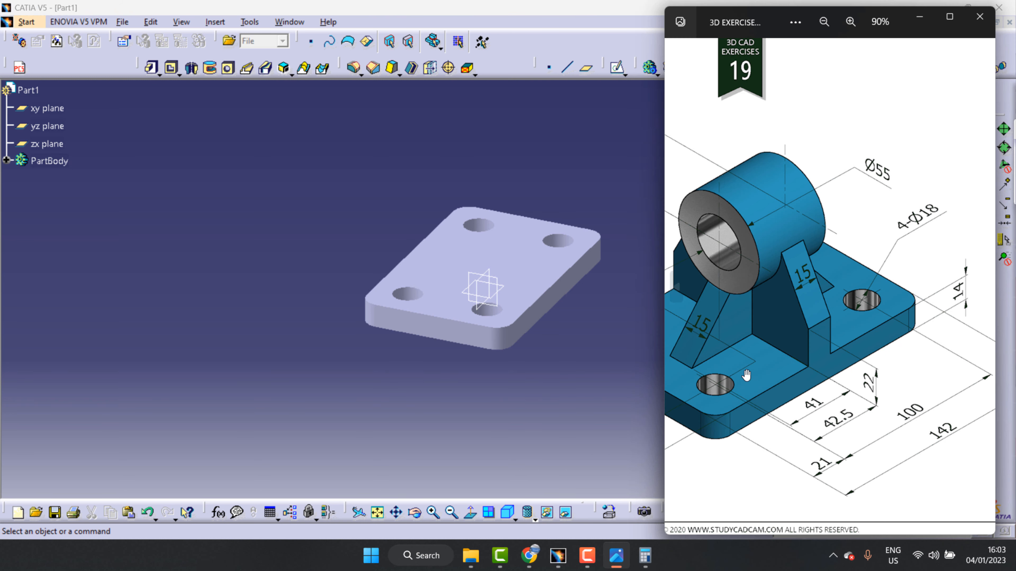
{"action": "left_click_drag", "start_coordinate": [747, 375], "coordinate": [787, 366]}
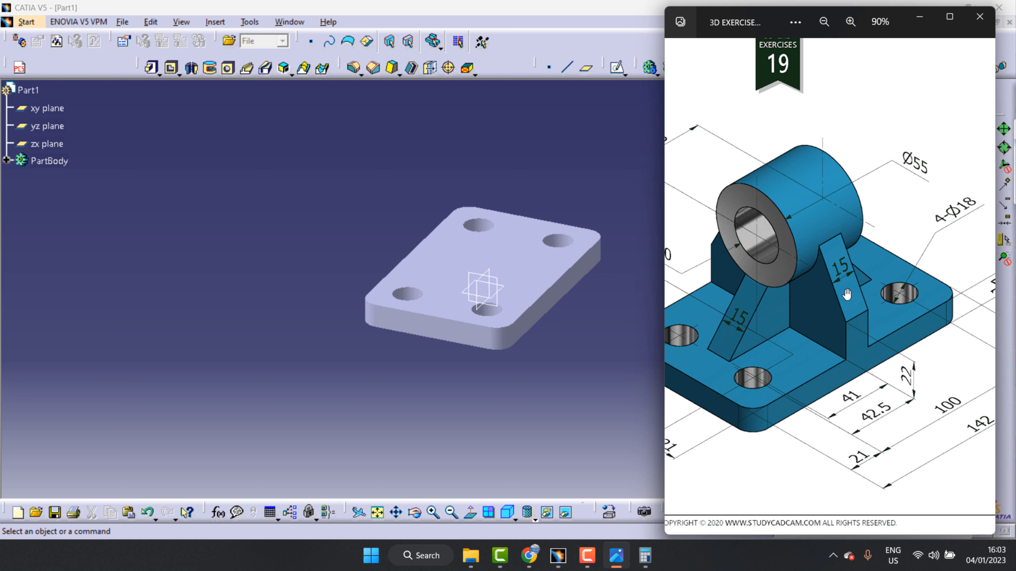
{"action": "left_click", "coordinate": [546, 358]}
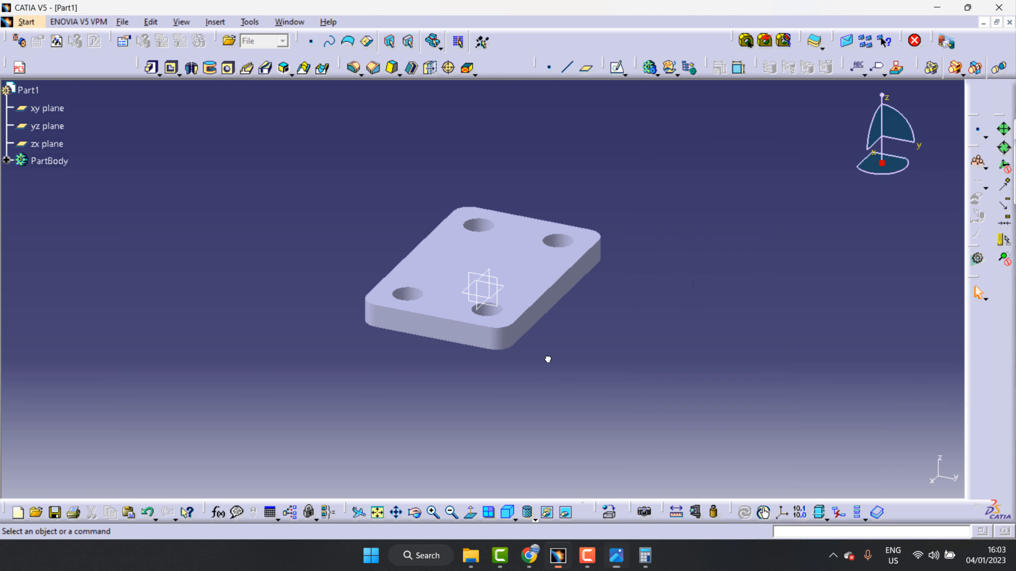
{"action": "left_click", "coordinate": [560, 212]}
{"action": "left_click", "coordinate": [616, 69]}
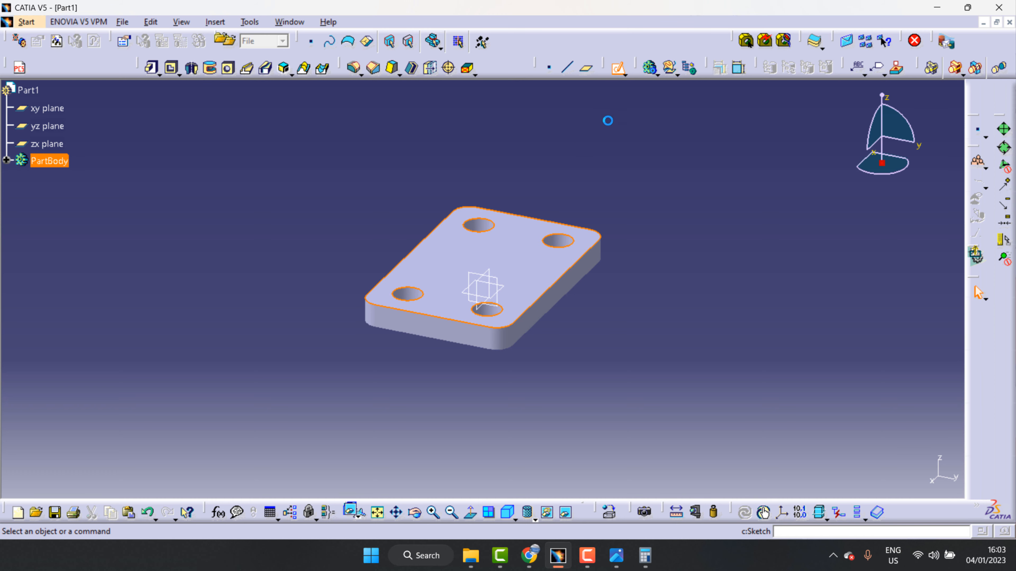
{"action": "left_click", "coordinate": [398, 513]}
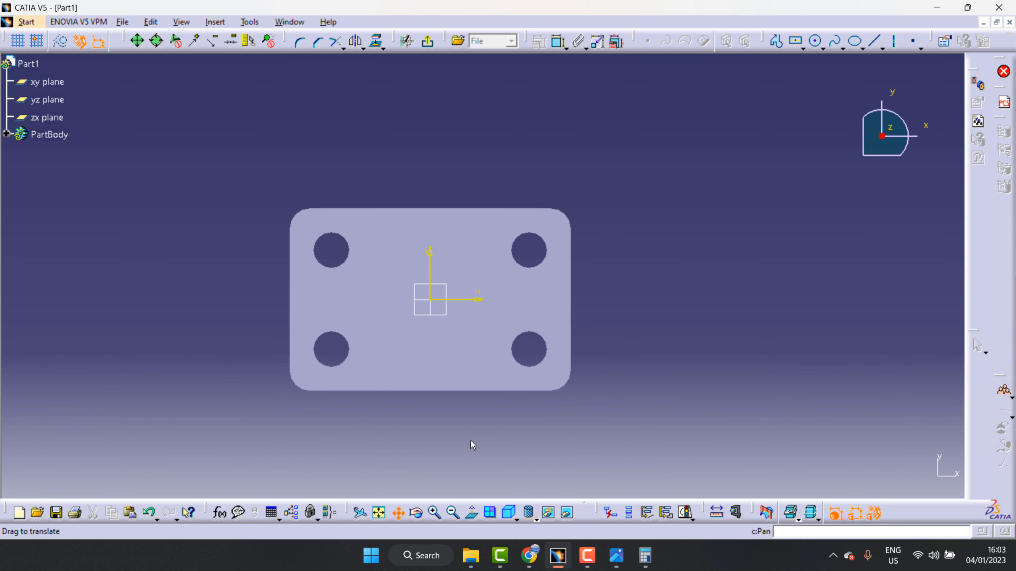
{"action": "left_click_drag", "start_coordinate": [470, 440], "coordinate": [603, 392]}
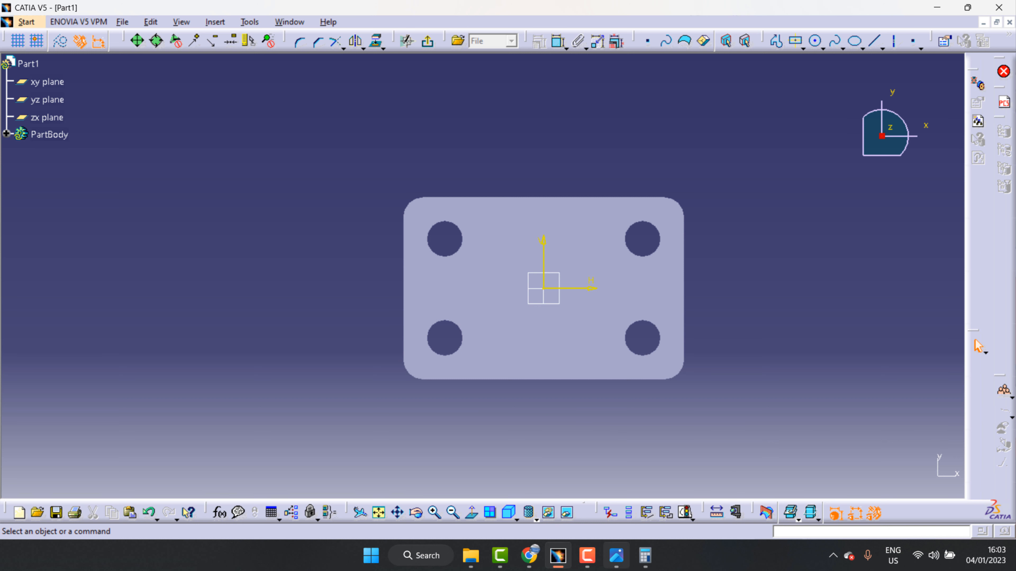
- Sketch a centred rectangle on the origin, about 25 mm wide and spanning the base plate's full 92 mm depth
{"action": "left_click", "coordinate": [801, 49]}
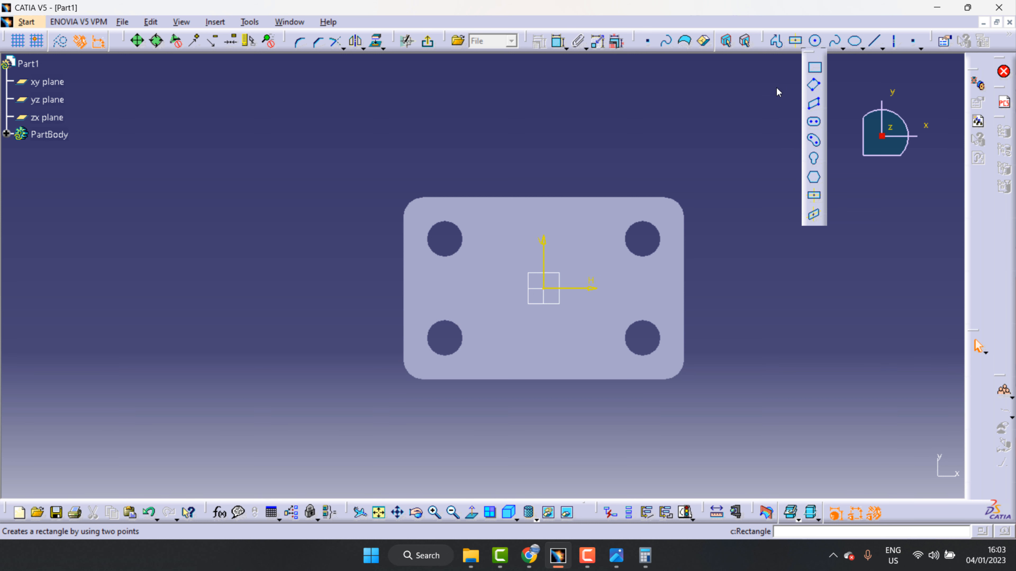
{"action": "left_click", "coordinate": [814, 68]}
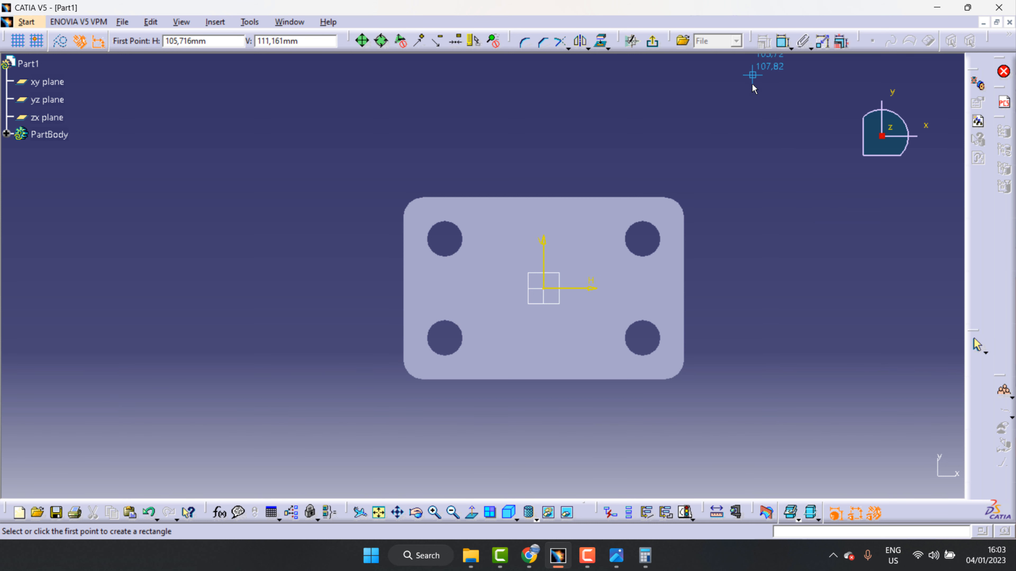
{"action": "key", "text": "Escape"}
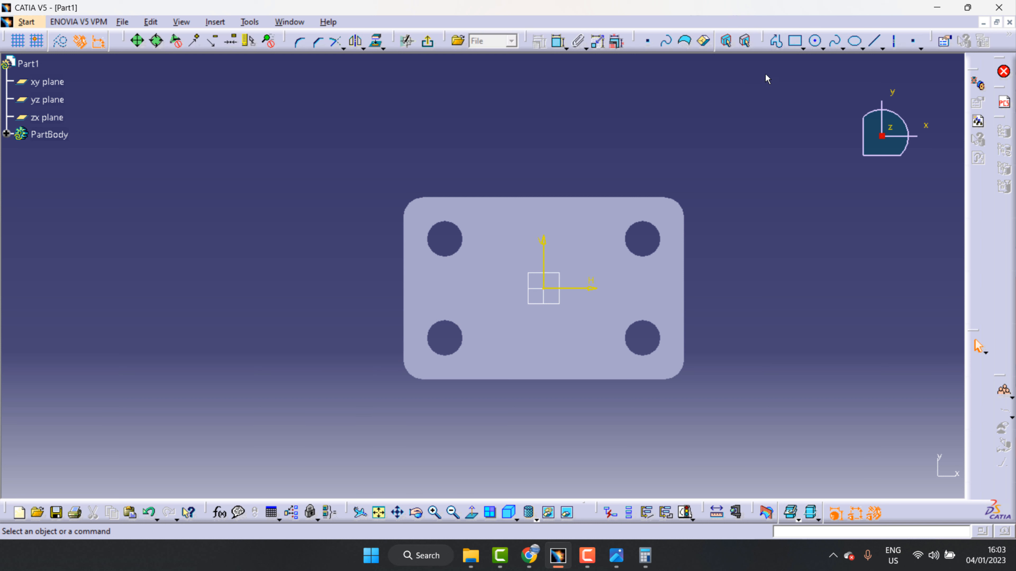
{"action": "left_click", "coordinate": [802, 48]}
{"action": "left_click", "coordinate": [816, 199]}
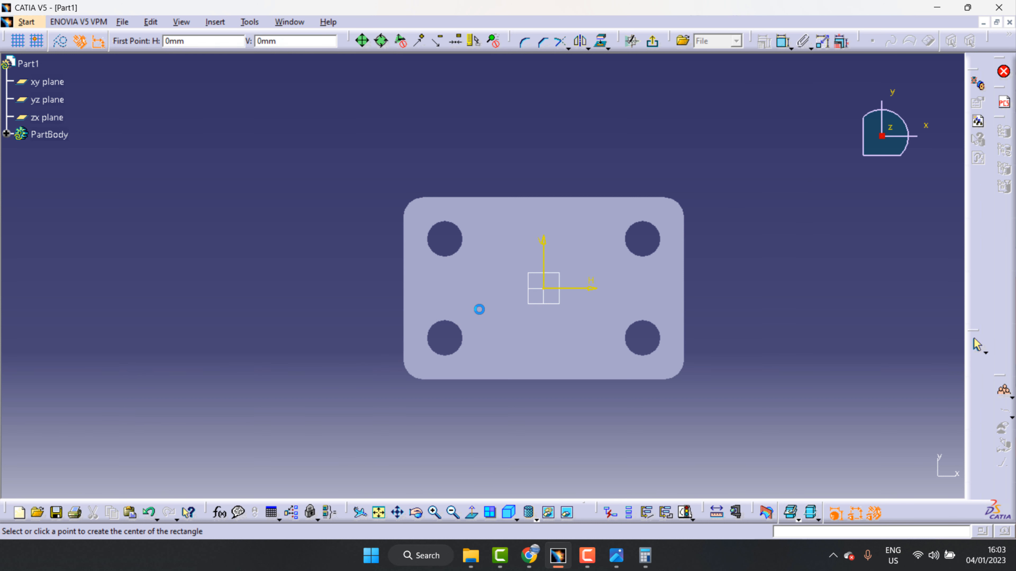
{"action": "left_click", "coordinate": [544, 288]}
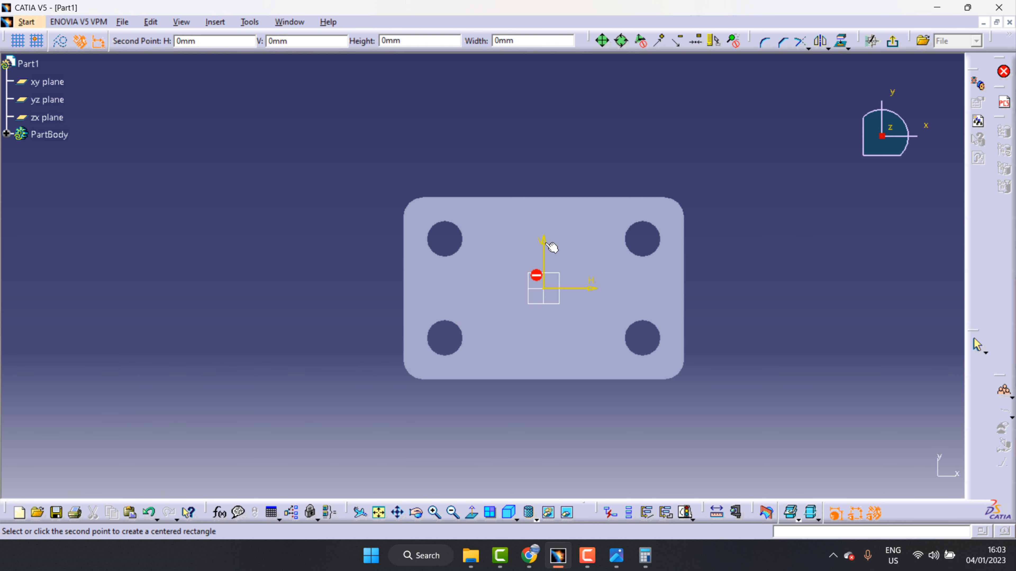
{"action": "left_click", "coordinate": [567, 196]}
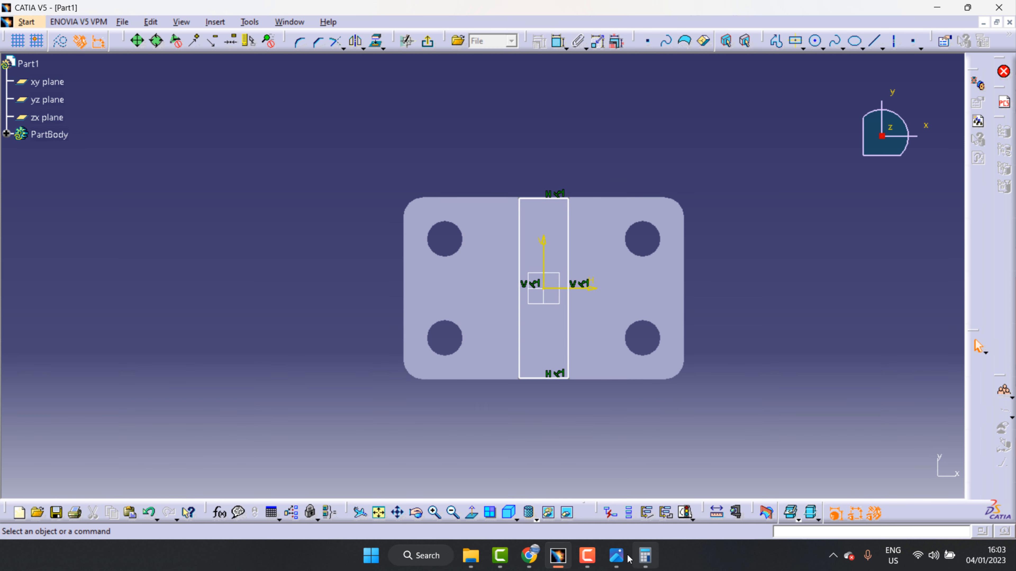
- Check the upright's thickness in the exercise drawing and calculate 15 ÷ 2 in the calculator
{"action": "left_click", "coordinate": [616, 558]}
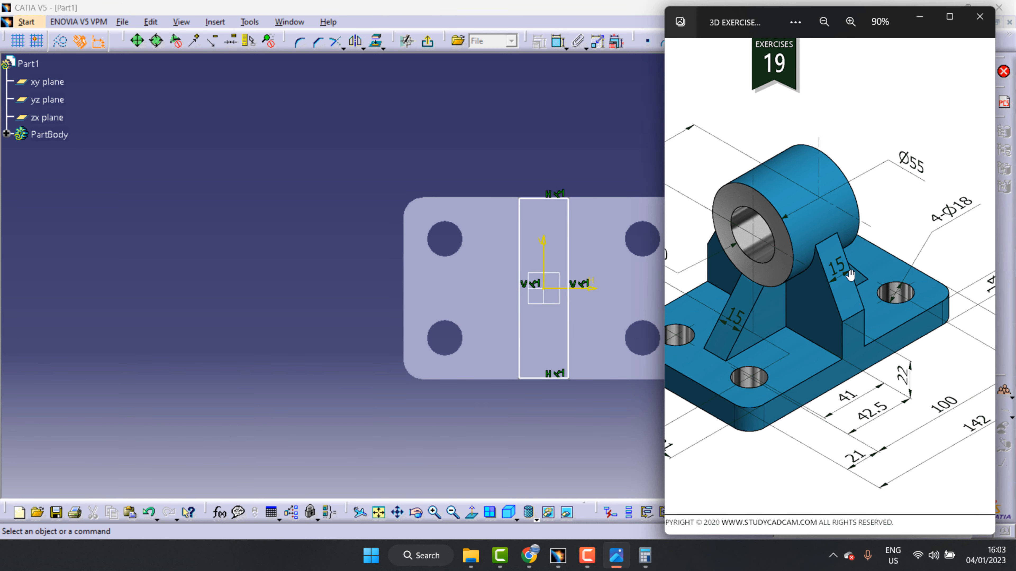
{"action": "left_click", "coordinate": [526, 152]}
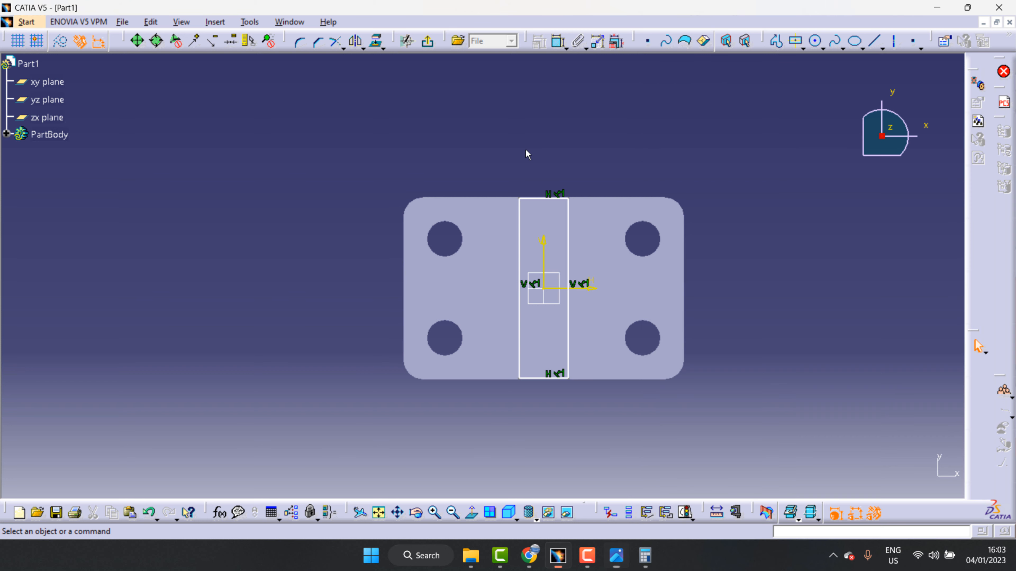
{"action": "left_click", "coordinate": [646, 556]}
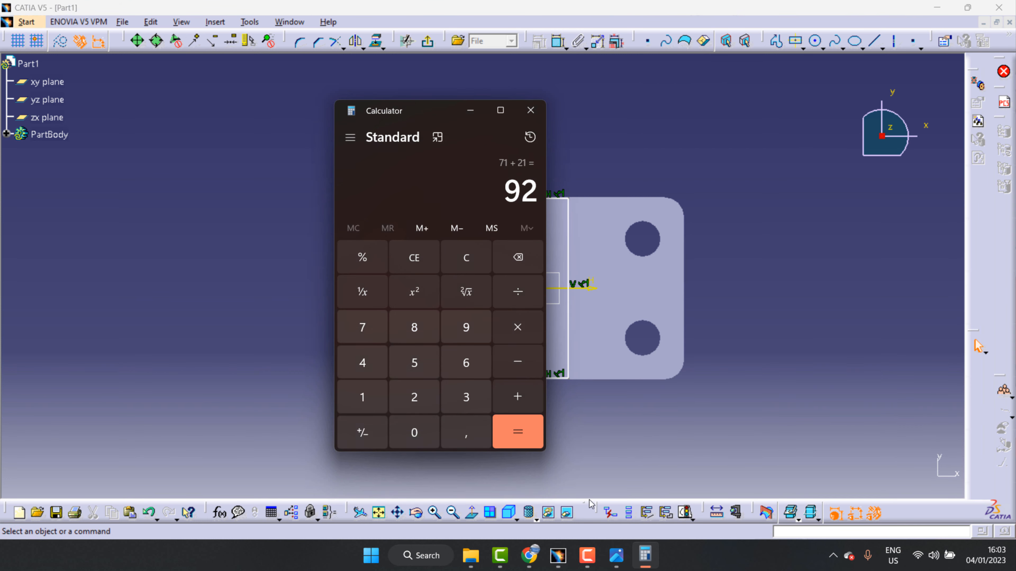
{"action": "left_click", "coordinate": [450, 259]}
{"action": "left_click", "coordinate": [360, 404]}
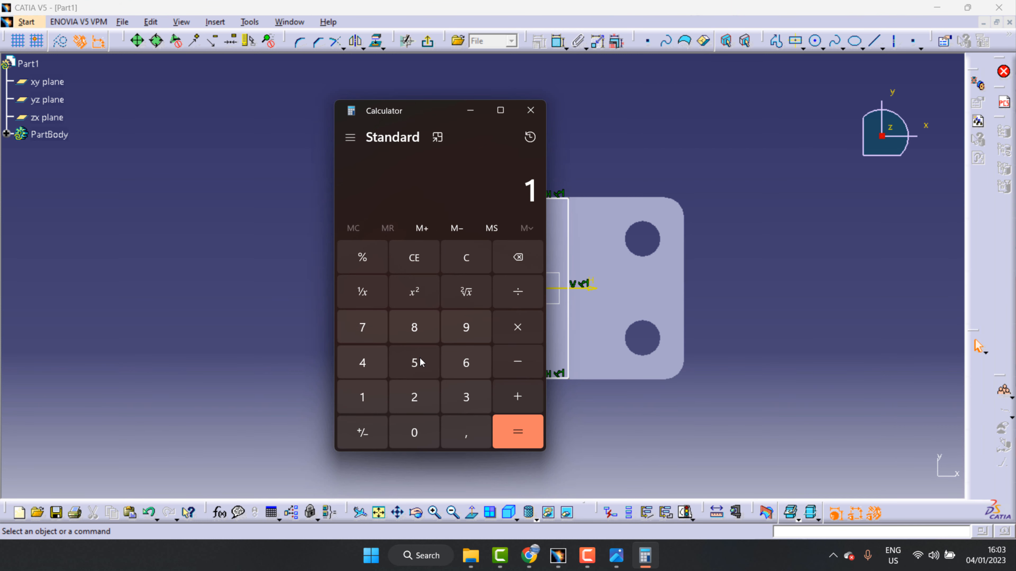
{"action": "left_click", "coordinate": [415, 362]}
{"action": "left_click", "coordinate": [518, 291]}
{"action": "left_click", "coordinate": [414, 397]}
{"action": "left_click", "coordinate": [523, 441]}
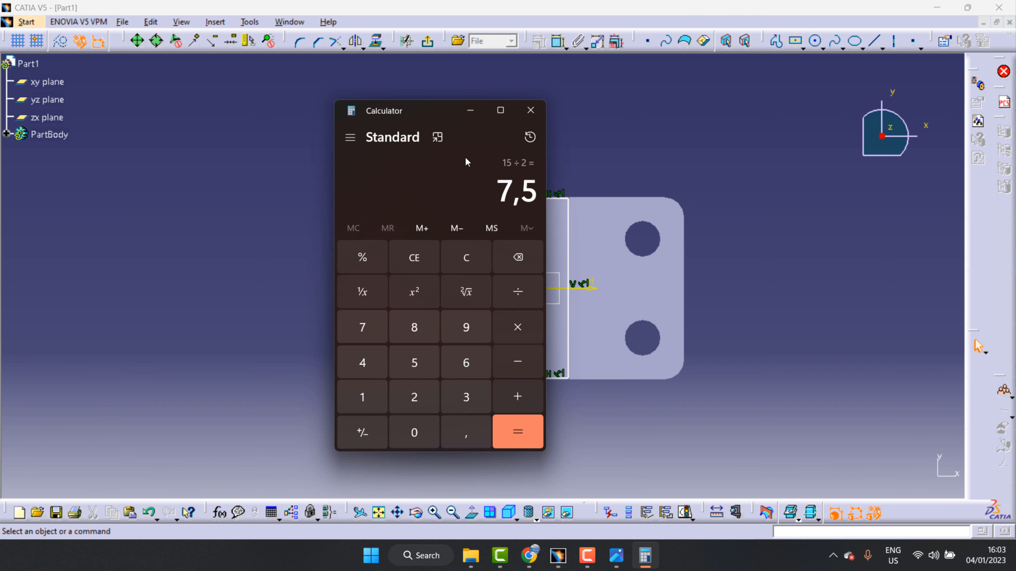
{"action": "left_click", "coordinate": [470, 110]}
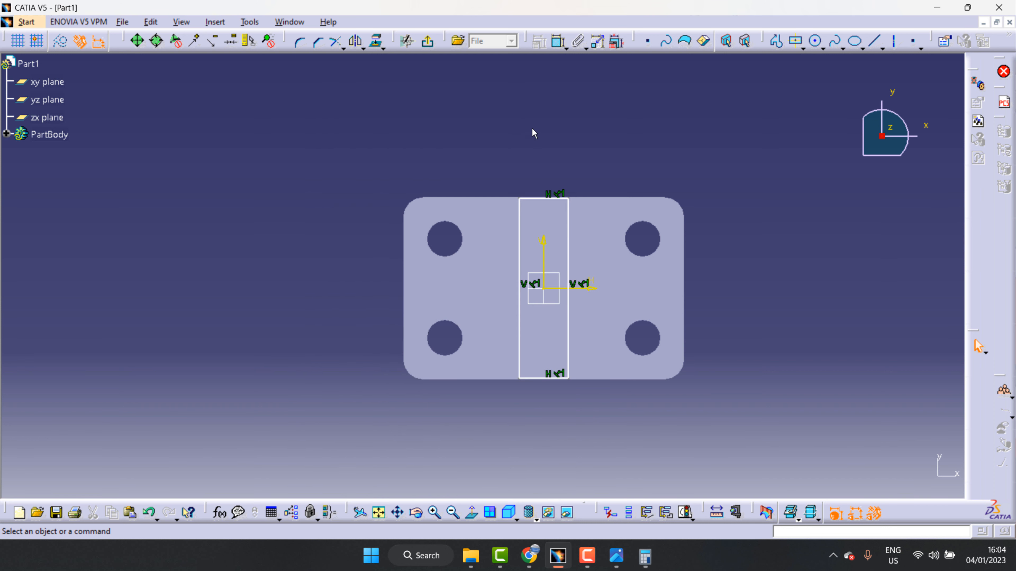
- Dimension the rectangle's long edge from the vertical axis and set the distance to 7.5 mm
{"action": "left_click", "coordinate": [560, 41]}
{"action": "left_click", "coordinate": [544, 255]}
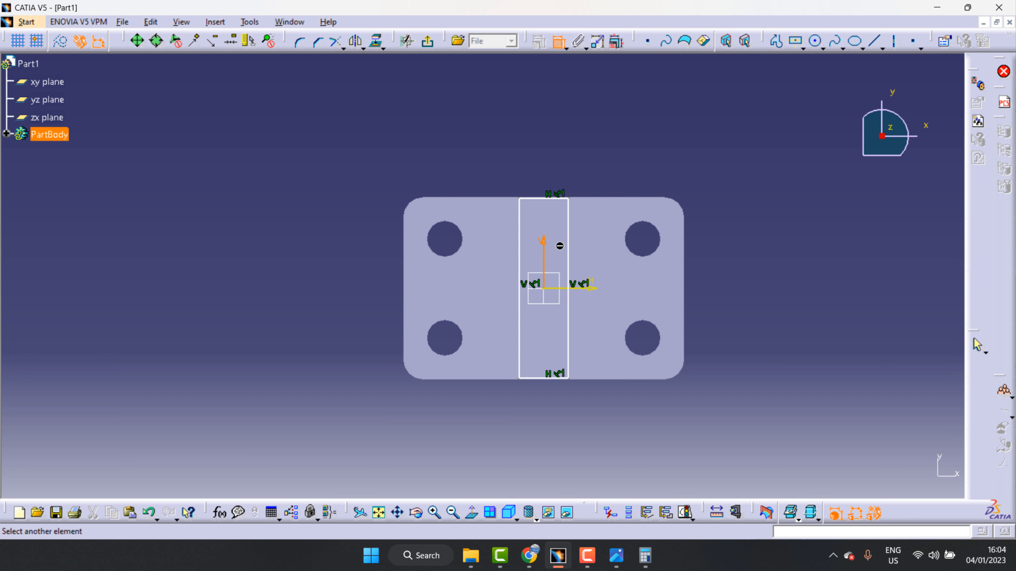
{"action": "left_click", "coordinate": [572, 245]}
{"action": "left_click", "coordinate": [561, 151]}
{"action": "double_click", "coordinate": [565, 156]}
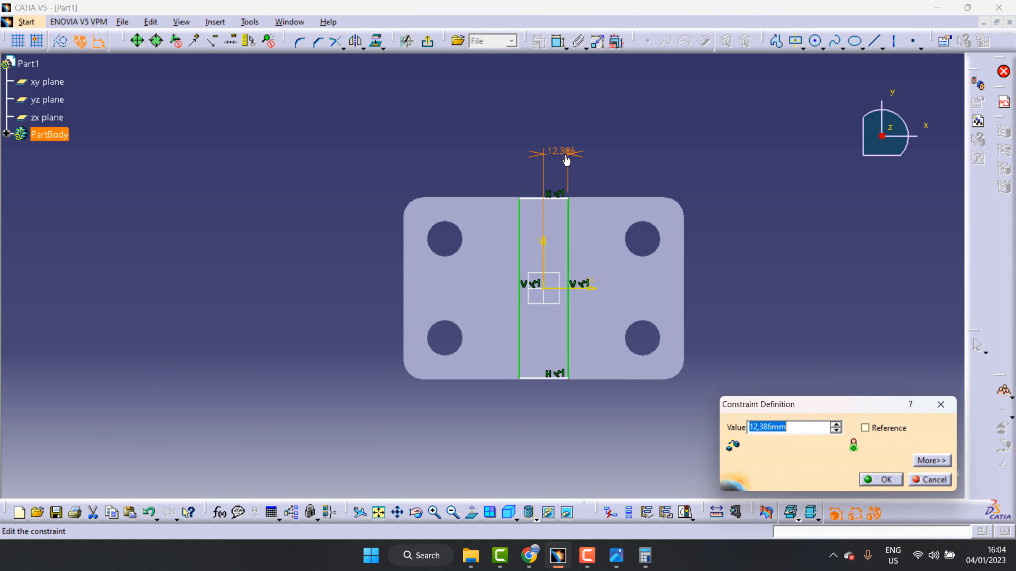
{"action": "type", "text": "7.5"}
{"action": "left_click", "coordinate": [889, 482]}
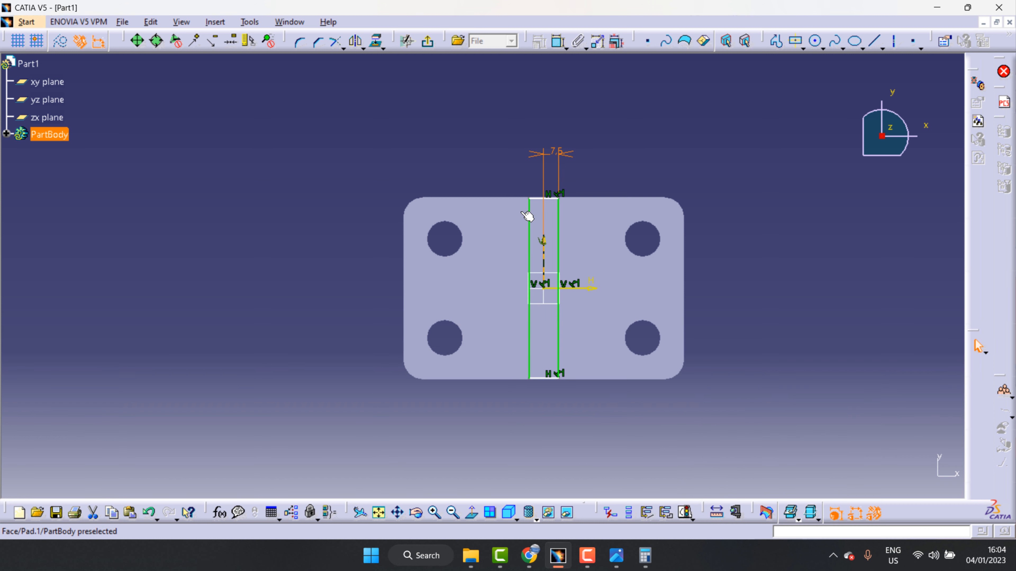
{"action": "left_click", "coordinate": [564, 260]}
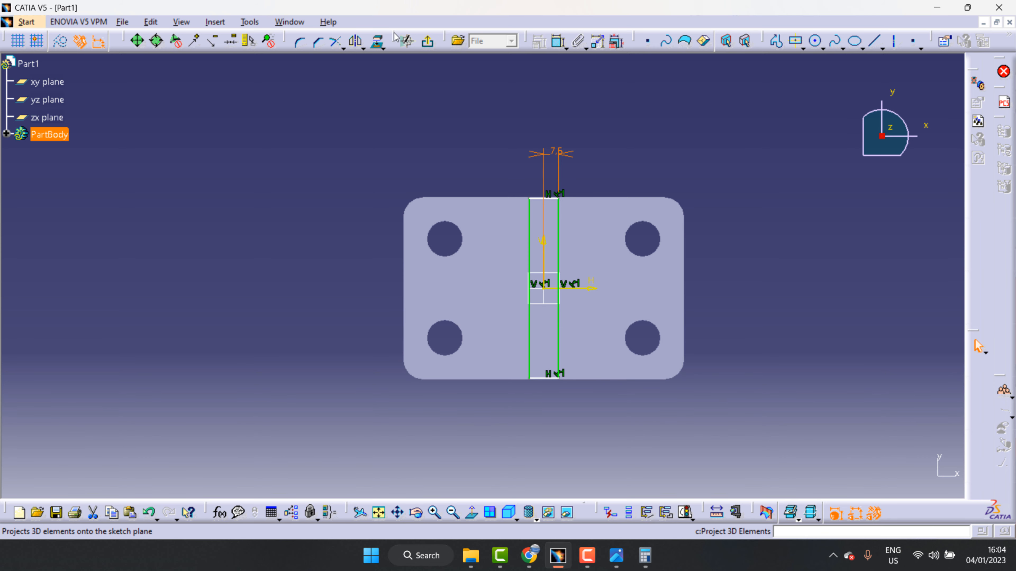
- Exit the sketch, check the upright's height in the drawing and pad the profile 58 mm
{"action": "left_click", "coordinate": [424, 43]}
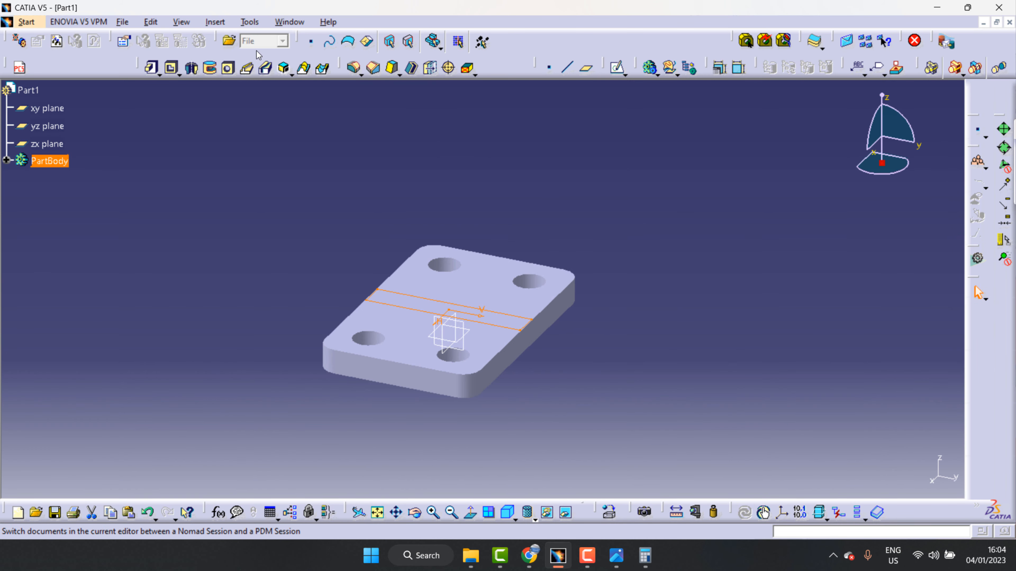
{"action": "left_click", "coordinate": [151, 69]}
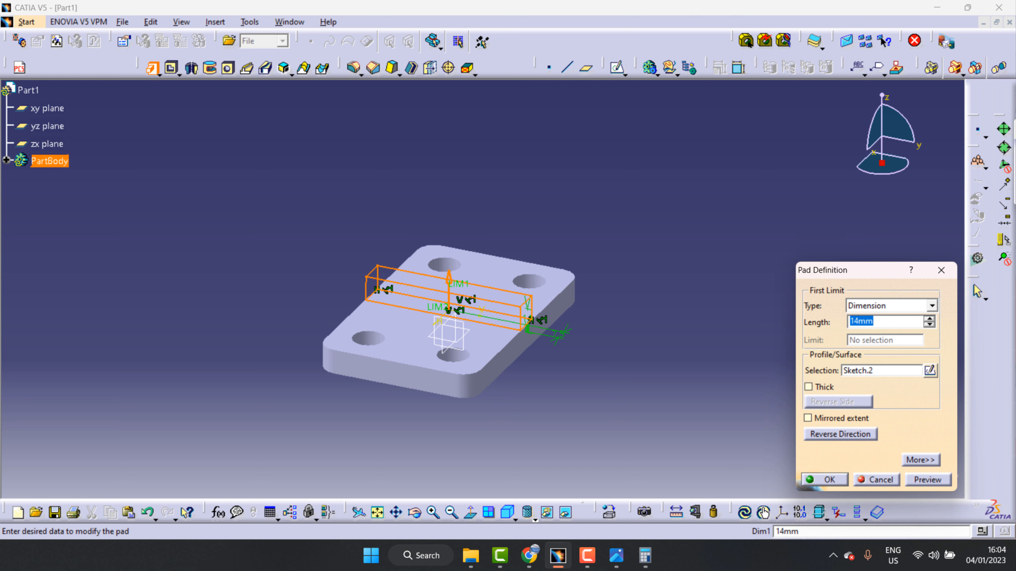
{"action": "left_click", "coordinate": [616, 556]}
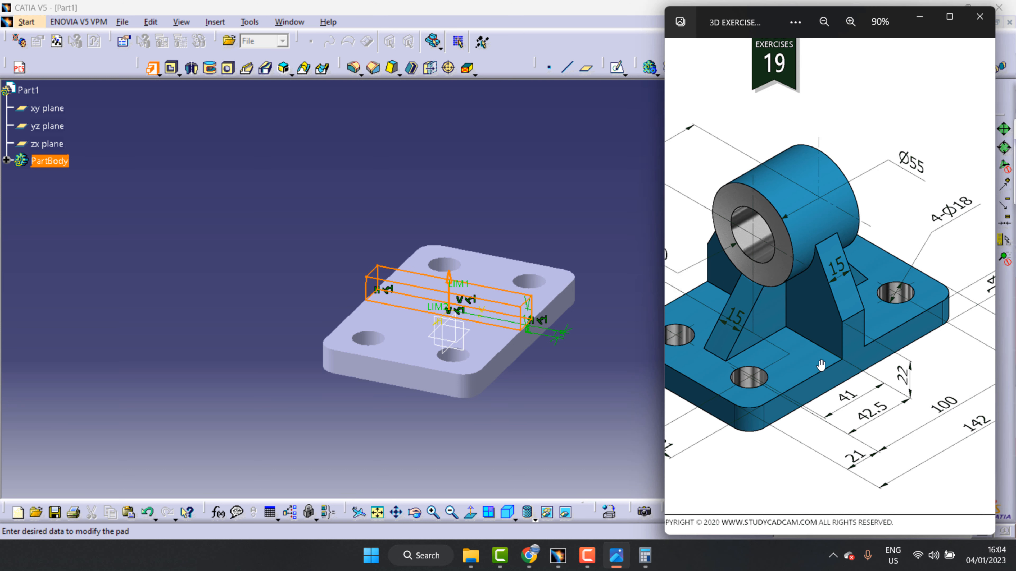
{"action": "mouse_move", "coordinate": [821, 360]}
{"action": "left_mouse_down"}
{"action": "mouse_move", "coordinate": [858, 366]}
{"action": "mouse_move", "coordinate": [878, 351]}
{"action": "mouse_move", "coordinate": [858, 333]}
{"action": "left_mouse_up"}
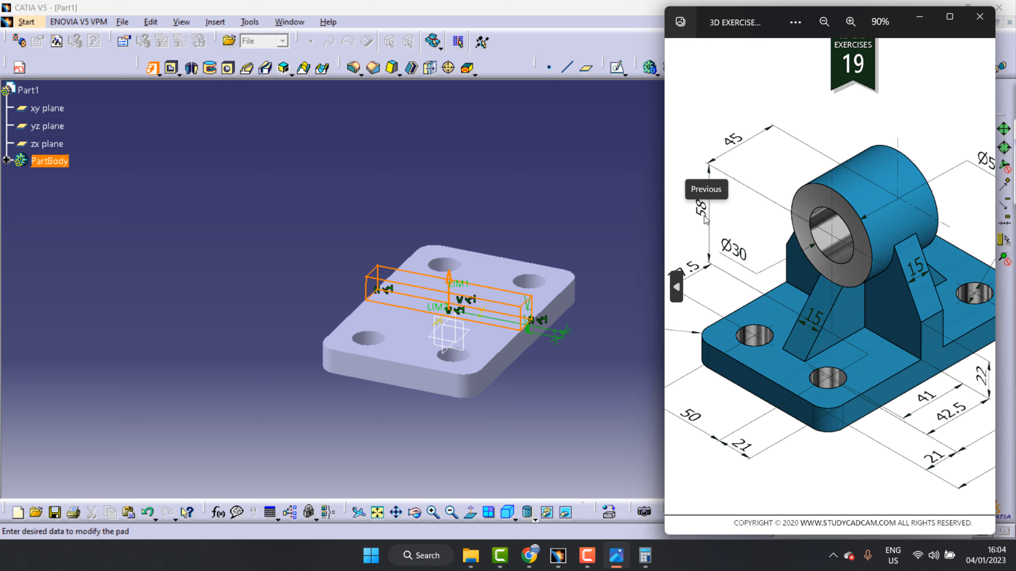
{"action": "left_click", "coordinate": [565, 188]}
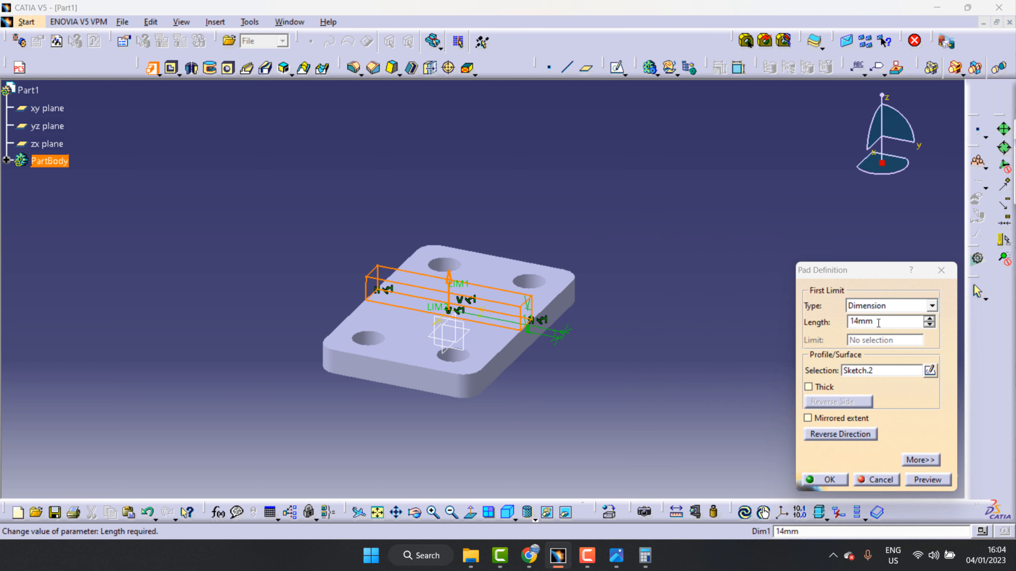
{"action": "left_click_drag", "start_coordinate": [875, 323], "coordinate": [840, 325]}
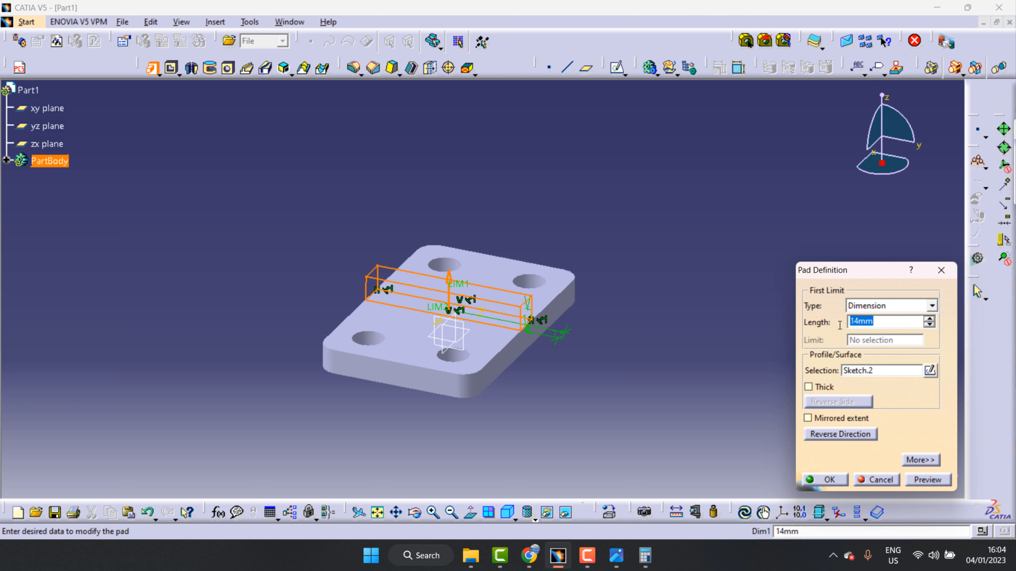
{"action": "type", "text": "58"}
{"action": "left_click", "coordinate": [833, 481]}
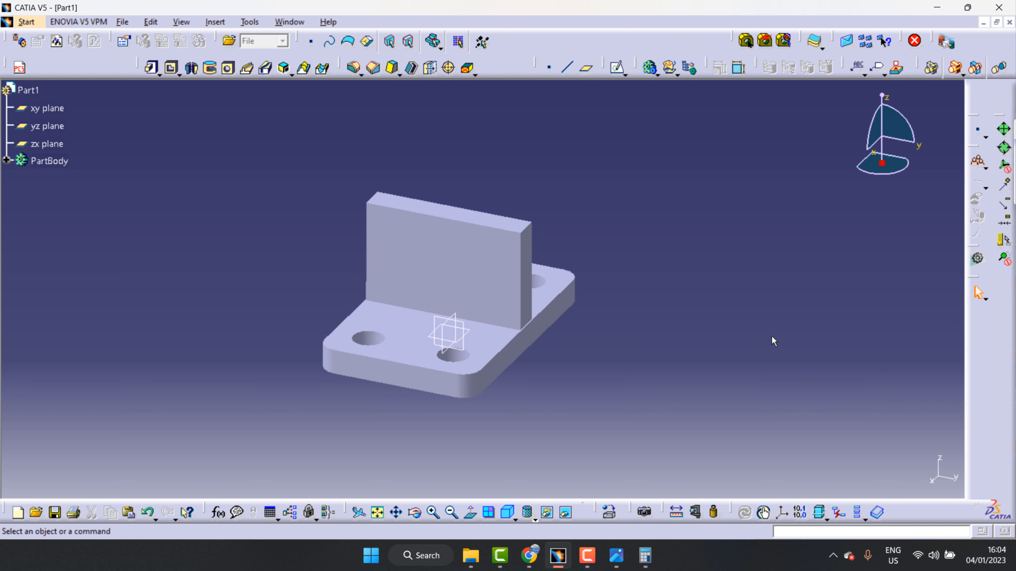
- Open a sketch on the base plate's top face and draw an origin-centred rectangle about 80 mm wide and 18 mm high
{"action": "left_click", "coordinate": [491, 347]}
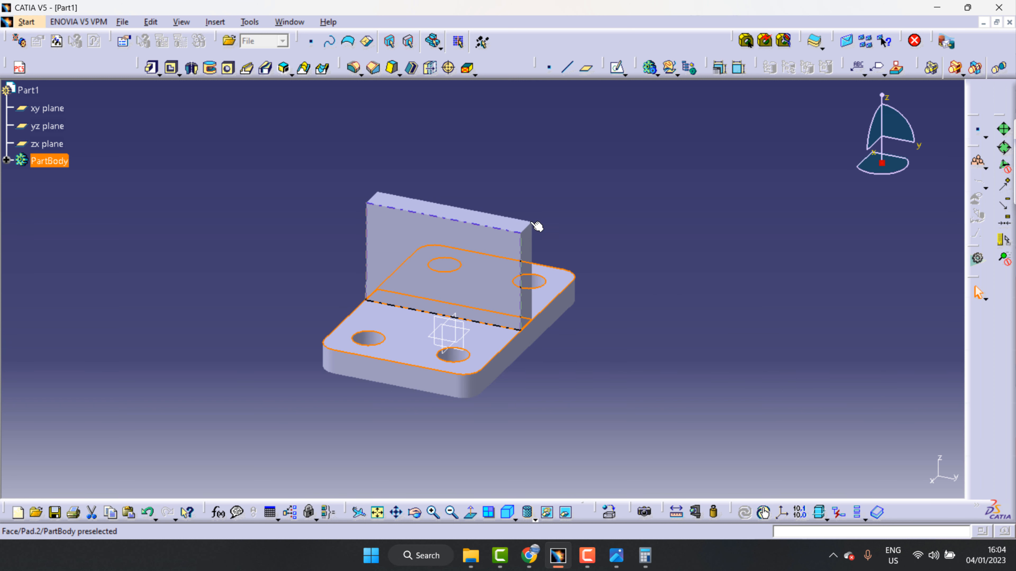
{"action": "left_click", "coordinate": [618, 67]}
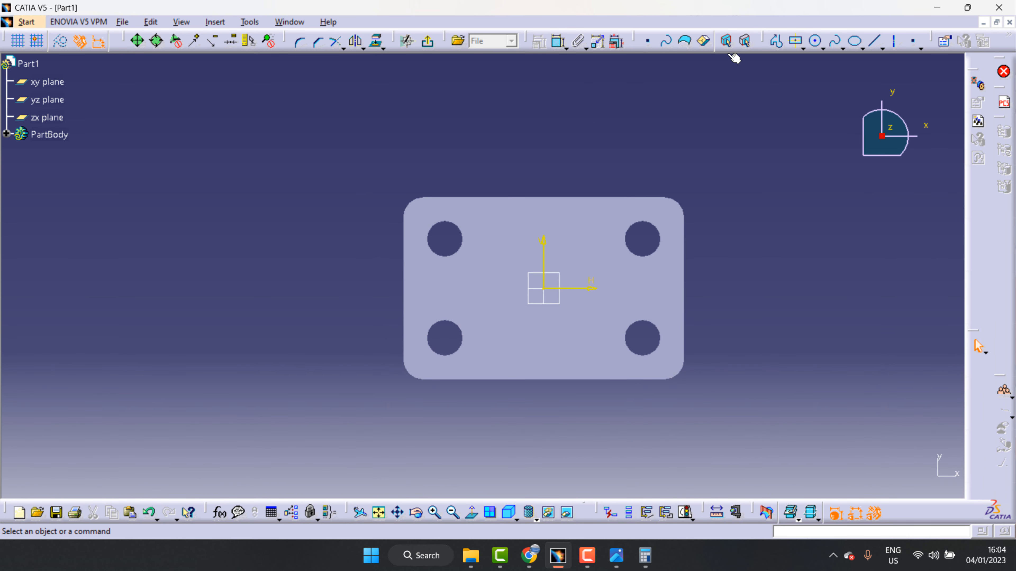
{"action": "left_click", "coordinate": [795, 40]}
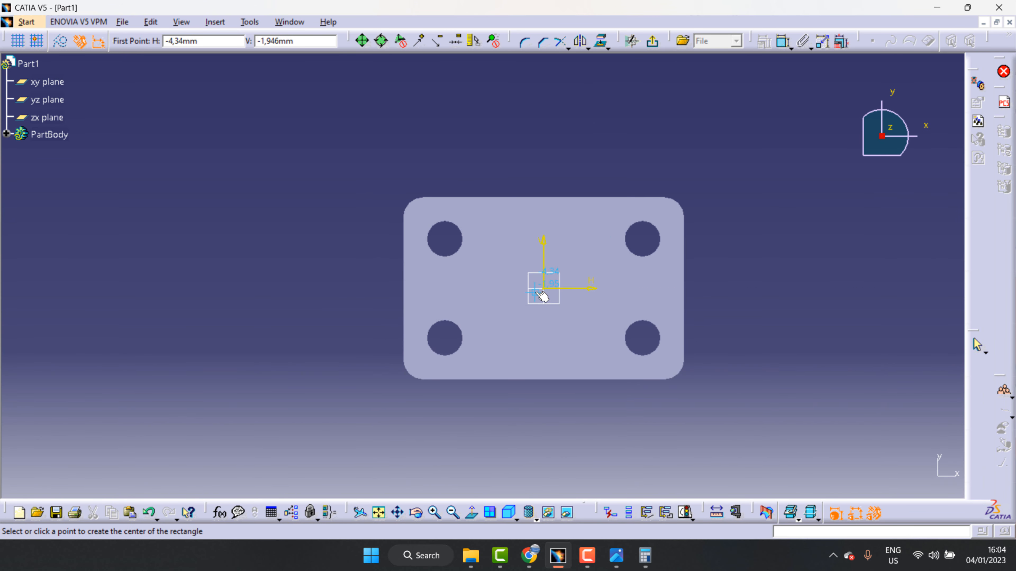
{"action": "left_click", "coordinate": [545, 290]}
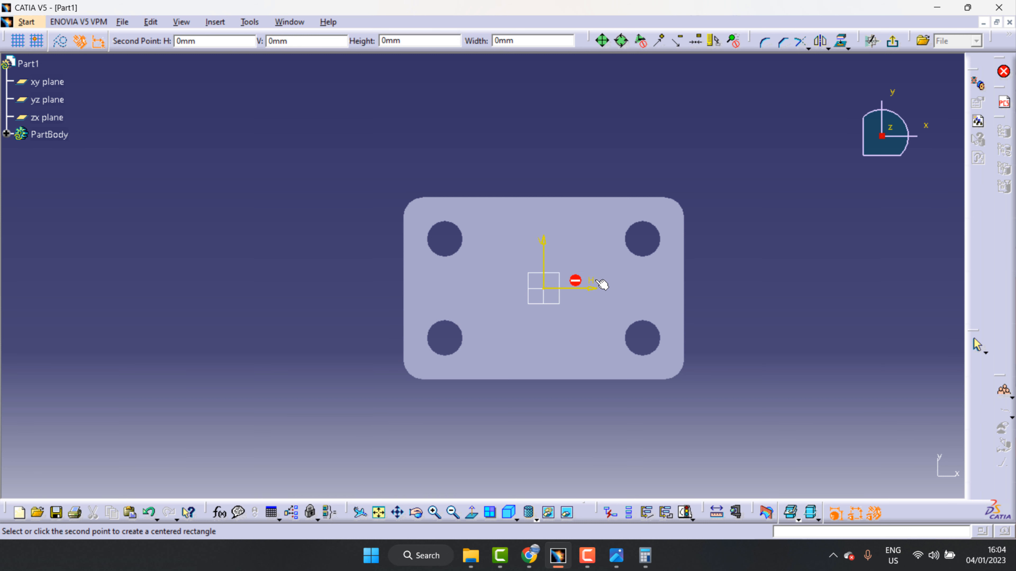
{"action": "left_click", "coordinate": [623, 270]}
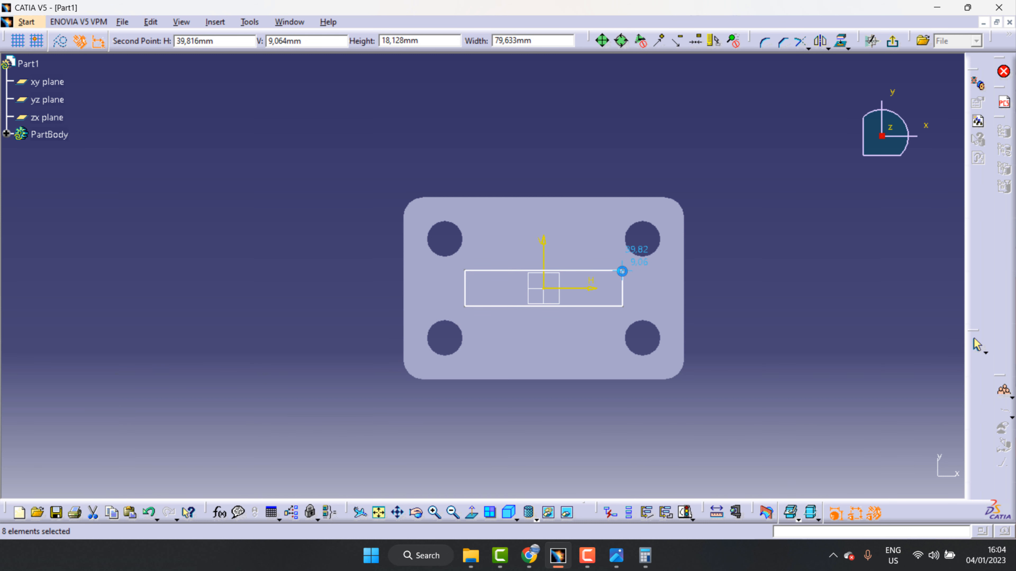
{"action": "left_click", "coordinate": [755, 261]}
- Dimension the new rectangle's long edge from the horizontal axis and set the distance to 7.5 mm
{"action": "left_click", "coordinate": [557, 41]}
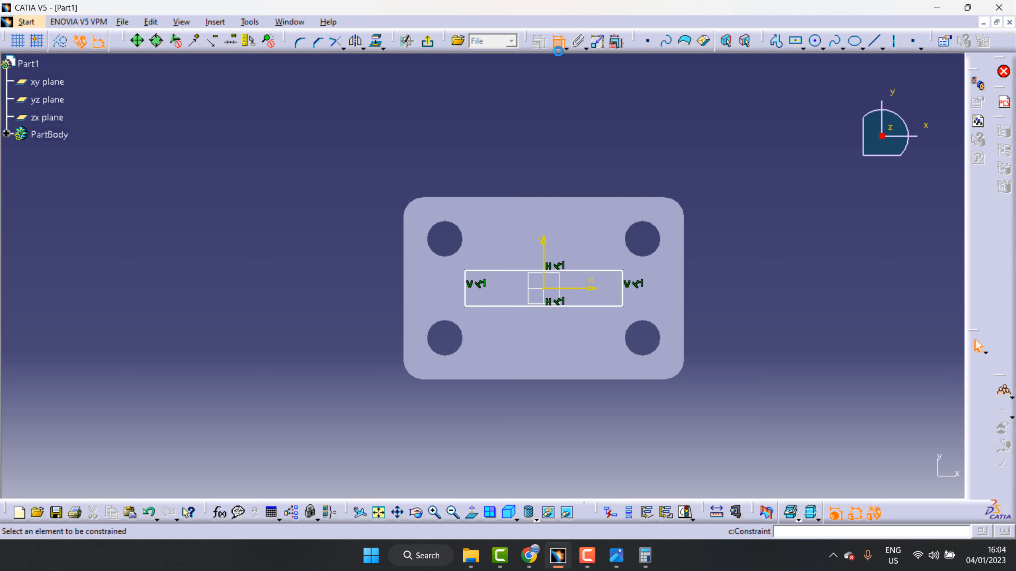
{"action": "left_click", "coordinate": [589, 270]}
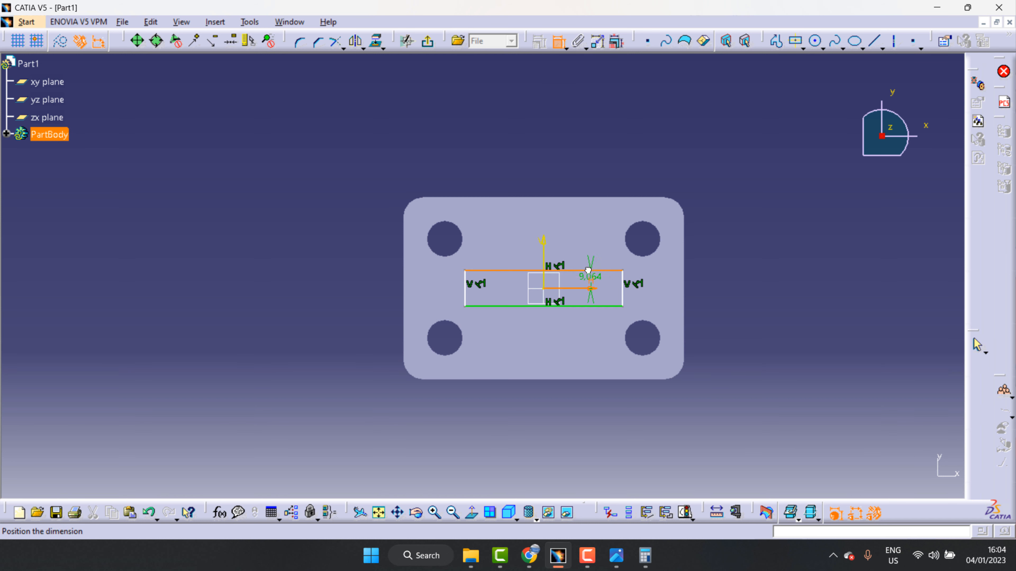
{"action": "left_click", "coordinate": [745, 274]}
{"action": "double_click", "coordinate": [749, 273]}
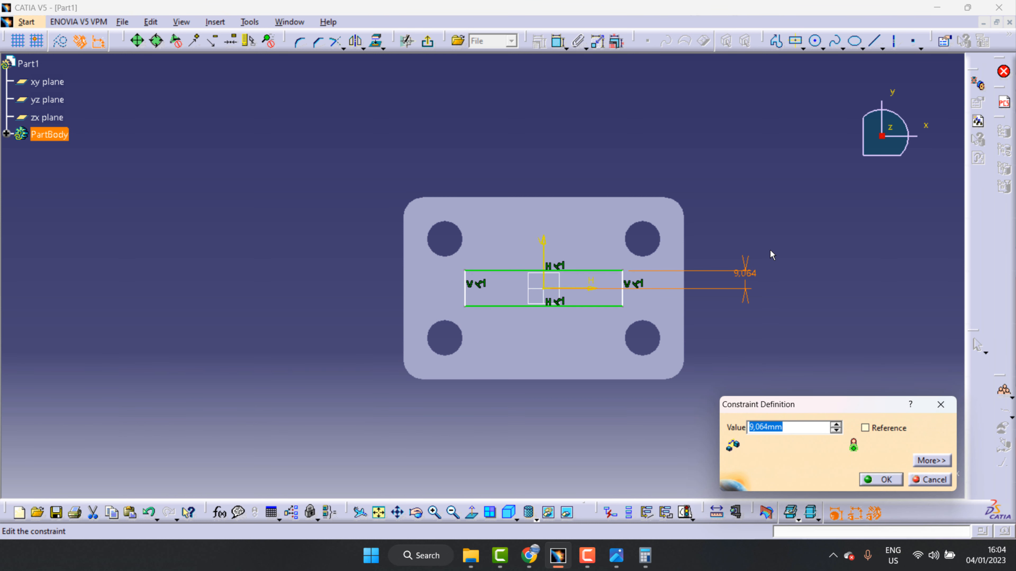
{"action": "type", "text": "7.5"}
{"action": "left_click", "coordinate": [885, 482]}
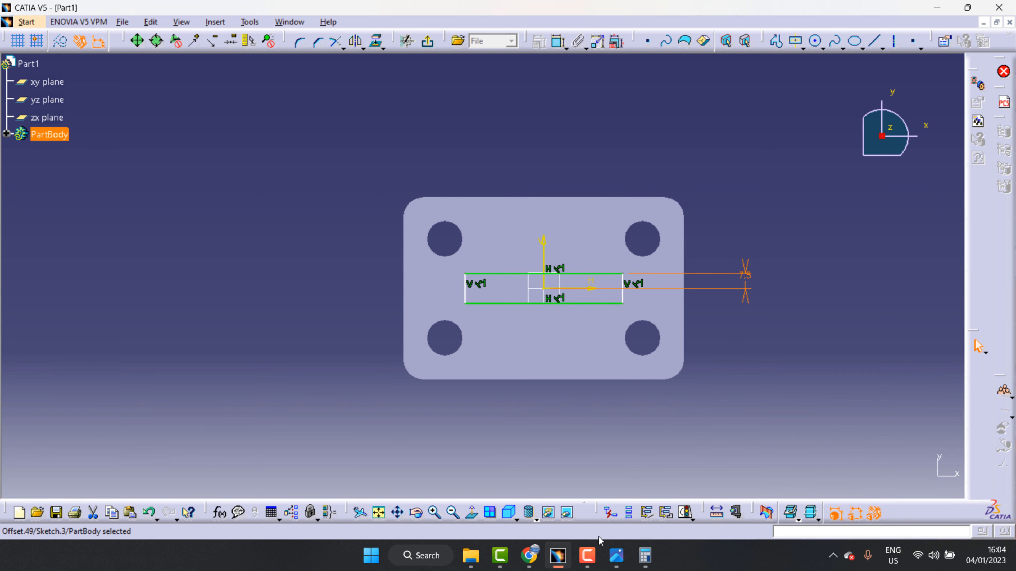
- Check the rib's length dimensions beside the base plate in the exercise drawing and return to the sketch
{"action": "left_click", "coordinate": [616, 556]}
{"action": "left_click_drag", "start_coordinate": [800, 354], "coordinate": [750, 341]}
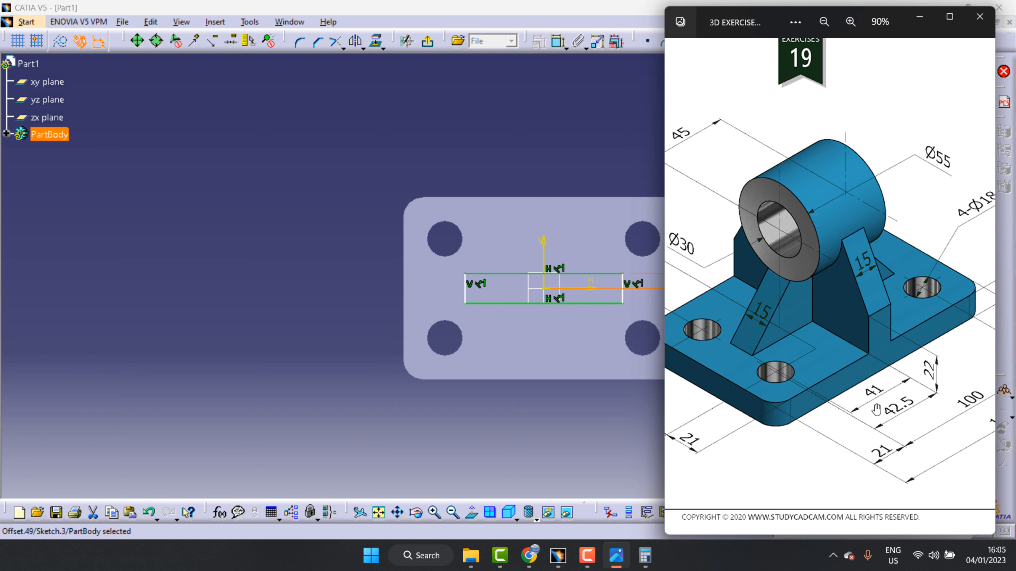
{"action": "scroll", "coordinate": [876, 409], "scroll_direction": "up", "scroll_amount": 3}
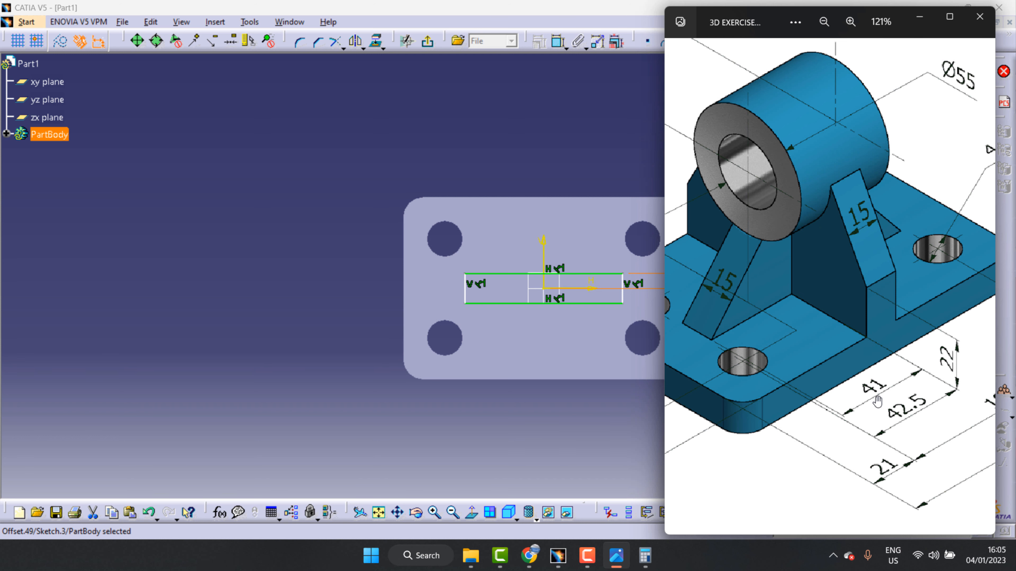
{"action": "left_click", "coordinate": [553, 441]}
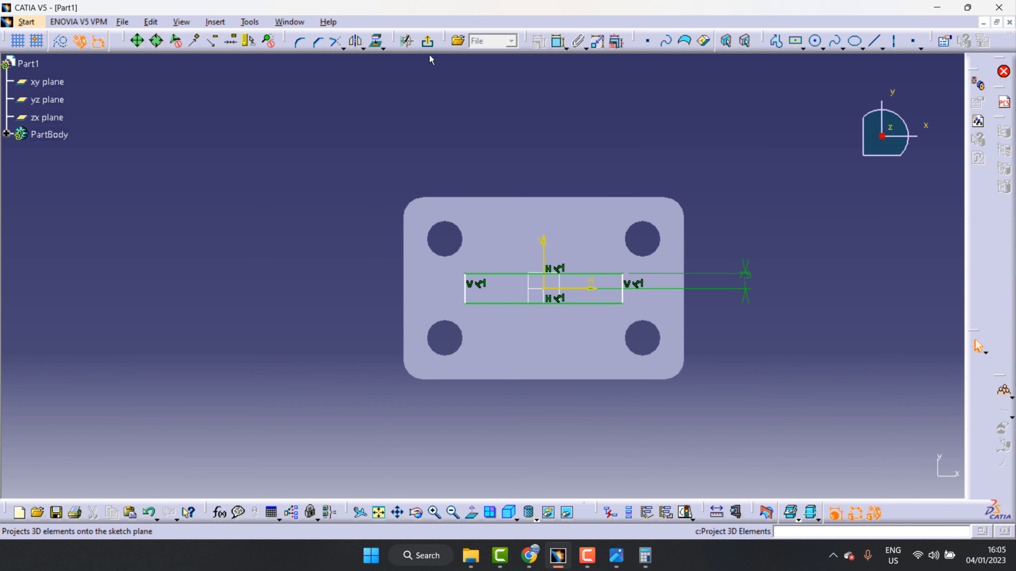
- Dimension the rectangle's short edge from the upright's near side face and set the distance to 41 mm
{"action": "left_click", "coordinate": [558, 41]}
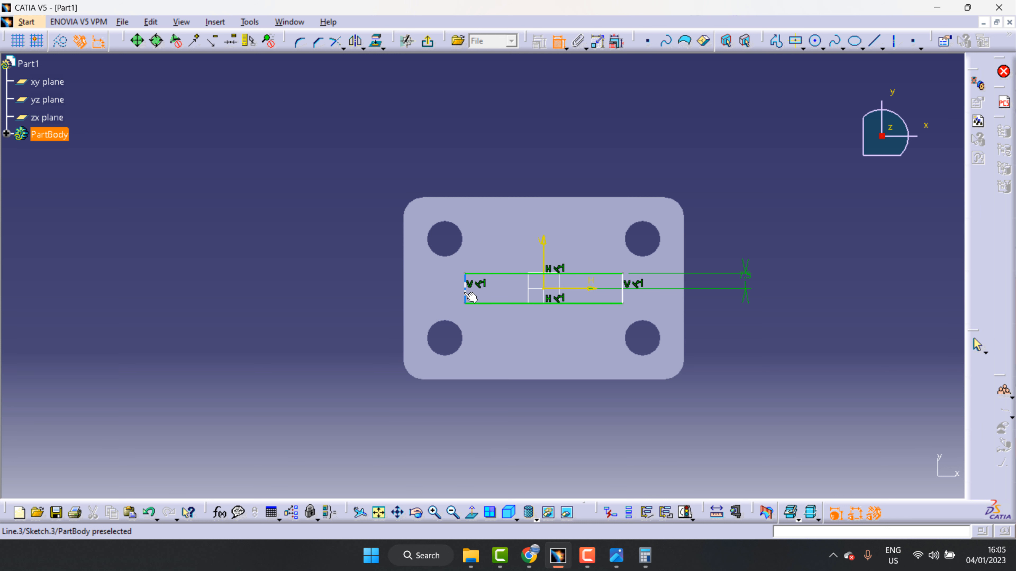
{"action": "left_click", "coordinate": [465, 292]}
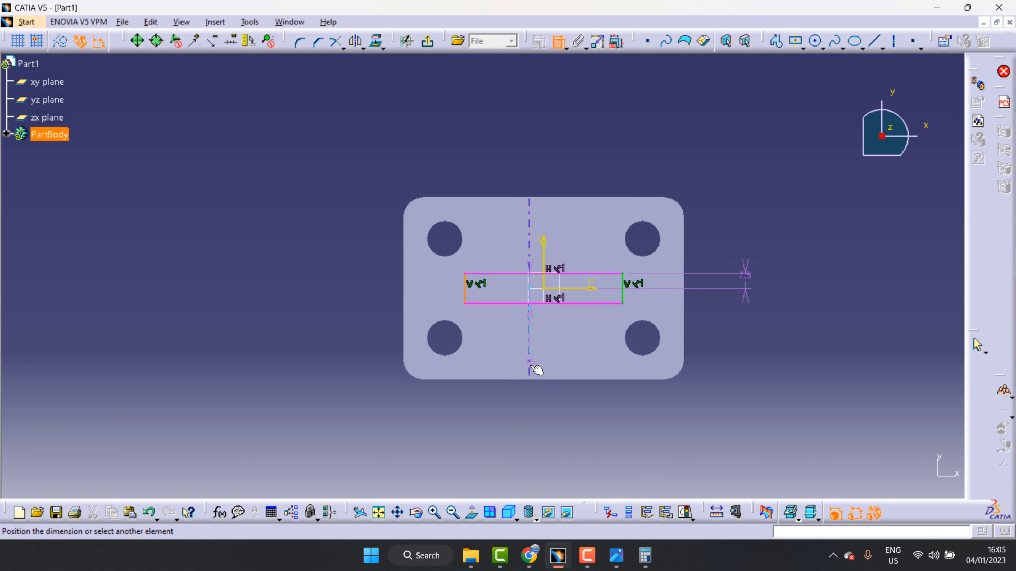
{"action": "left_click", "coordinate": [536, 370]}
{"action": "left_click", "coordinate": [502, 404]}
{"action": "double_click", "coordinate": [501, 402]}
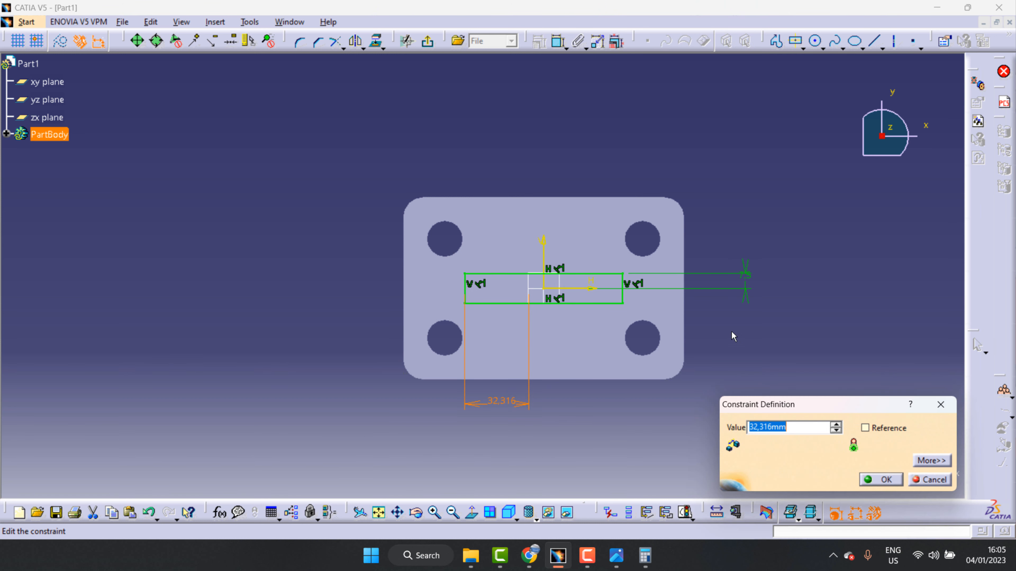
{"action": "type", "text": "41"}
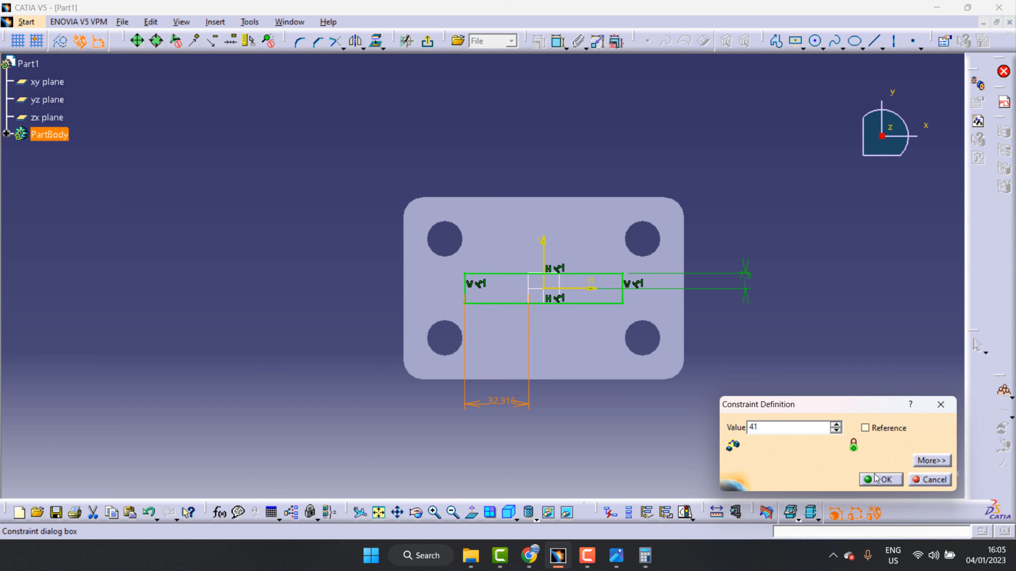
{"action": "left_click", "coordinate": [881, 480]}
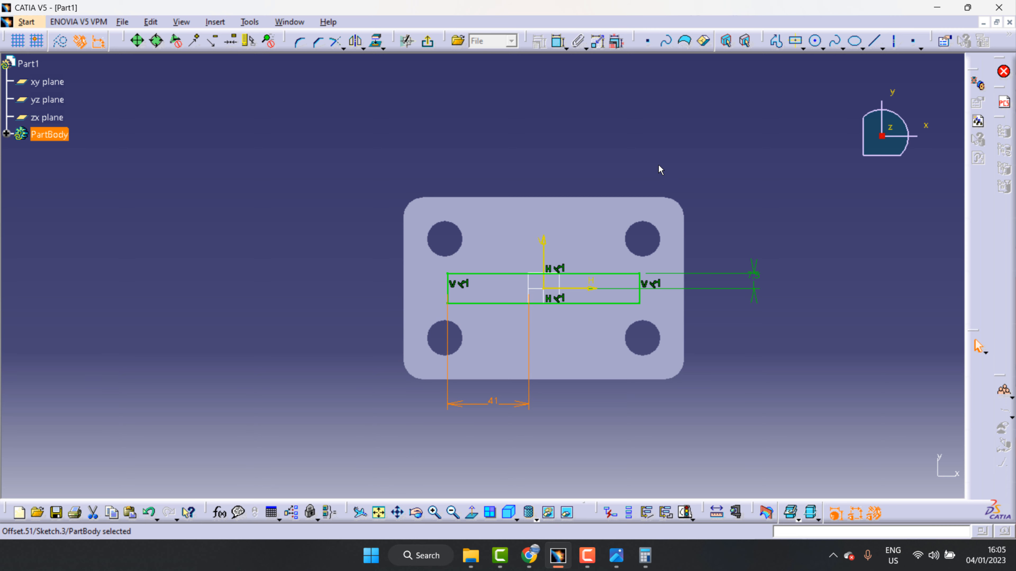
- Exit the sketch and pad the crosswise rib profile 58 mm
{"action": "left_click", "coordinate": [407, 41]}
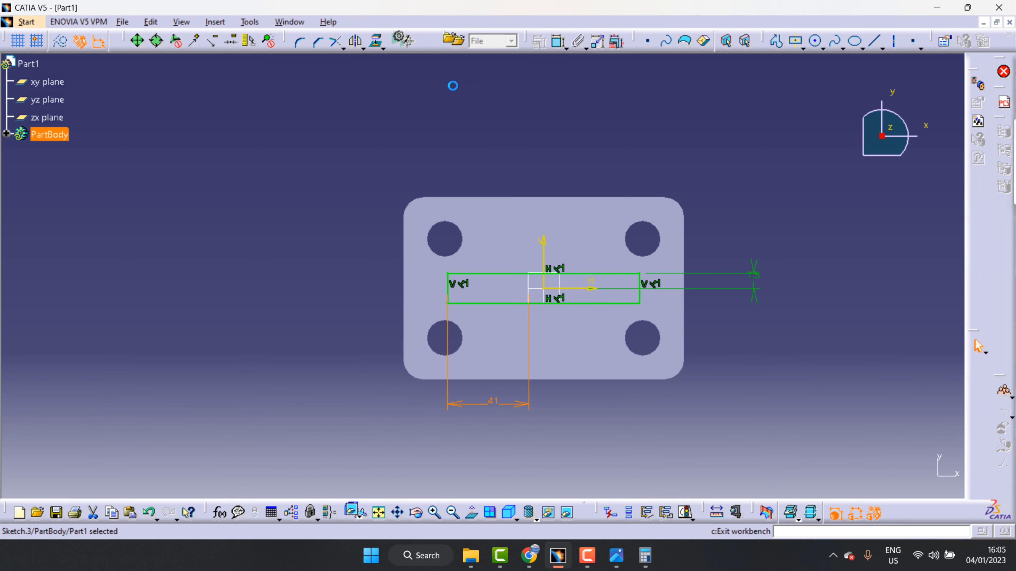
{"action": "left_click", "coordinate": [151, 67]}
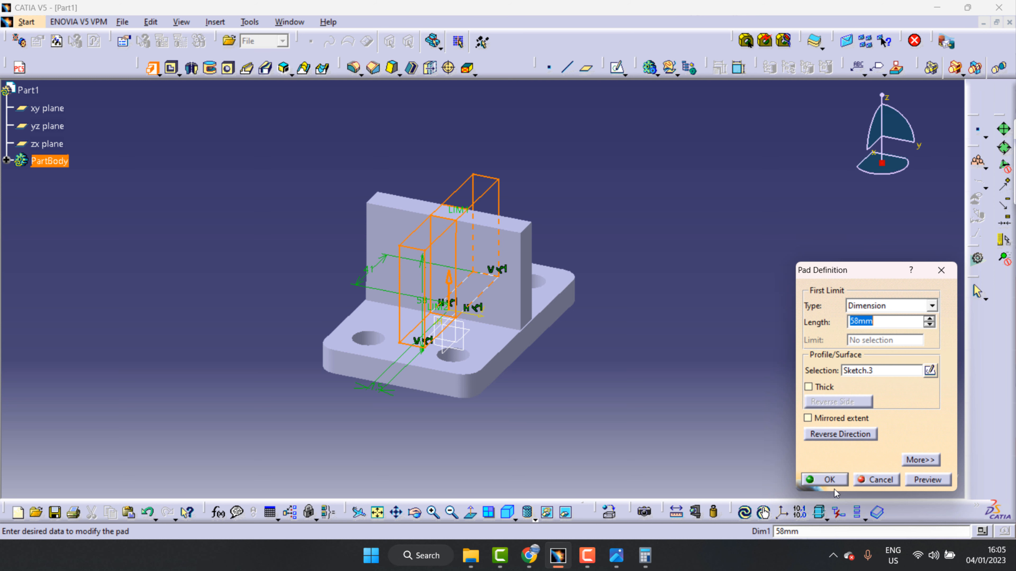
{"action": "left_click", "coordinate": [827, 480]}
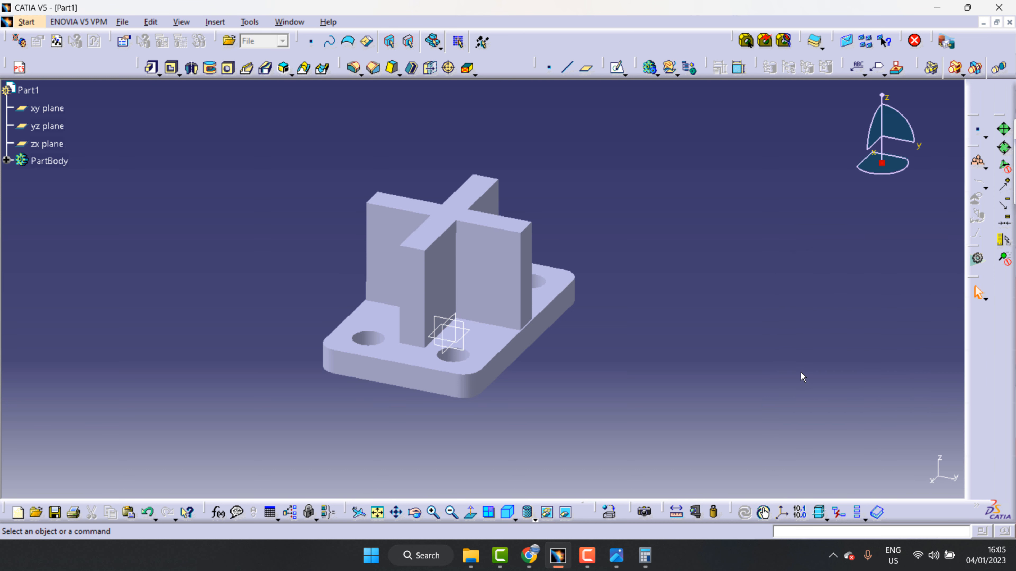
- Check how the cylinder sits on the upright and ribs in the exercise drawing and return to the part
{"action": "left_click", "coordinate": [616, 556]}
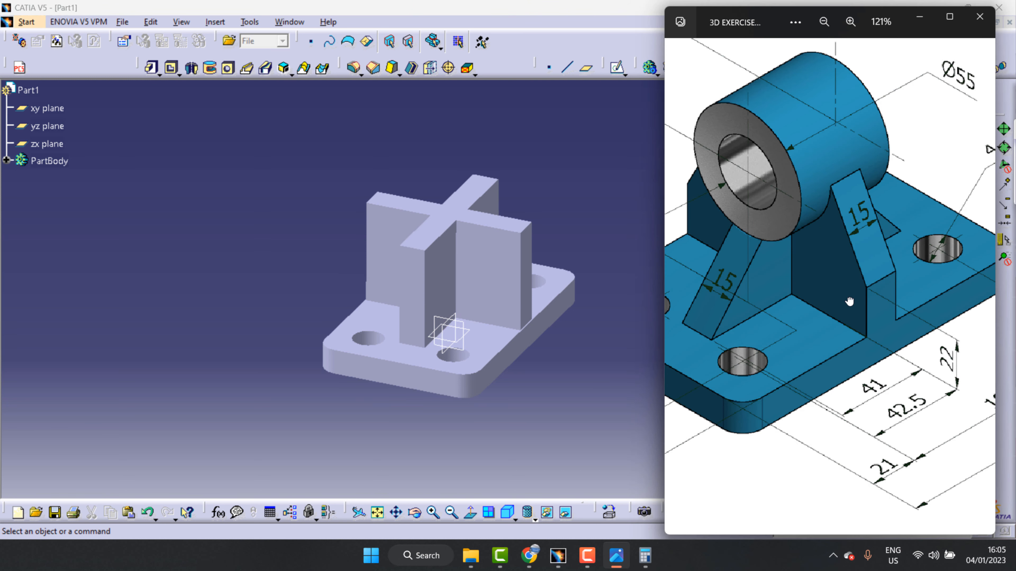
{"action": "left_click_drag", "start_coordinate": [850, 300], "coordinate": [888, 306]}
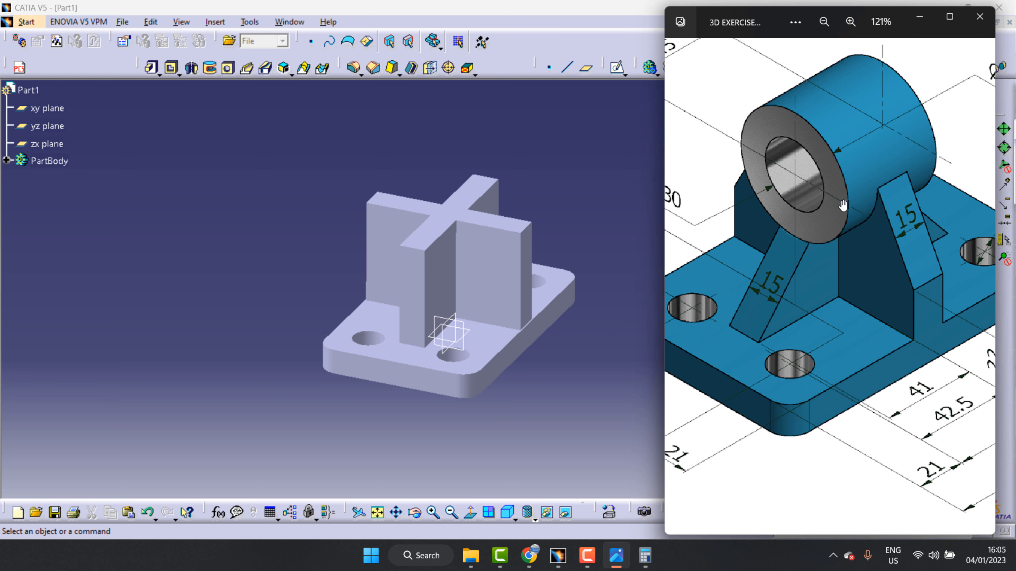
{"action": "left_click", "coordinate": [555, 397]}
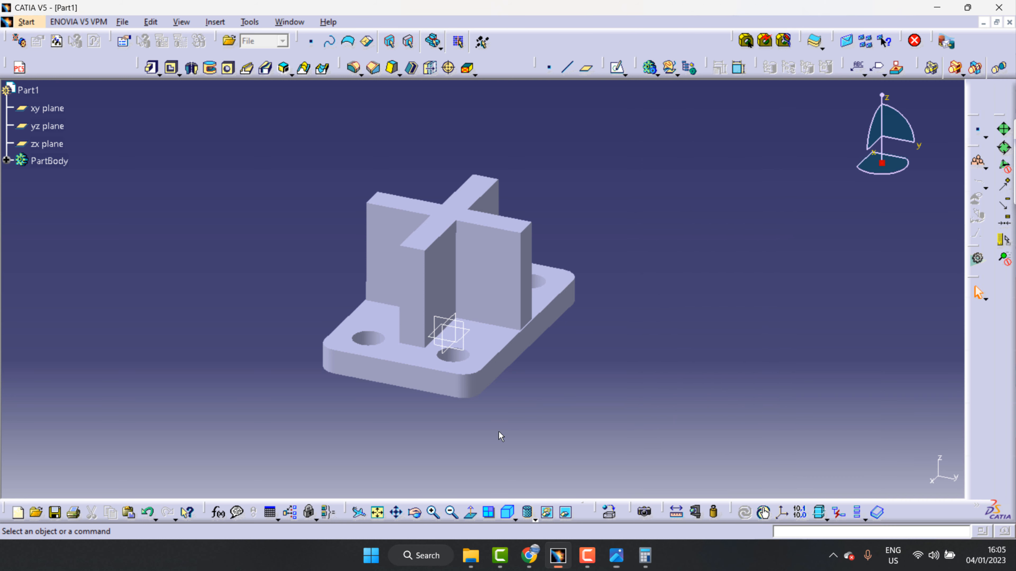
- Open a sketch on the yz plane and draw a circle about 44.6 mm in diameter, centred above the upright on the vertical axis
{"action": "left_click", "coordinate": [418, 513]}
{"action": "left_click_drag", "start_coordinate": [482, 320], "coordinate": [453, 327]}
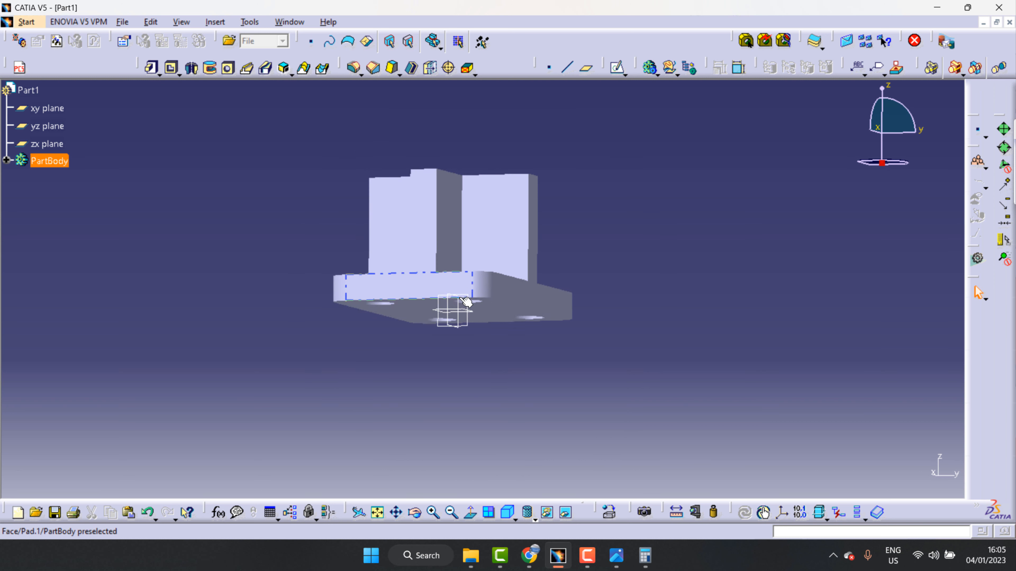
{"action": "left_click", "coordinate": [416, 513]}
{"action": "left_click_drag", "start_coordinate": [456, 409], "coordinate": [431, 456]}
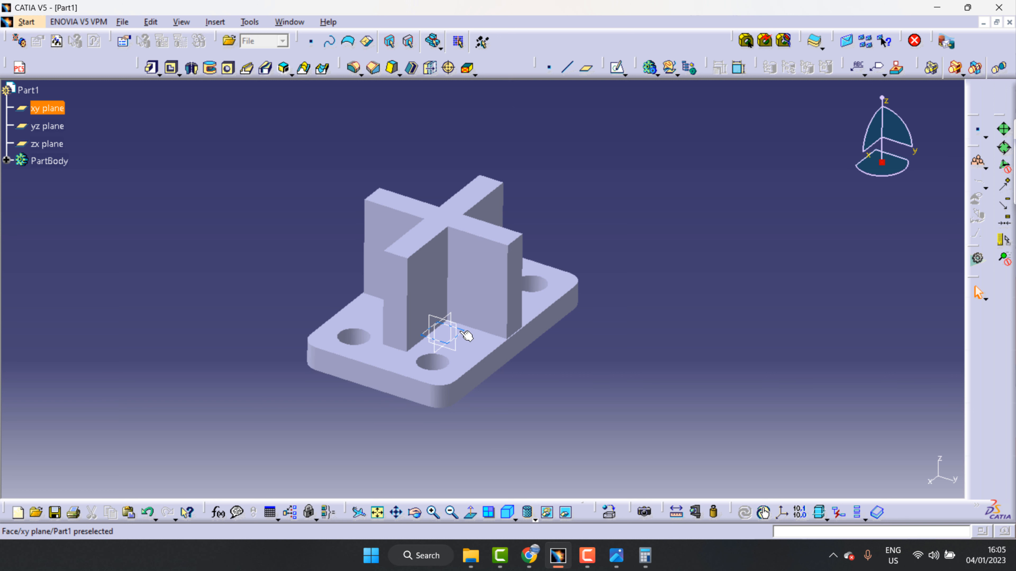
{"action": "left_click", "coordinate": [416, 513]}
{"action": "left_click_drag", "start_coordinate": [404, 388], "coordinate": [423, 396]}
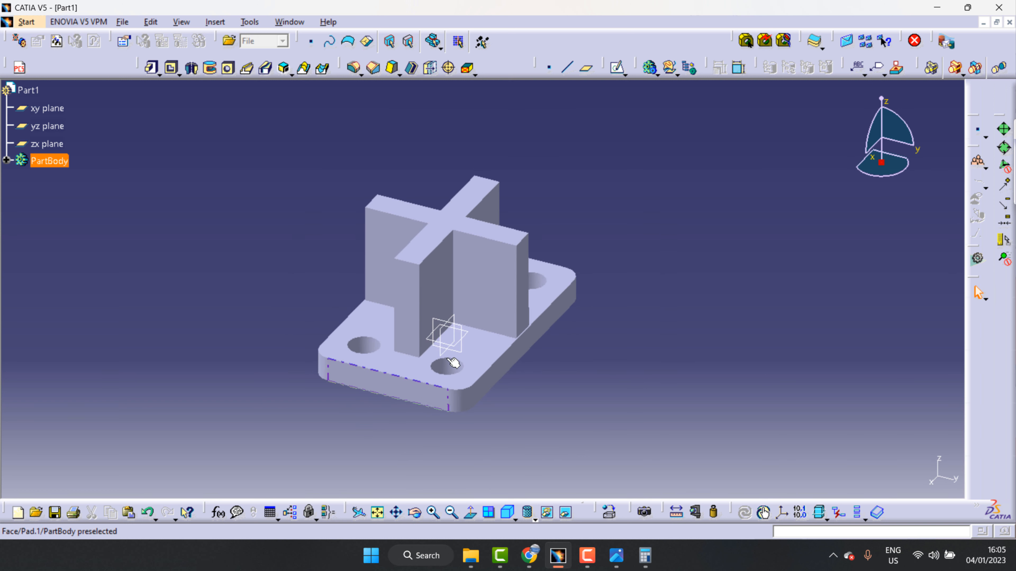
{"action": "left_click", "coordinate": [468, 335]}
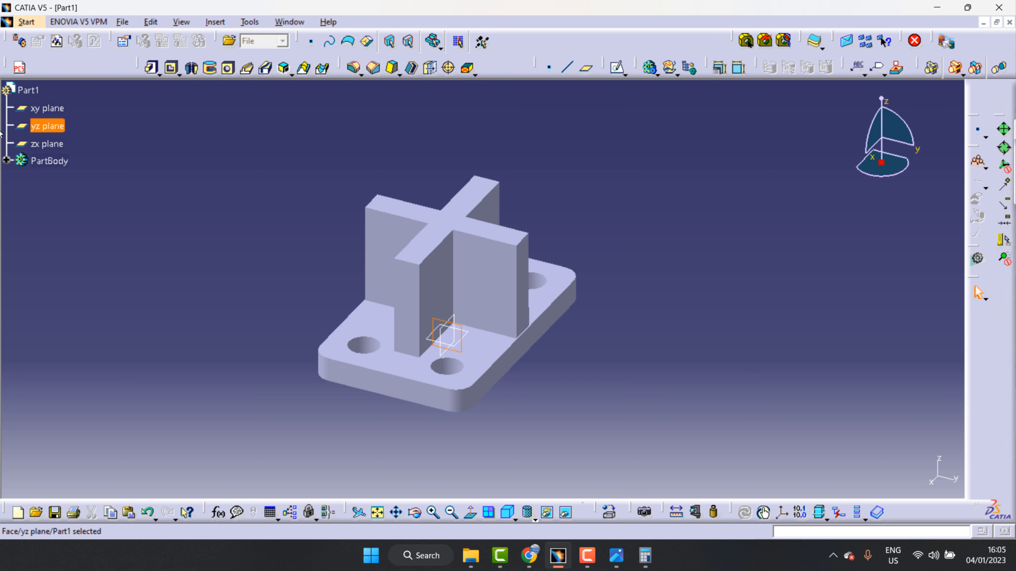
{"action": "left_click", "coordinate": [45, 126]}
{"action": "left_click", "coordinate": [618, 69]}
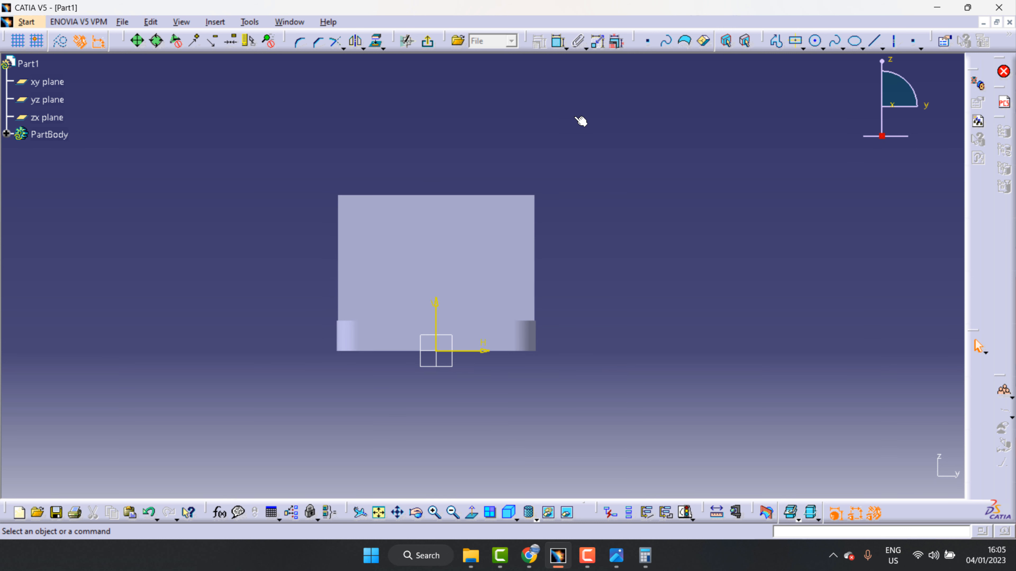
{"action": "left_click", "coordinate": [815, 41]}
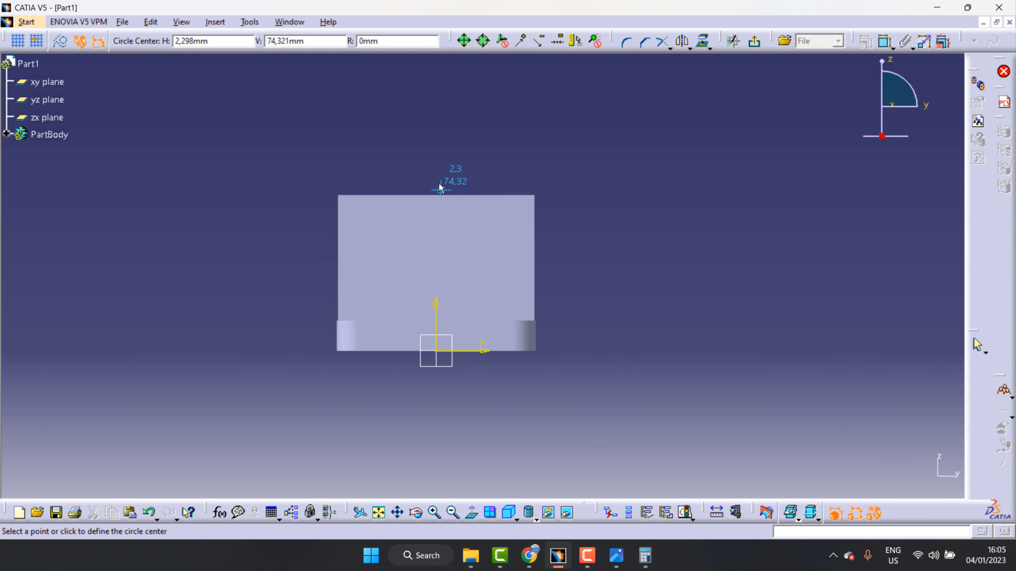
{"action": "left_click", "coordinate": [436, 164]}
{"action": "left_click", "coordinate": [480, 177]}
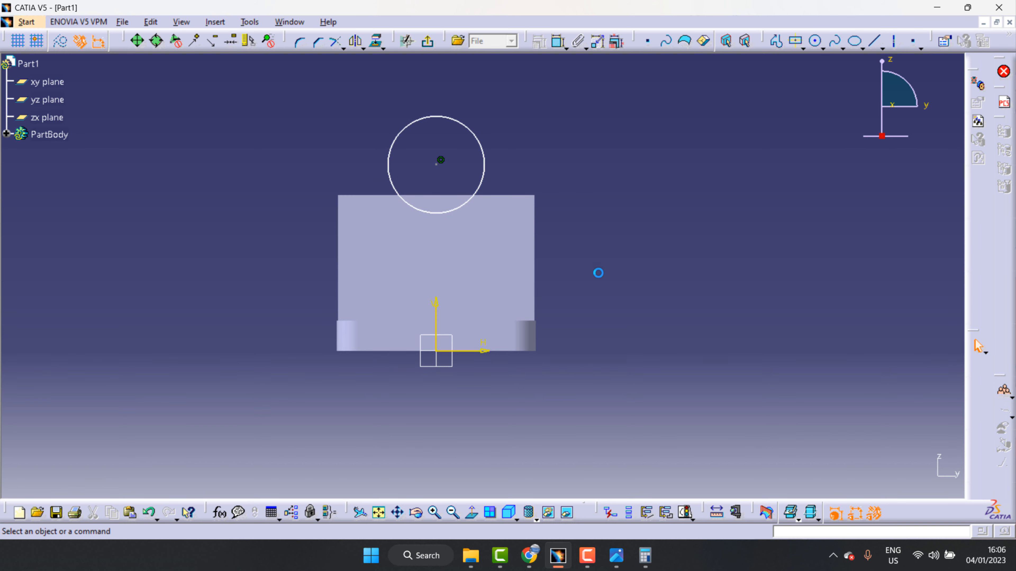
- Check the cylinder's outer diameter in the exercise drawing, then dimension the circle and set its diameter to 55 mm
{"action": "left_click", "coordinate": [616, 555]}
{"action": "mouse_move", "coordinate": [815, 168]}
{"action": "left_mouse_down"}
{"action": "mouse_move", "coordinate": [848, 315]}
{"action": "mouse_move", "coordinate": [884, 316]}
{"action": "left_mouse_up"}
{"action": "mouse_move", "coordinate": [832, 297]}
{"action": "left_mouse_down"}
{"action": "mouse_move", "coordinate": [845, 290]}
{"action": "mouse_move", "coordinate": [697, 289]}
{"action": "left_mouse_up"}
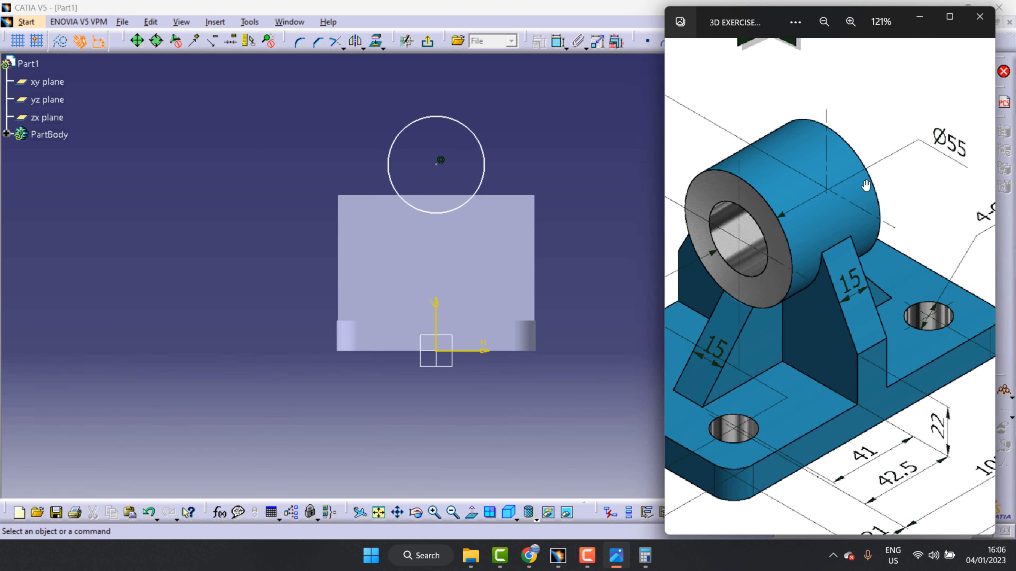
{"action": "left_click", "coordinate": [601, 128]}
{"action": "left_click", "coordinate": [558, 42]}
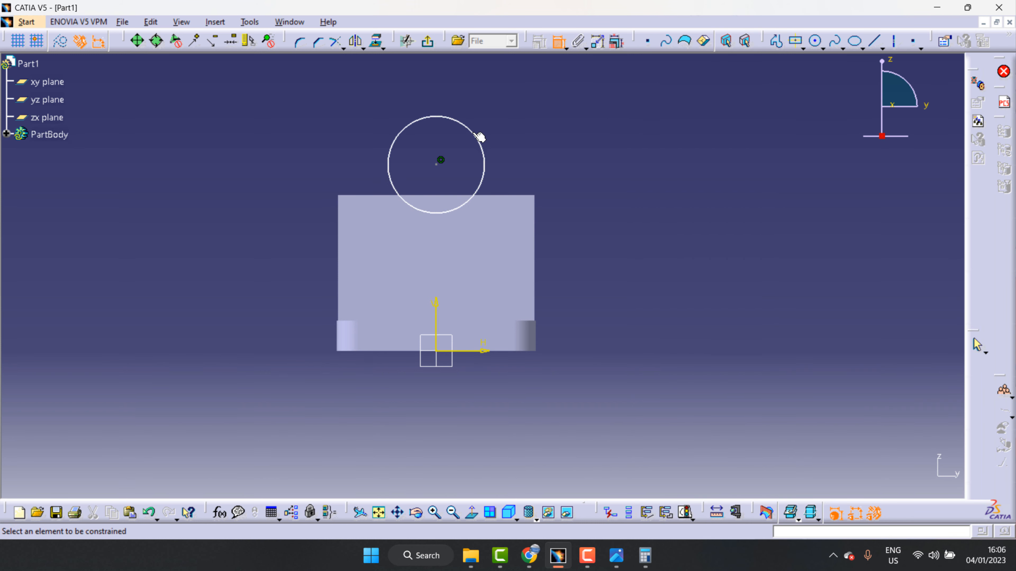
{"action": "left_click", "coordinate": [480, 138]}
{"action": "left_click", "coordinate": [544, 114]}
{"action": "double_click", "coordinate": [544, 116]}
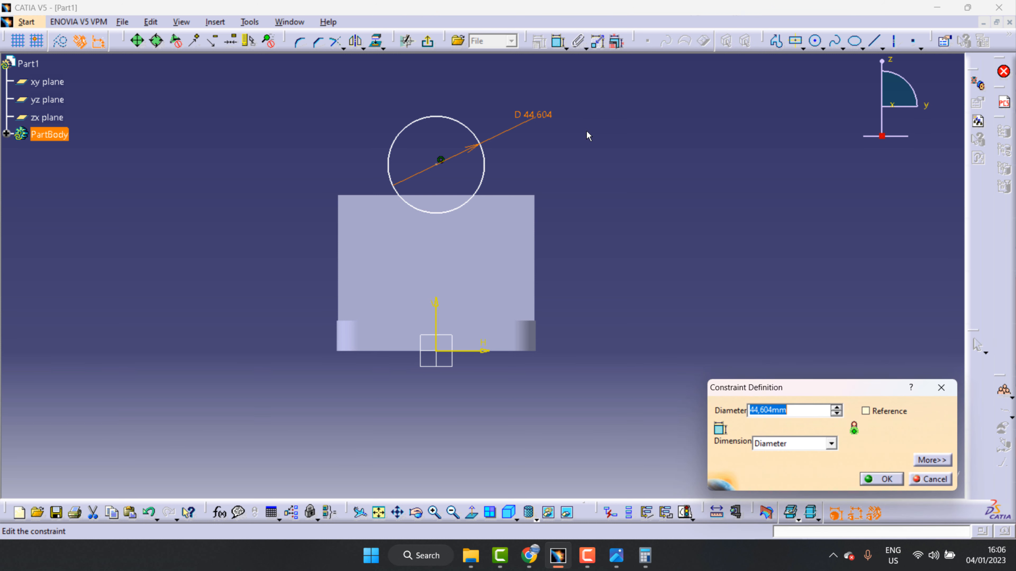
{"action": "type", "text": "55"}
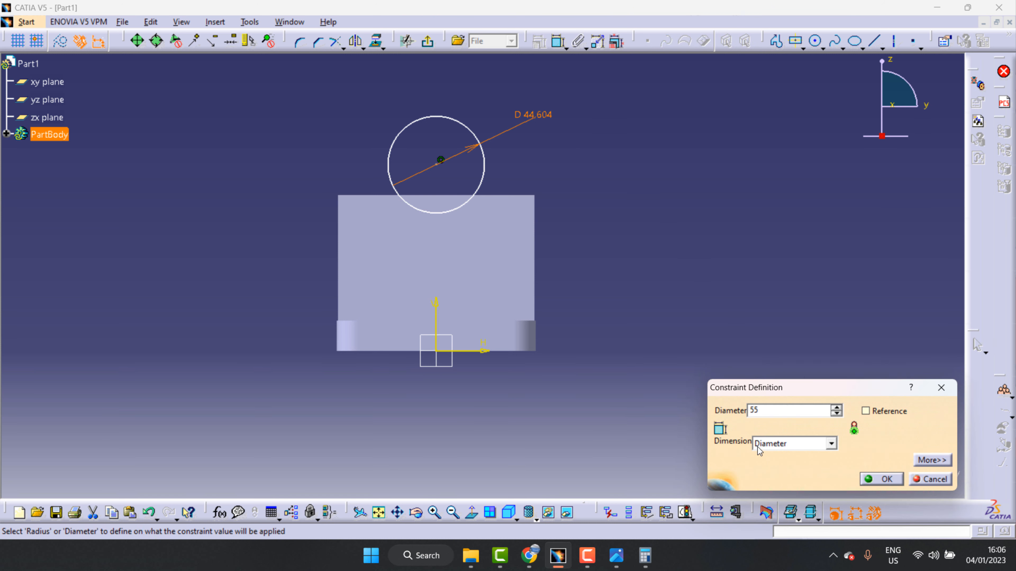
{"action": "left_click", "coordinate": [886, 479]}
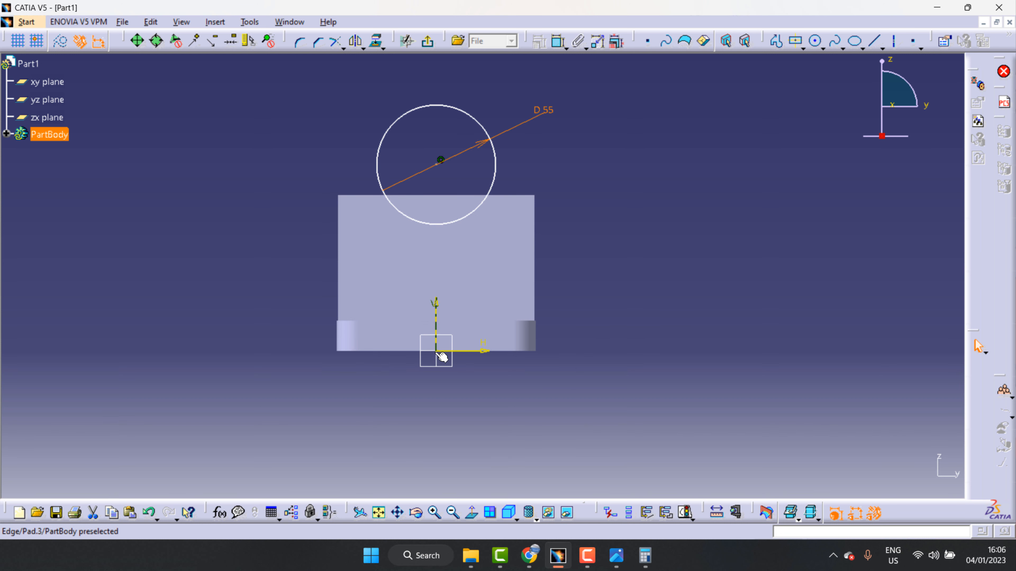
- Look up the upright's height and the base plate's thickness in the drawing, add 58 and 14 in Calculator and return to the sketch
{"action": "left_click", "coordinate": [616, 555]}
{"action": "mouse_move", "coordinate": [799, 319]}
{"action": "left_mouse_down"}
{"action": "mouse_move", "coordinate": [866, 295]}
{"action": "mouse_move", "coordinate": [939, 200]}
{"action": "left_mouse_up"}
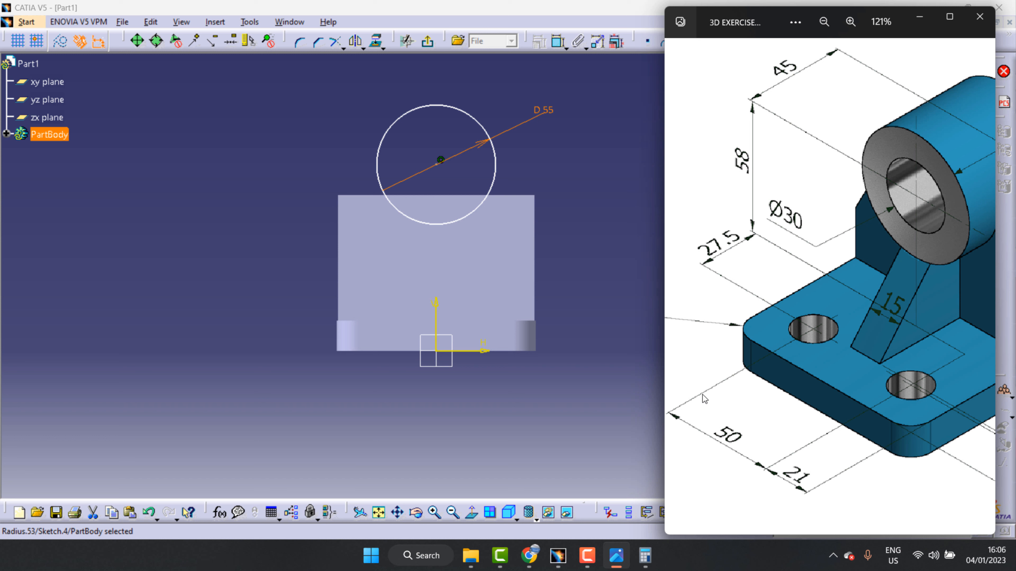
{"action": "left_click", "coordinate": [645, 555]}
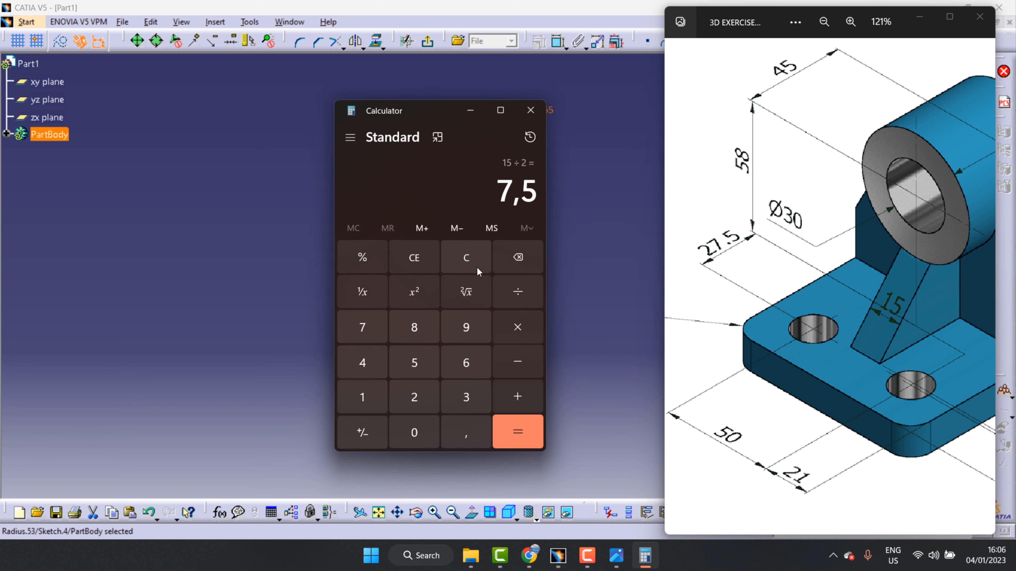
{"action": "left_click", "coordinate": [472, 262]}
{"action": "left_click", "coordinate": [414, 352]}
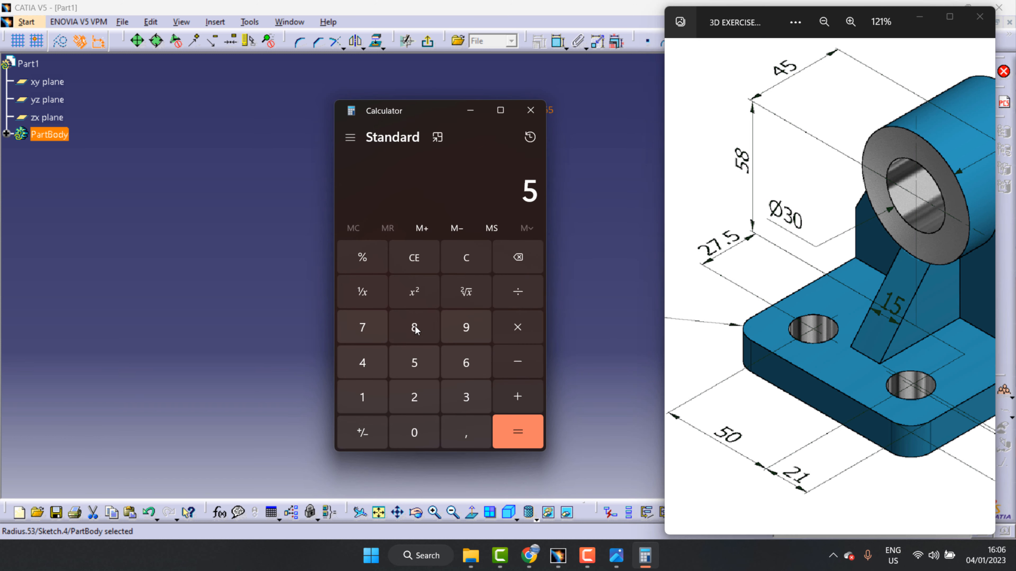
{"action": "left_click", "coordinate": [418, 327]}
{"action": "left_click", "coordinate": [517, 397]}
{"action": "left_click_drag", "start_coordinate": [752, 275], "coordinate": [692, 271]}
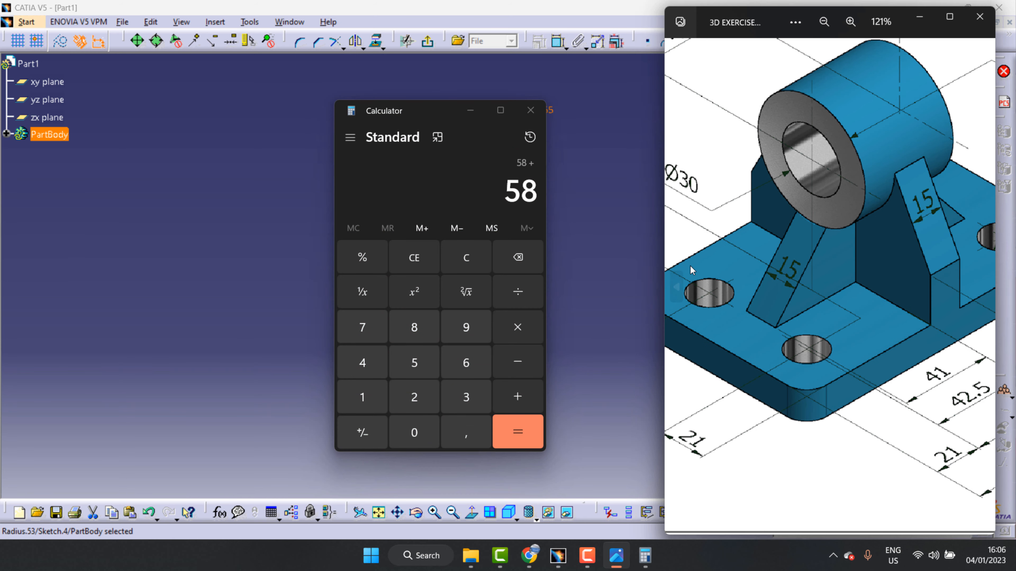
{"action": "left_click_drag", "start_coordinate": [819, 306], "coordinate": [705, 303]}
{"action": "left_click_drag", "start_coordinate": [831, 270], "coordinate": [699, 294]}
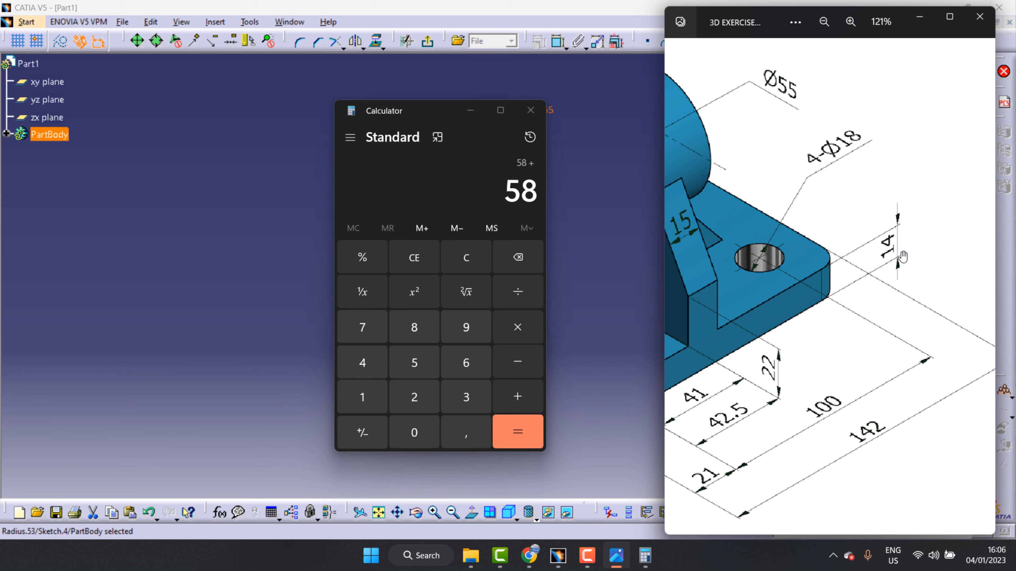
{"action": "left_click", "coordinate": [363, 398]}
{"action": "left_click", "coordinate": [367, 367]}
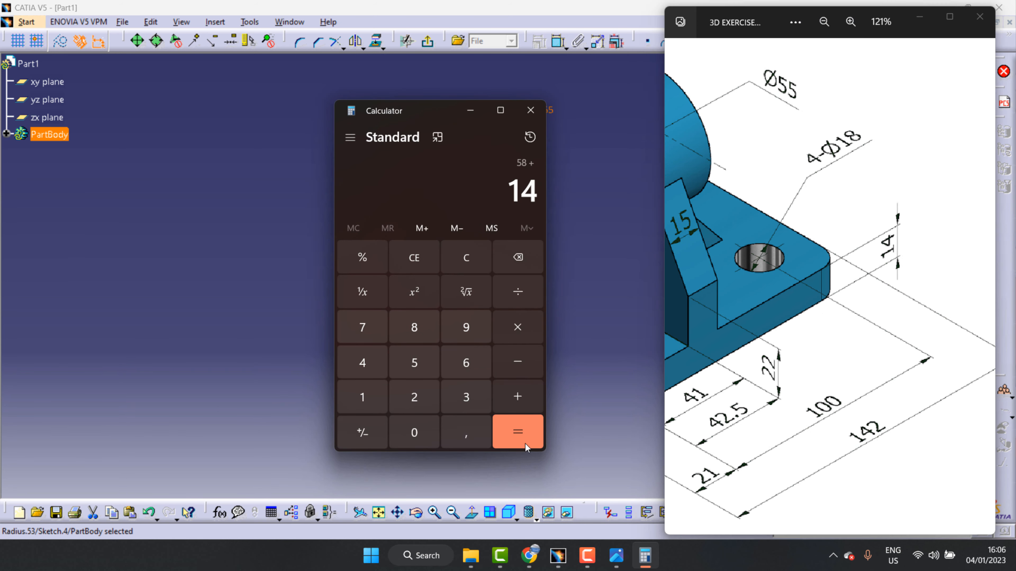
{"action": "left_click", "coordinate": [527, 442]}
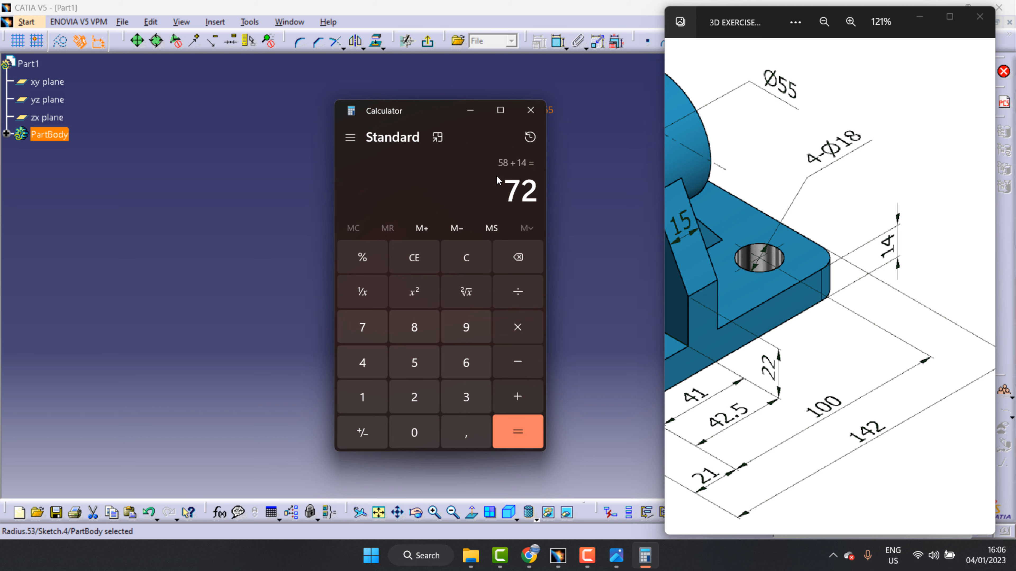
{"action": "left_click", "coordinate": [299, 171]}
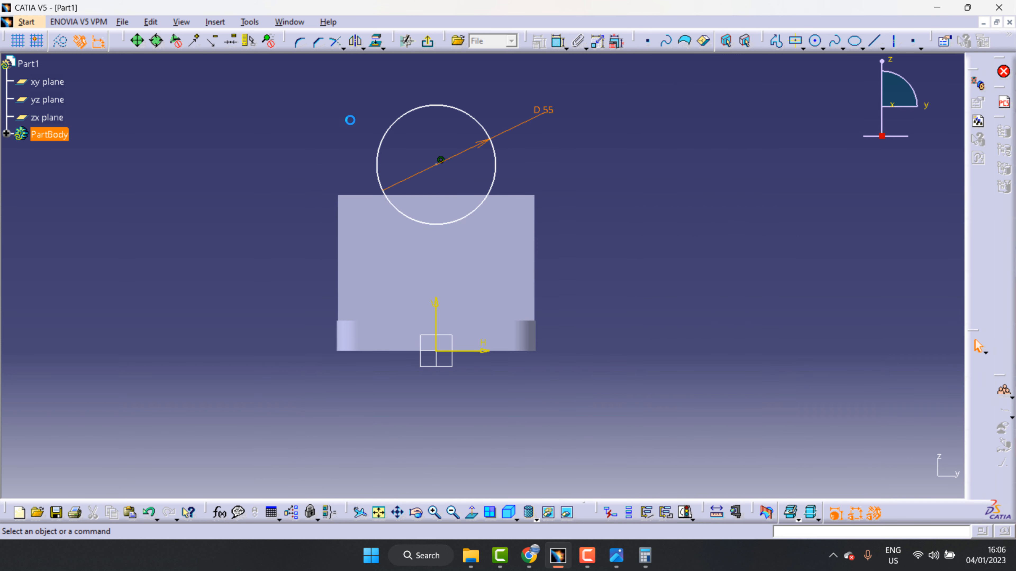
- Dimension the circle's centre to the horizontal axis, set the distance to 72 mm and exit the sketch
{"action": "left_click", "coordinate": [558, 41]}
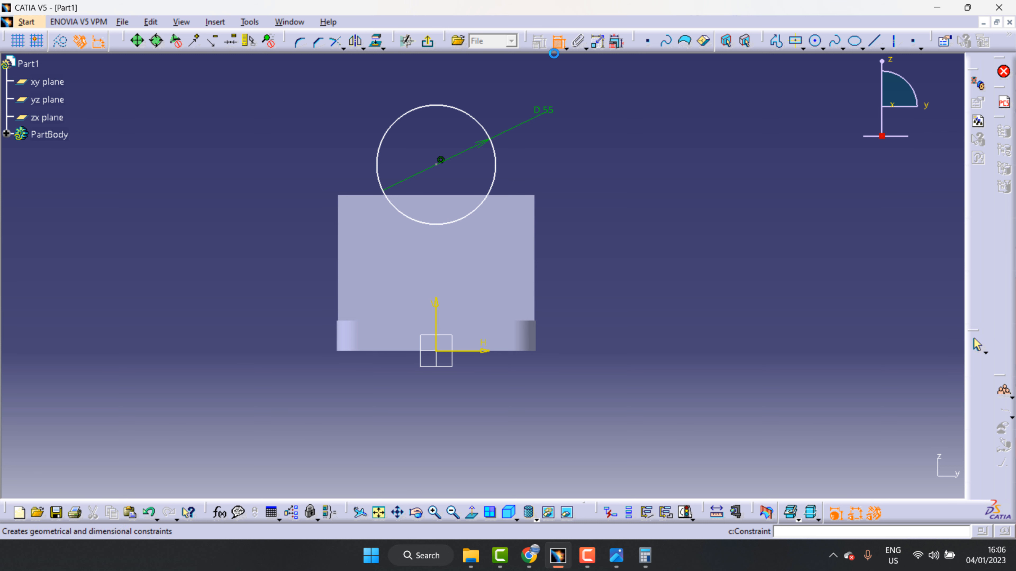
{"action": "left_click", "coordinate": [437, 164]}
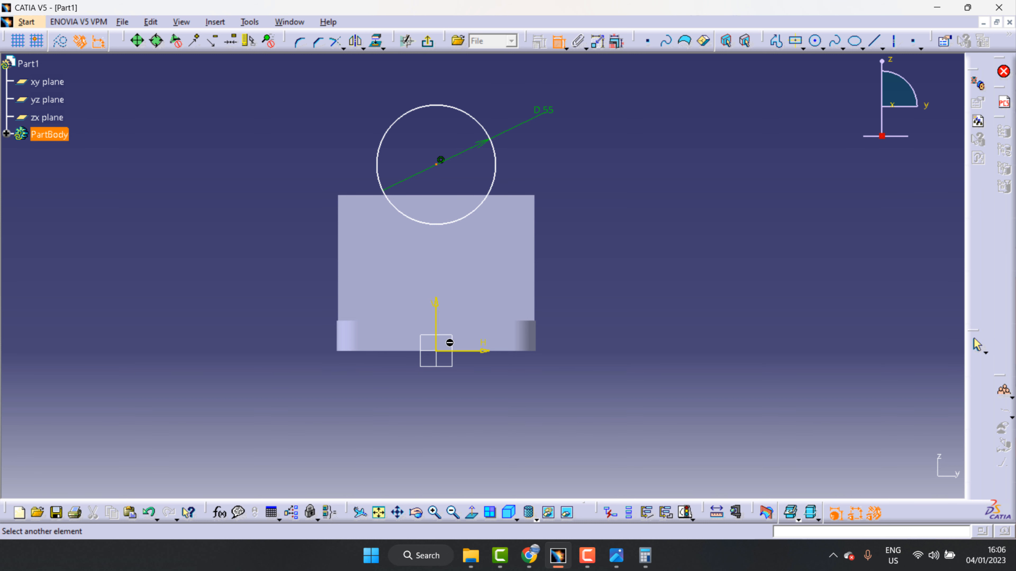
{"action": "left_click", "coordinate": [483, 352]}
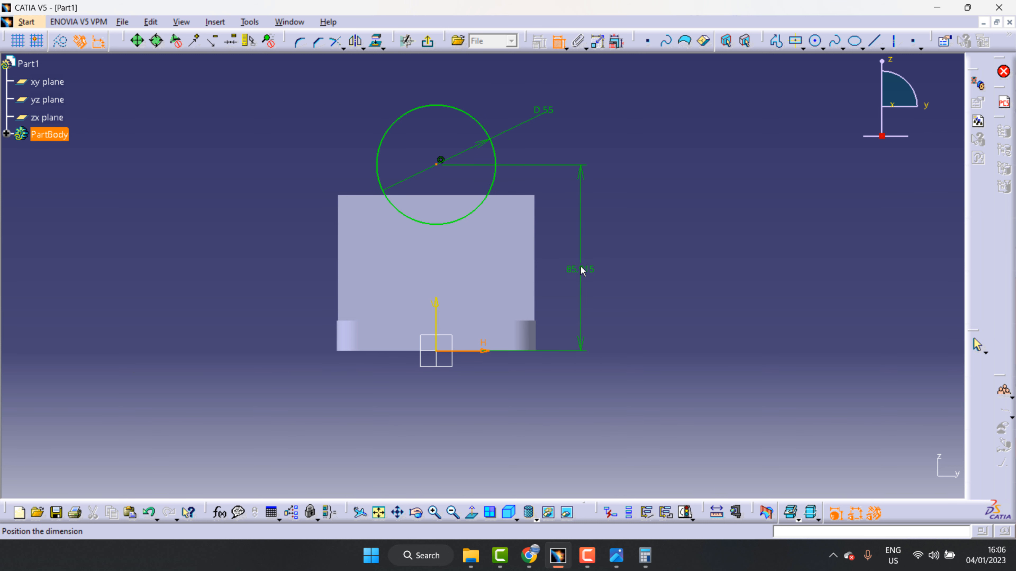
{"action": "double_click", "coordinate": [591, 267]}
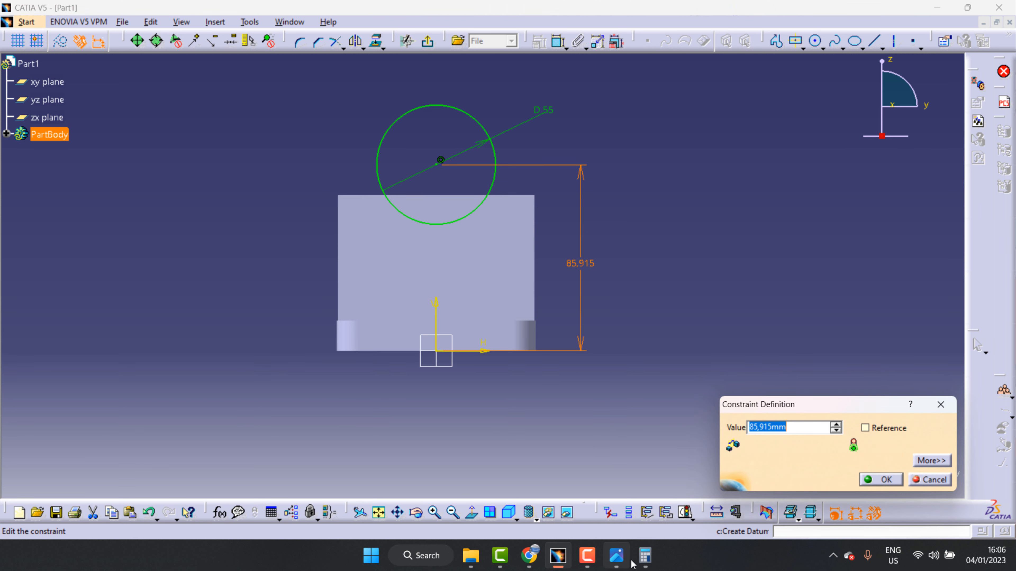
{"action": "left_click", "coordinate": [640, 559]}
{"action": "left_click_drag", "start_coordinate": [799, 429], "coordinate": [756, 429]}
{"action": "type", "text": "72"}
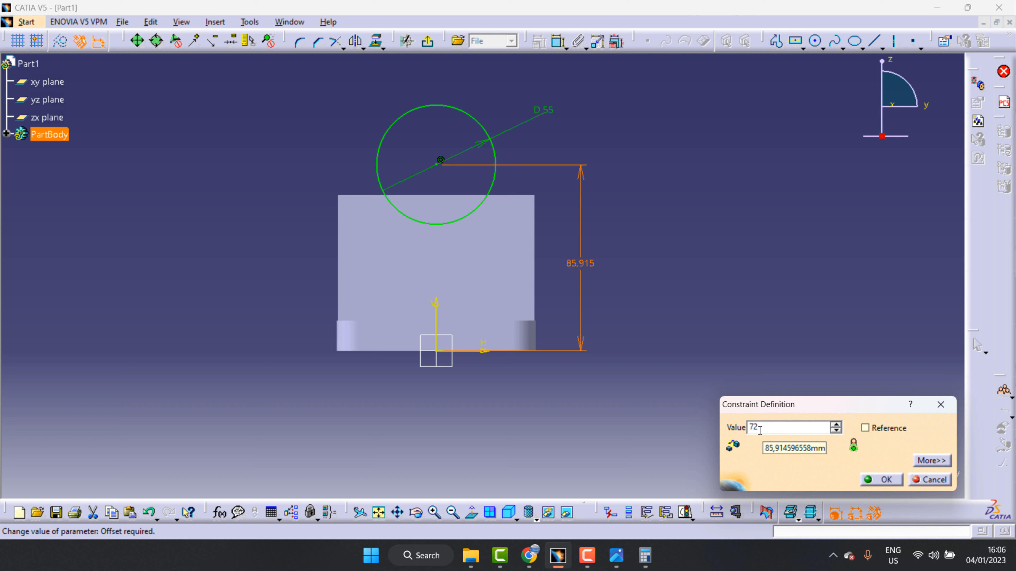
{"action": "left_click", "coordinate": [883, 480]}
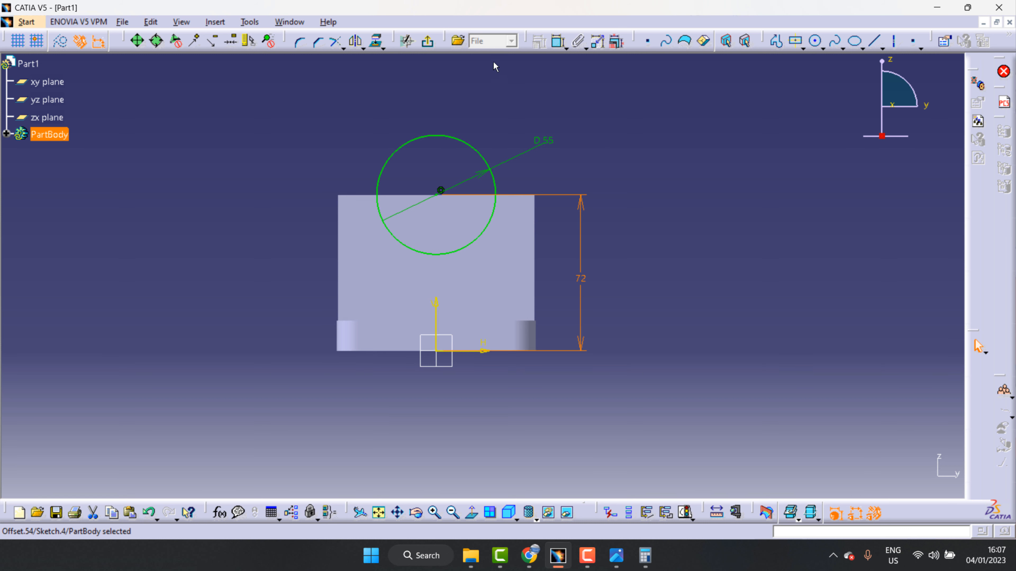
{"action": "left_click", "coordinate": [427, 41]}
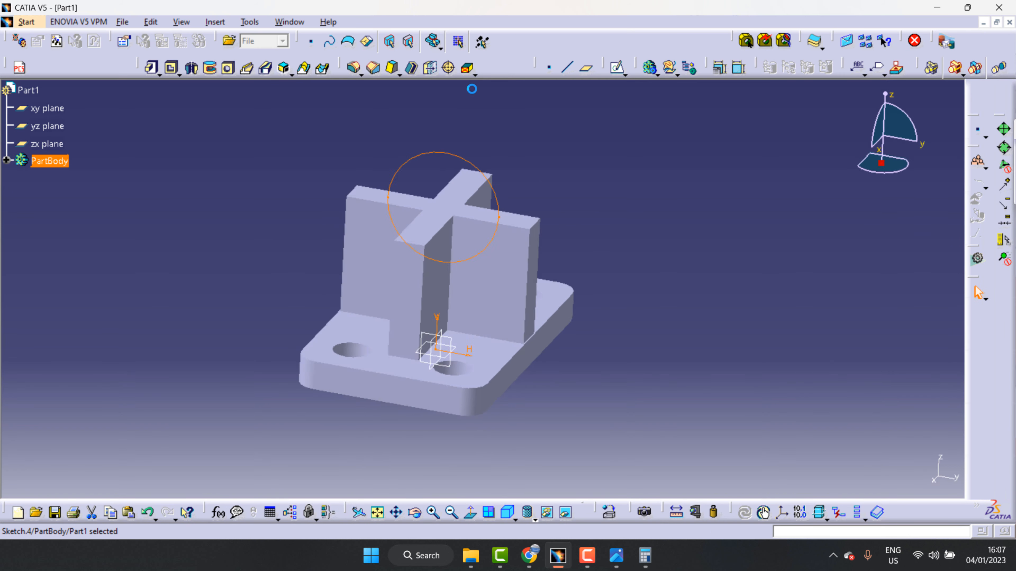
- Start a pad from the circle sketch with mirrored extent and look up the cylinder's length in the exercise drawing
{"action": "mouse_move", "coordinate": [629, 558]}
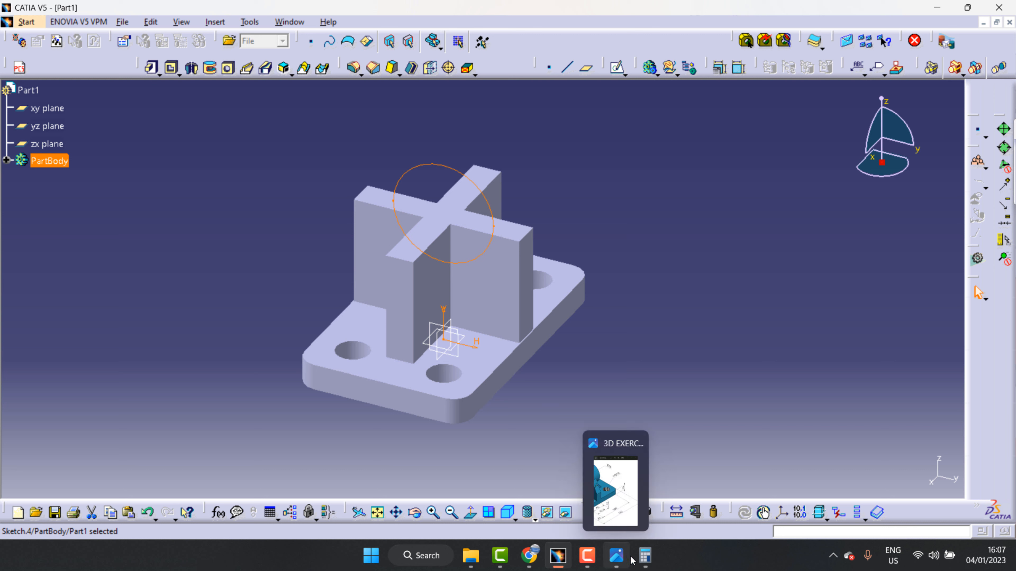
{"action": "left_click", "coordinate": [151, 68]}
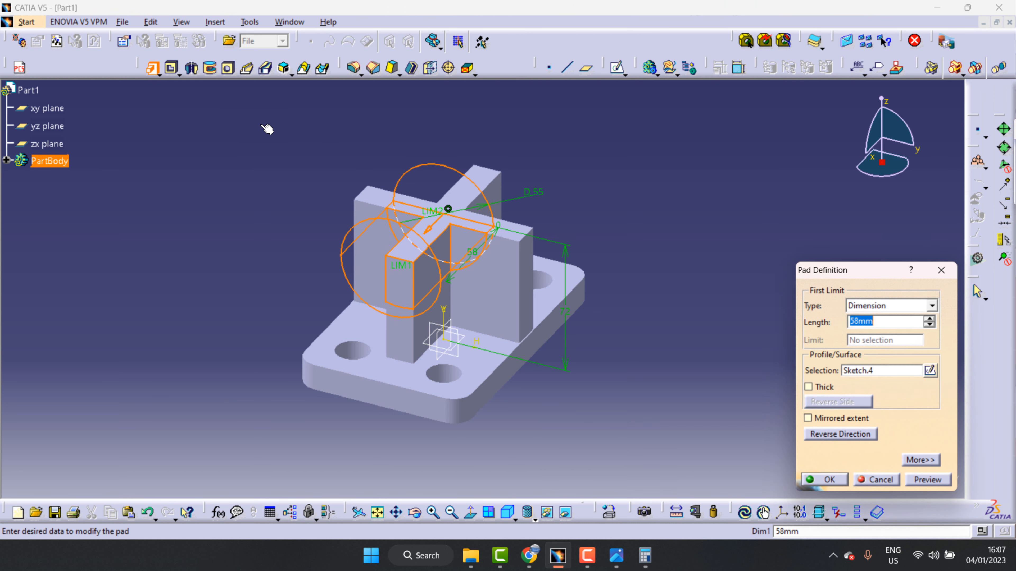
{"action": "left_click", "coordinate": [808, 419]}
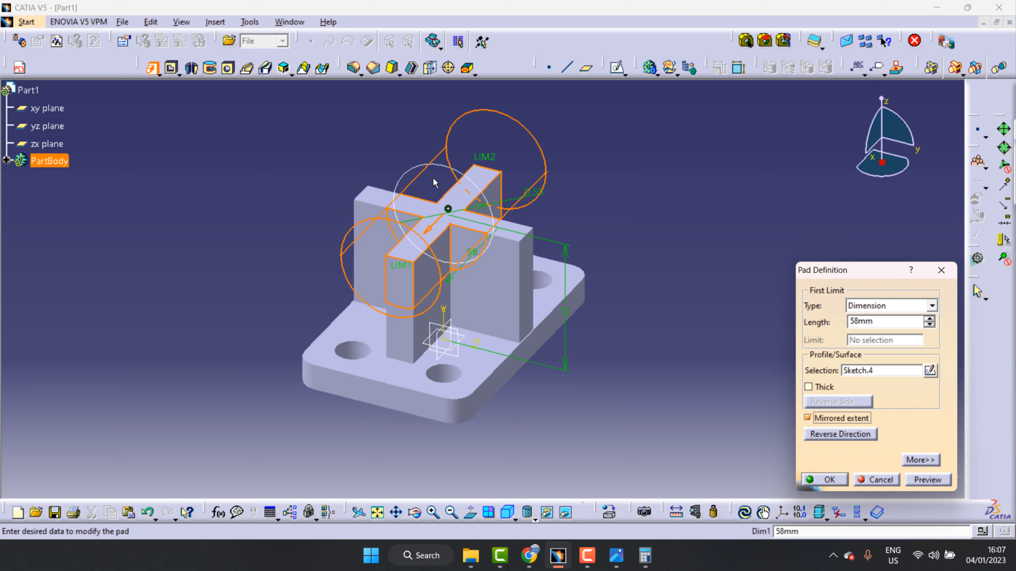
{"action": "left_click", "coordinate": [616, 555]}
{"action": "scroll", "coordinate": [822, 308], "scroll_direction": "up", "scroll_amount": 3}
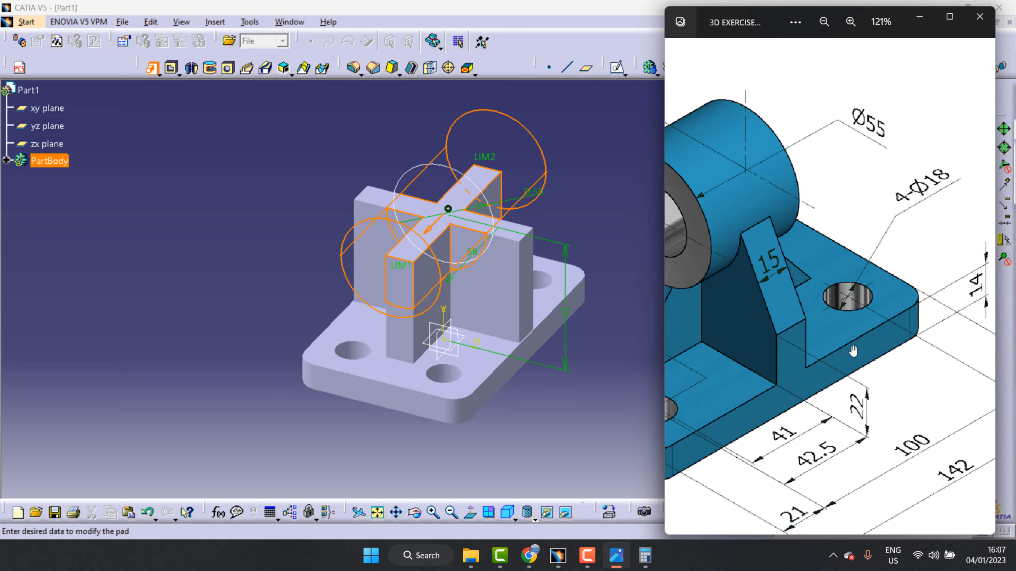
{"action": "left_click_drag", "start_coordinate": [822, 307], "coordinate": [865, 340]}
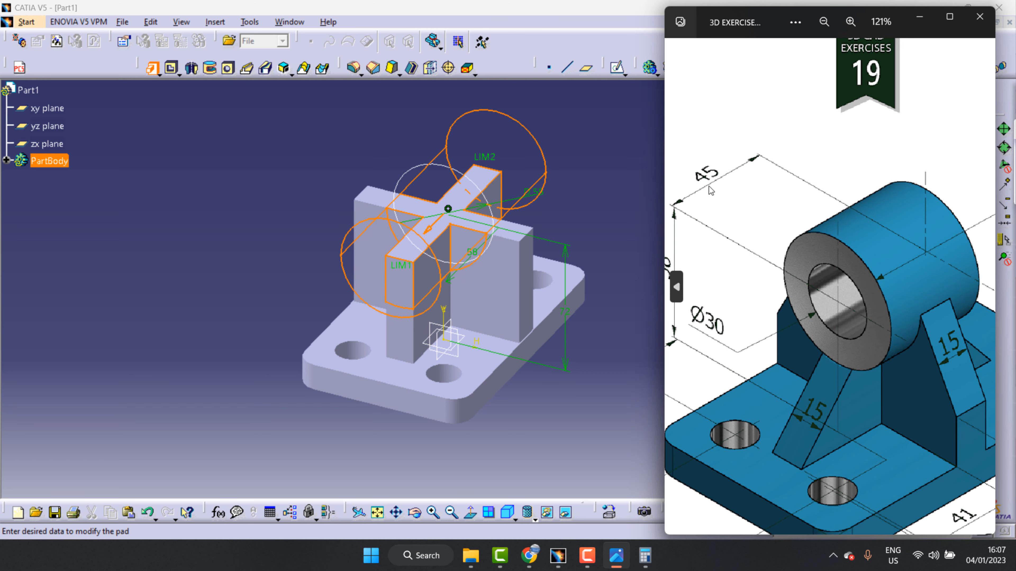
{"action": "left_click", "coordinate": [606, 143]}
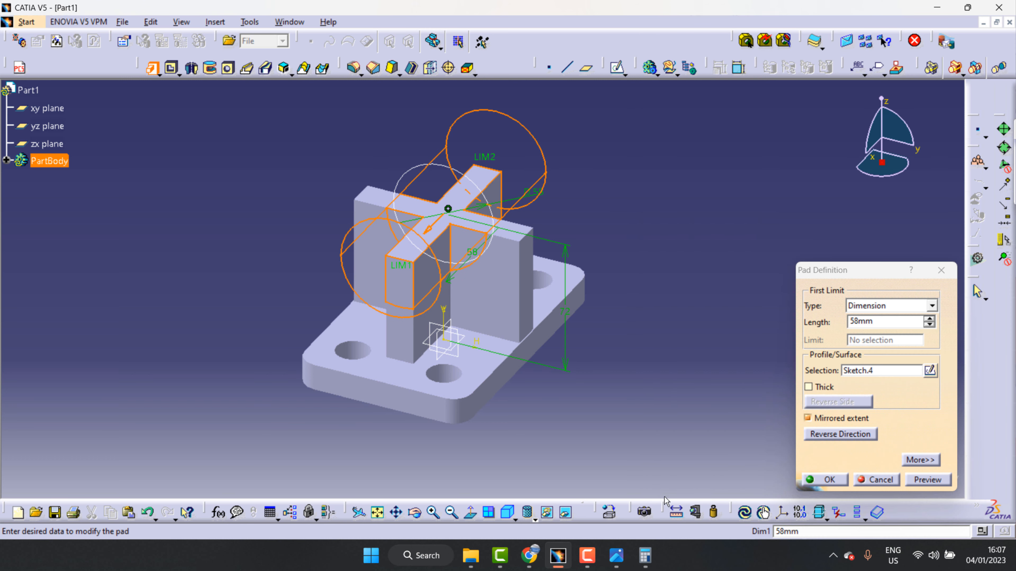
- Halve the cylinder's 45 mm length in Calculator and return to the pad definition
{"action": "left_click", "coordinate": [645, 556]}
{"action": "left_click", "coordinate": [466, 258]}
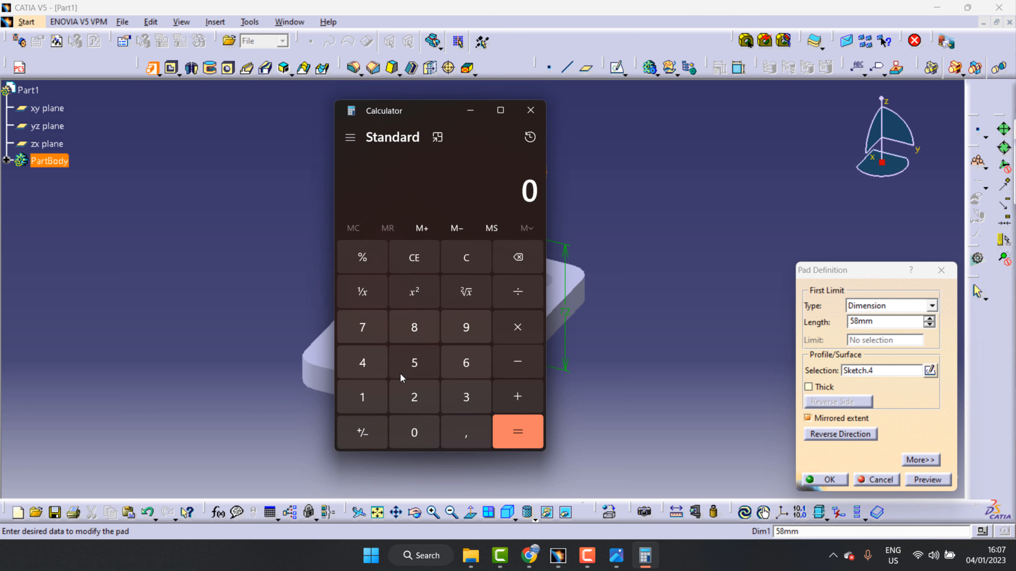
{"action": "left_click", "coordinate": [363, 363]}
{"action": "left_click", "coordinate": [414, 362]}
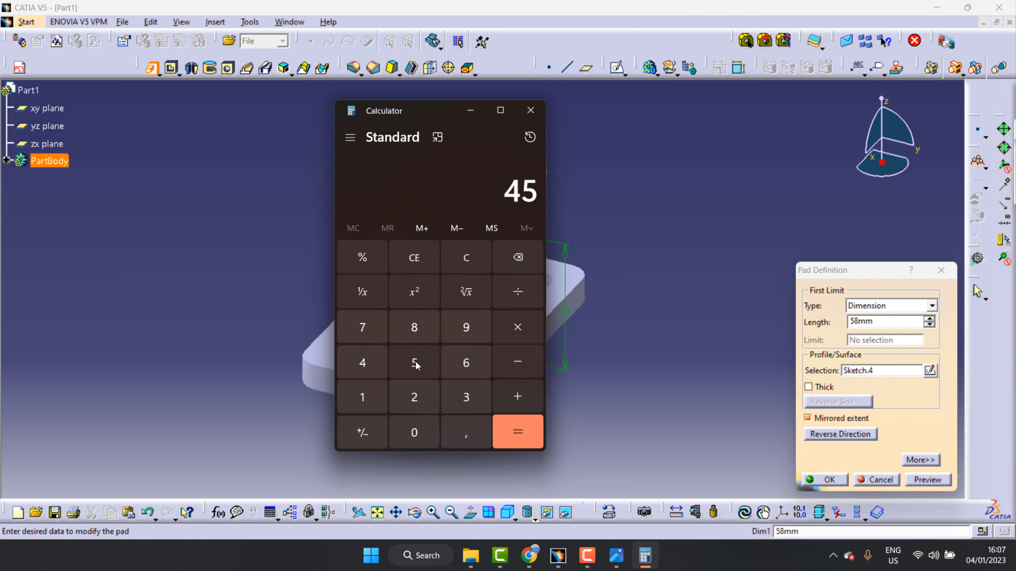
{"action": "left_click", "coordinate": [518, 325]}
{"action": "left_click", "coordinate": [520, 294]}
{"action": "left_click", "coordinate": [416, 399]}
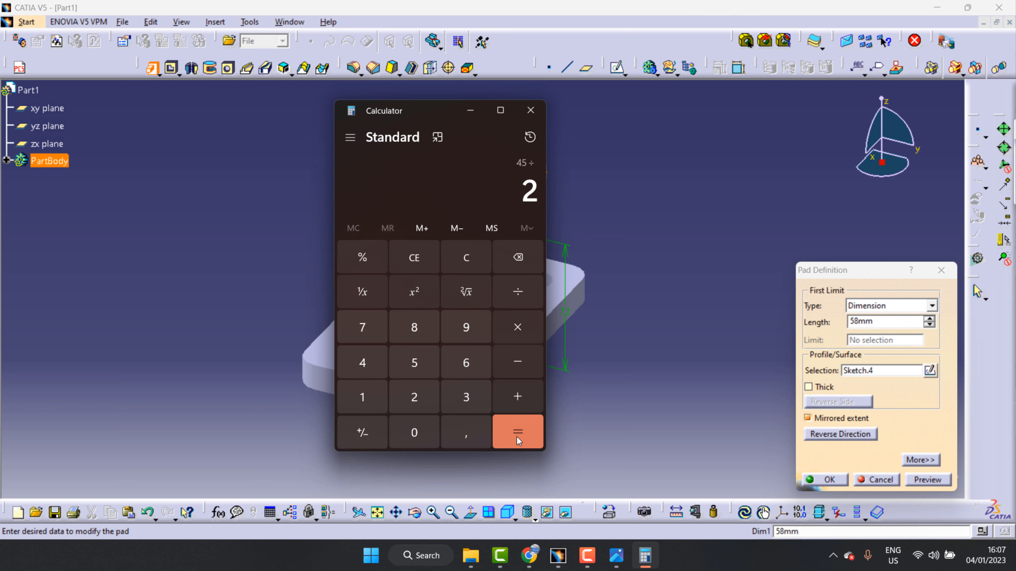
{"action": "left_click", "coordinate": [517, 432]}
{"action": "left_click", "coordinate": [469, 110]}
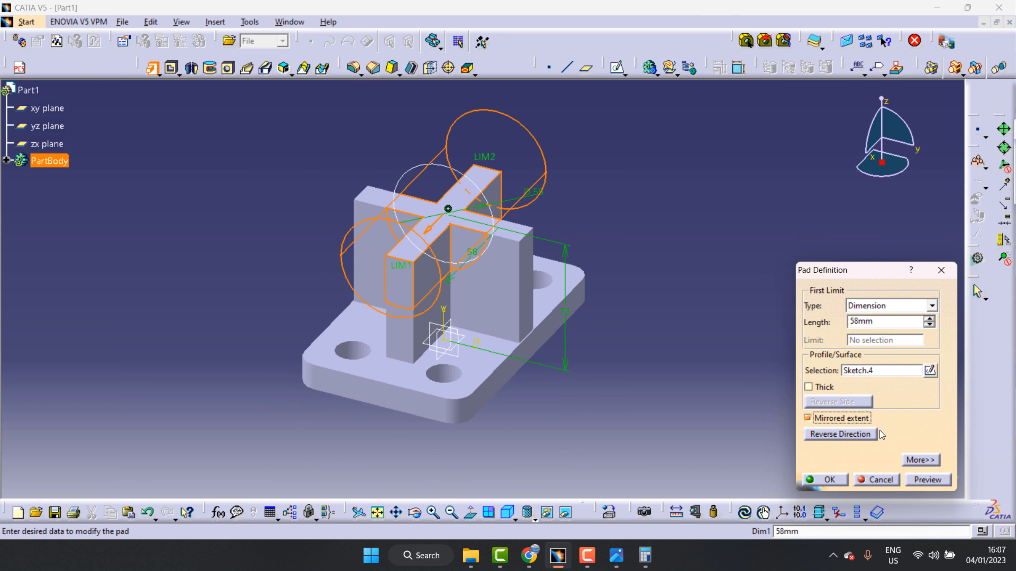
- Set the mirrored pad's length to 22.5 mm and create the cylinder
{"action": "double_click", "coordinate": [873, 322]}
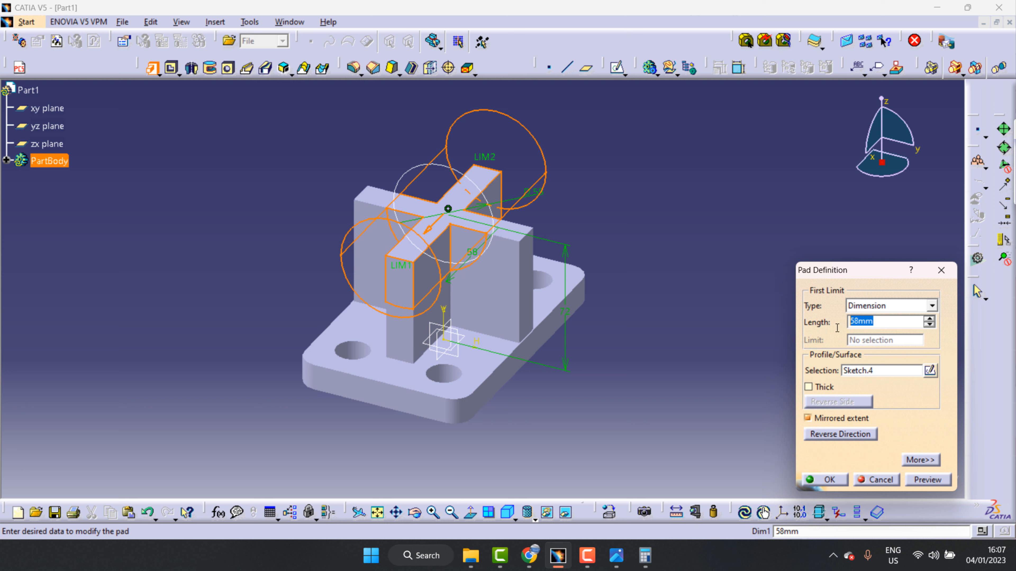
{"action": "type", "text": "22.5"}
{"action": "left_click", "coordinate": [887, 302]}
{"action": "left_click", "coordinate": [694, 210]}
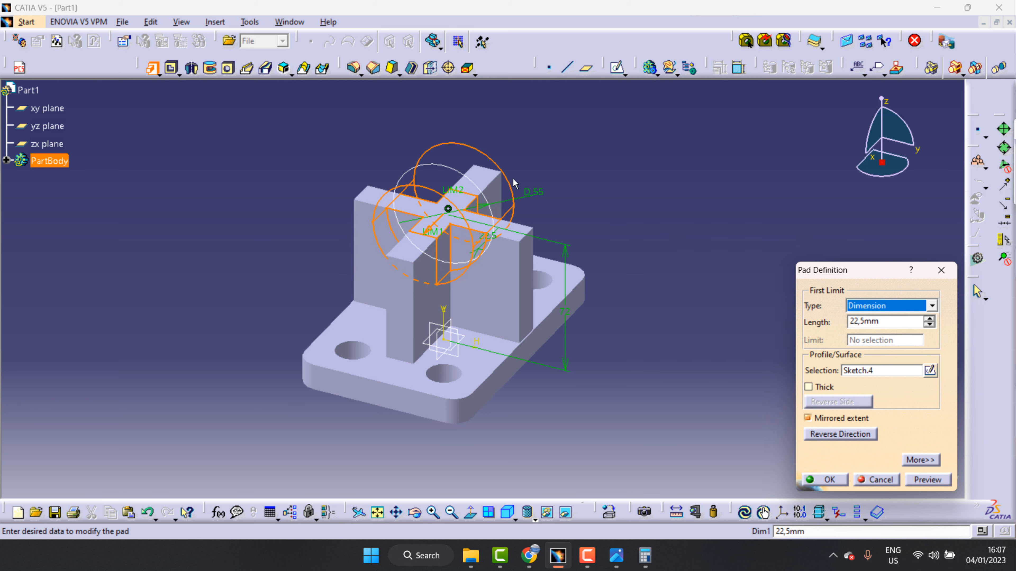
{"action": "left_click", "coordinate": [417, 515]}
{"action": "left_click_drag", "start_coordinate": [427, 326], "coordinate": [462, 203]}
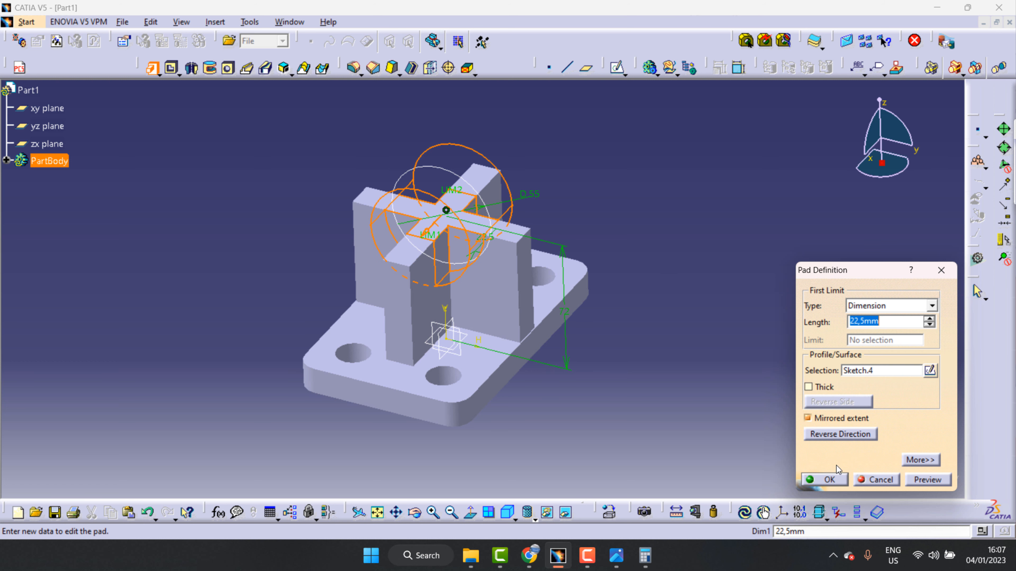
{"action": "left_click", "coordinate": [827, 479]}
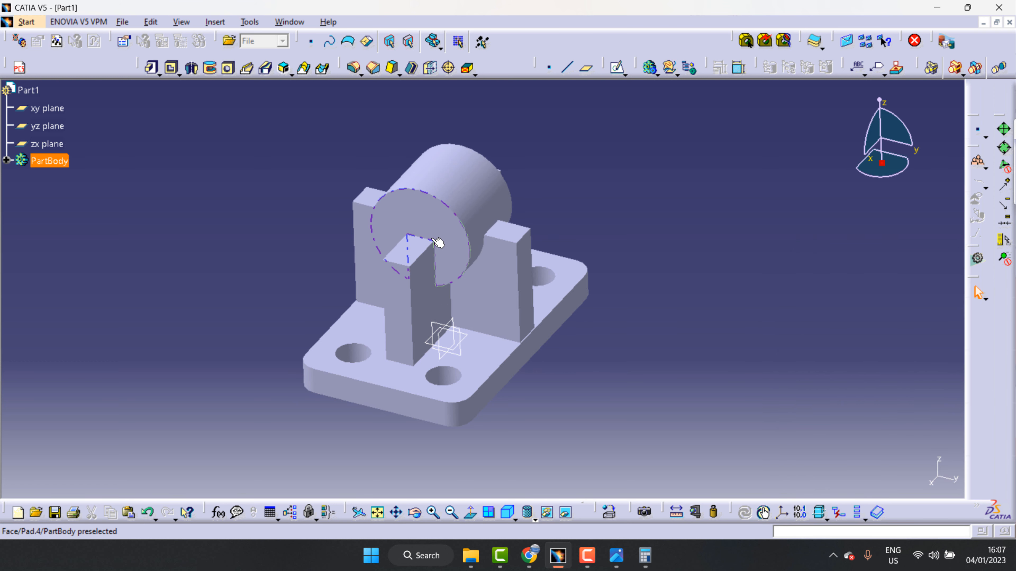
- Examine the sloped shape of the ribs under the cylinder in the exercise drawing and return to the part
{"action": "left_click", "coordinate": [621, 561]}
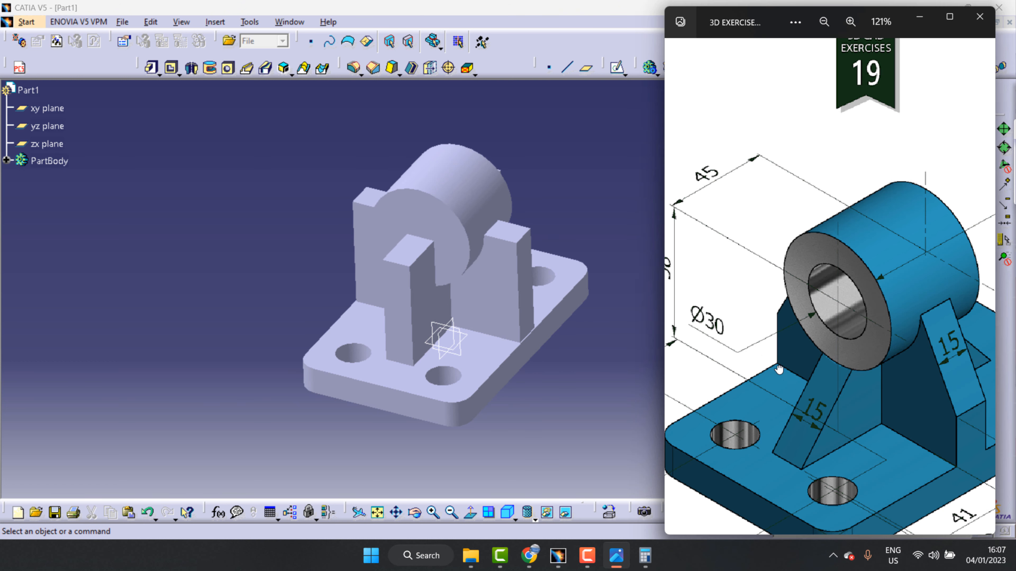
{"action": "left_click_drag", "start_coordinate": [778, 369], "coordinate": [741, 343]}
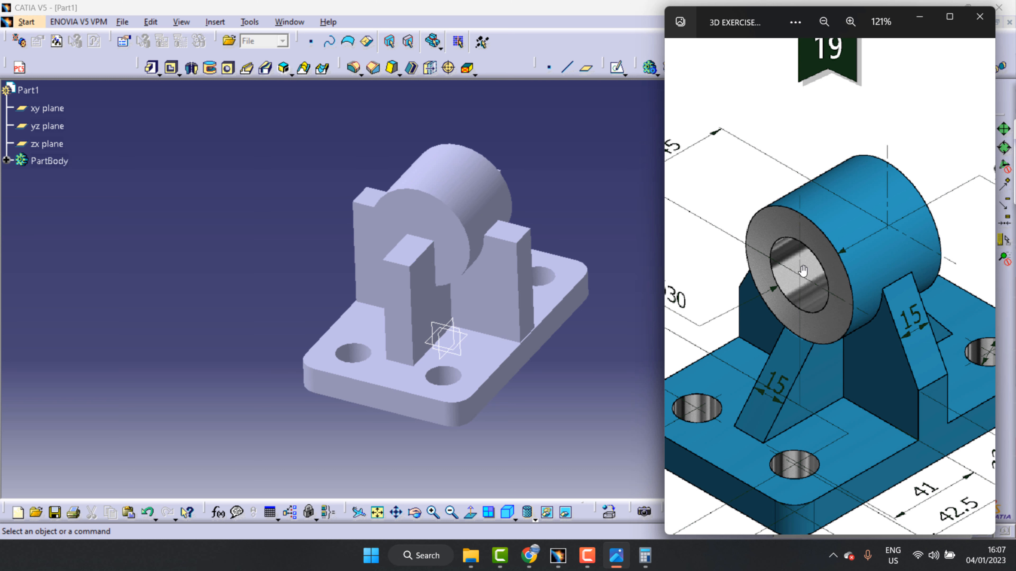
{"action": "scroll", "coordinate": [785, 342], "scroll_direction": "up", "scroll_amount": 3}
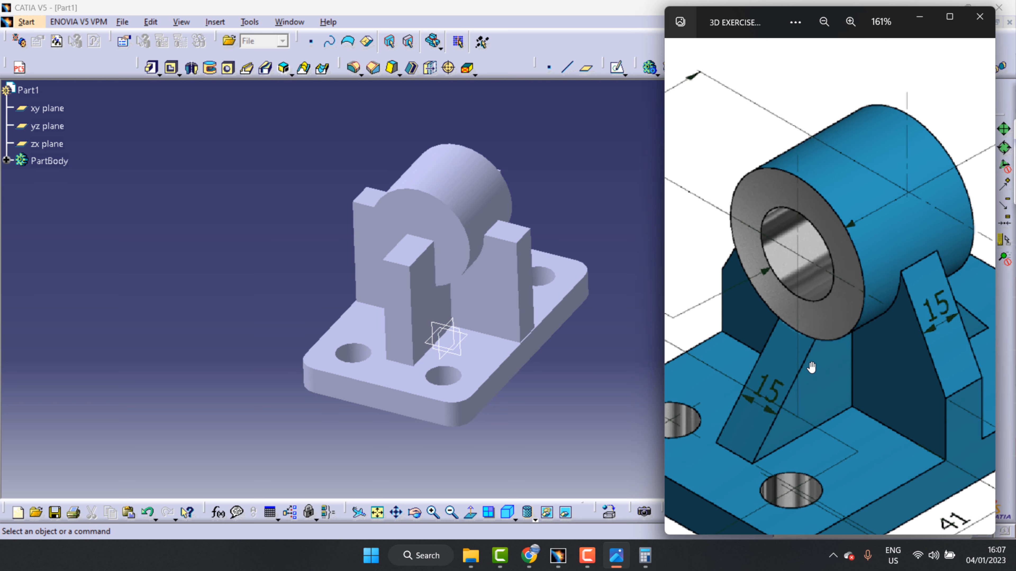
{"action": "left_click", "coordinate": [575, 188]}
- Open a sketch on the side face of the rib under the cylinder and project its outer vertical edge and top edge
{"action": "left_click", "coordinate": [426, 300]}
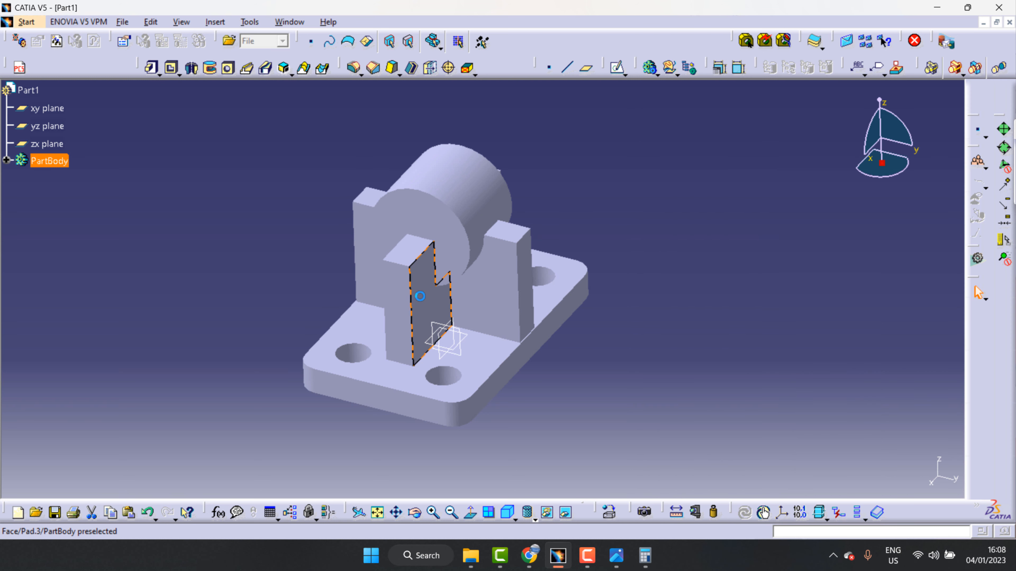
{"action": "left_click", "coordinate": [616, 66]}
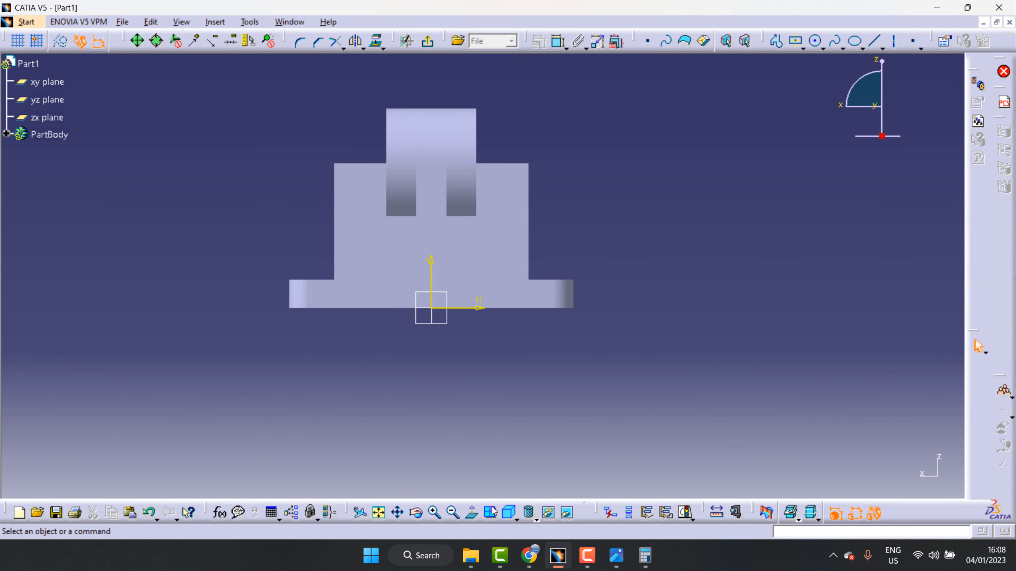
{"action": "left_click", "coordinate": [453, 515]}
{"action": "left_click", "coordinate": [431, 516]}
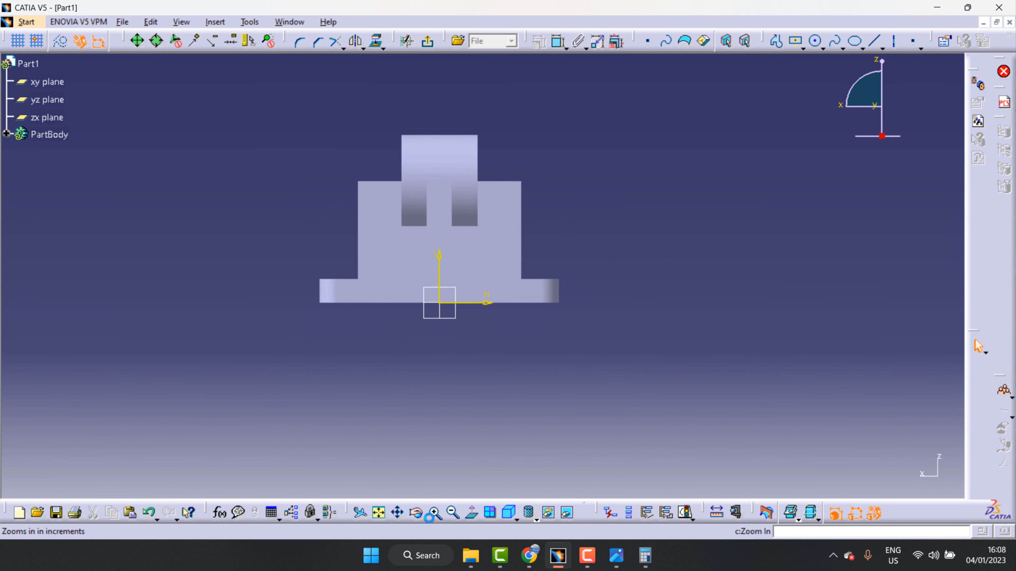
{"action": "left_click", "coordinate": [430, 517]}
{"action": "left_click", "coordinate": [398, 514]}
{"action": "left_click_drag", "start_coordinate": [489, 366], "coordinate": [572, 389]}
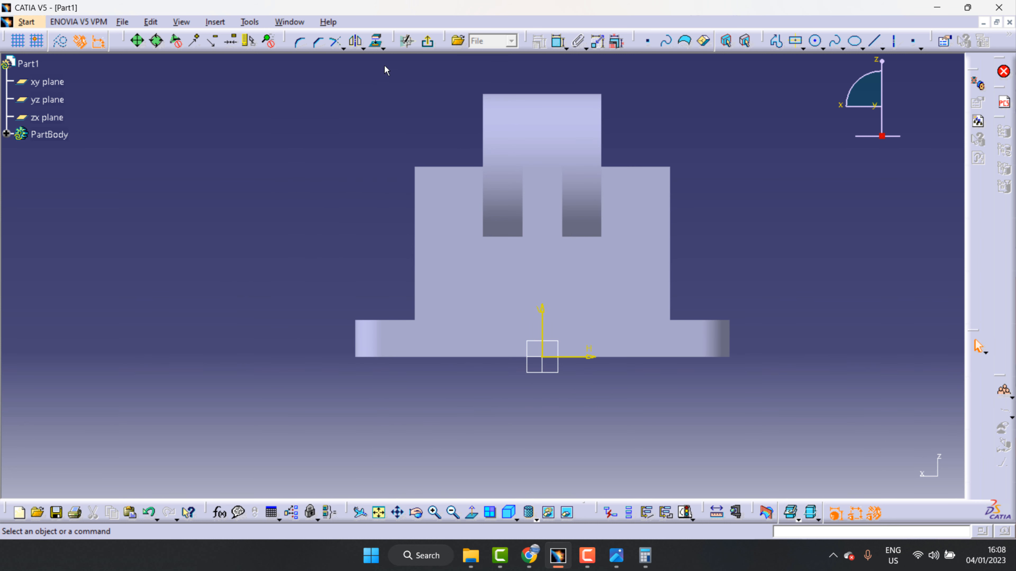
{"action": "left_click", "coordinate": [376, 41]}
{"action": "left_click", "coordinate": [413, 186]}
{"action": "left_click", "coordinate": [444, 167]}
{"action": "left_click", "coordinate": [376, 42]}
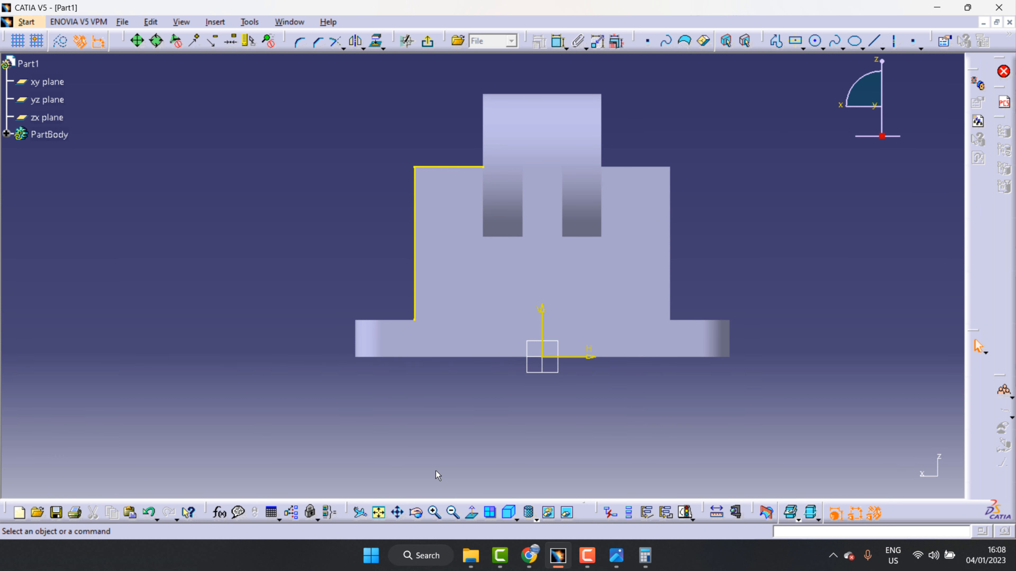
- Project the rib's vertical edge where it meets the cylinder's end face into the sketch
{"action": "left_click", "coordinate": [416, 513]}
{"action": "left_click_drag", "start_coordinate": [451, 370], "coordinate": [482, 203]}
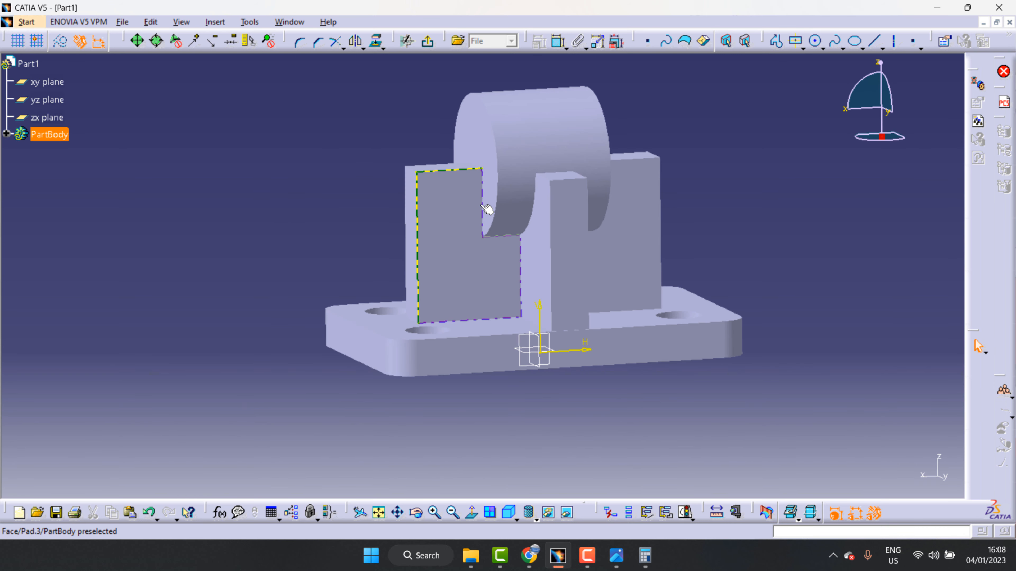
{"action": "left_click", "coordinate": [482, 204]}
{"action": "left_click", "coordinate": [376, 41]}
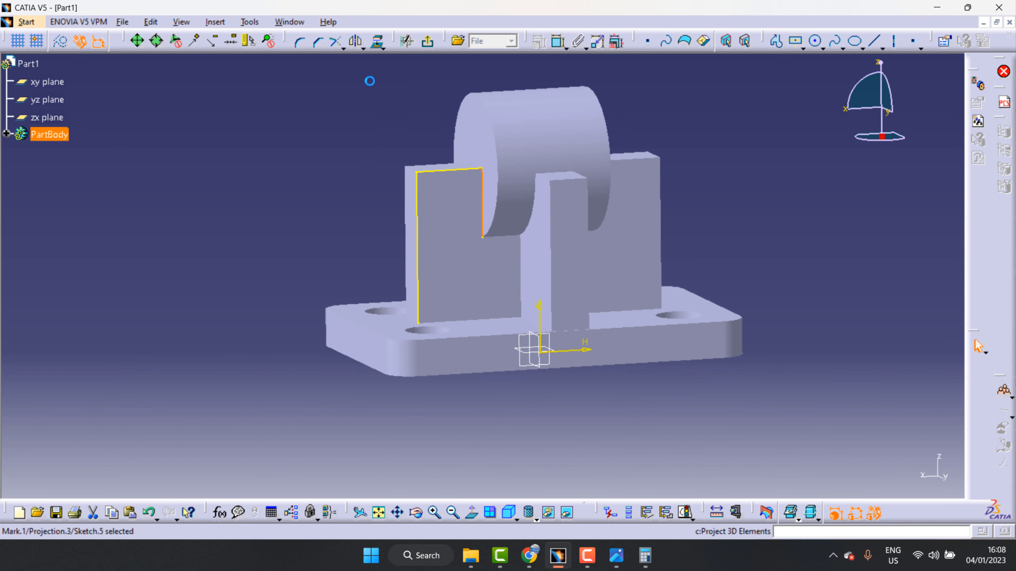
- Close the profile with a sloped line from the cylinder-side edge's lower end to the rib's outer bottom corner and exit the sketch
{"action": "left_click", "coordinate": [875, 41]}
{"action": "left_click", "coordinate": [482, 237]}
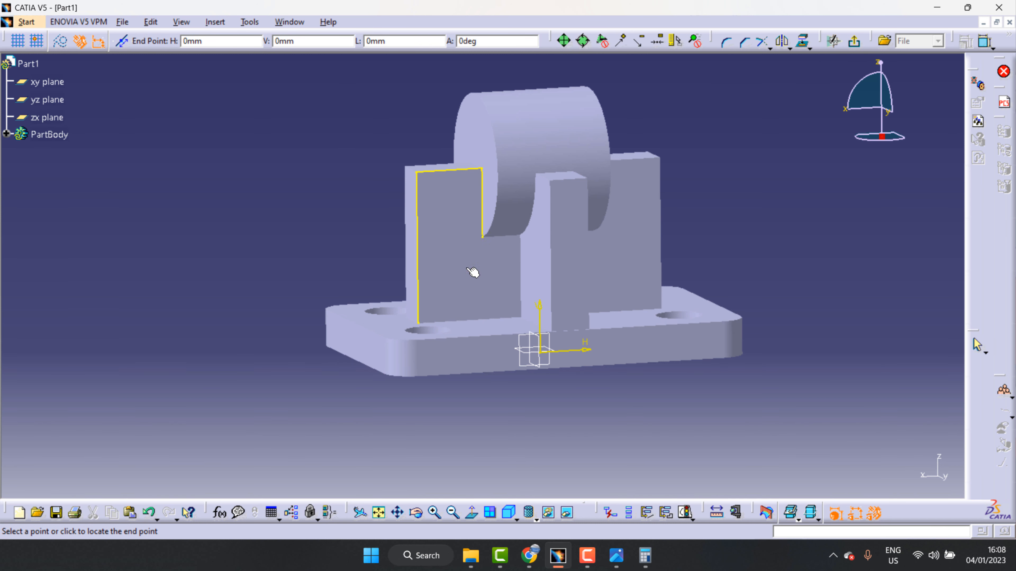
{"action": "left_click", "coordinate": [418, 323]}
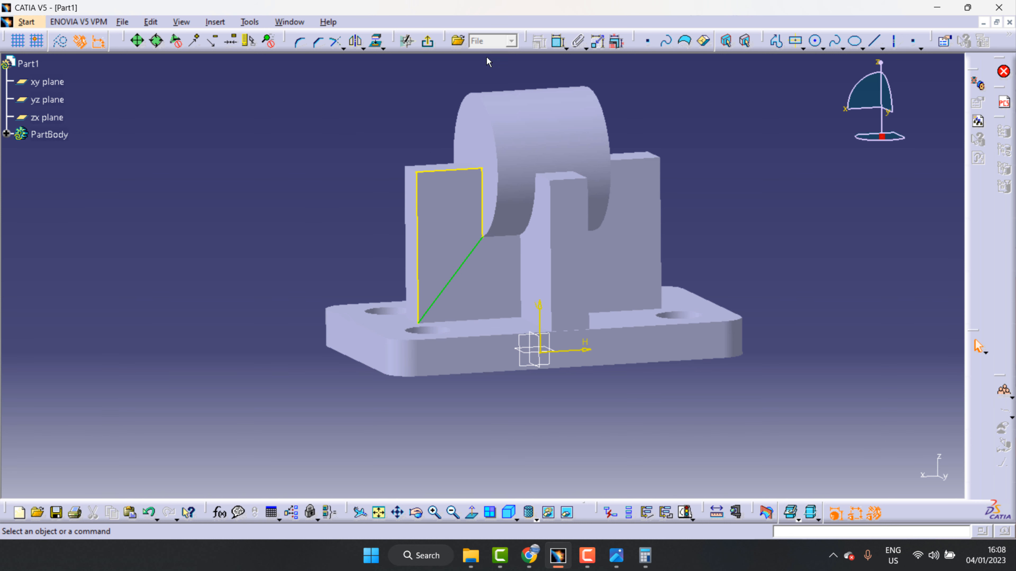
{"action": "left_click", "coordinate": [427, 40]}
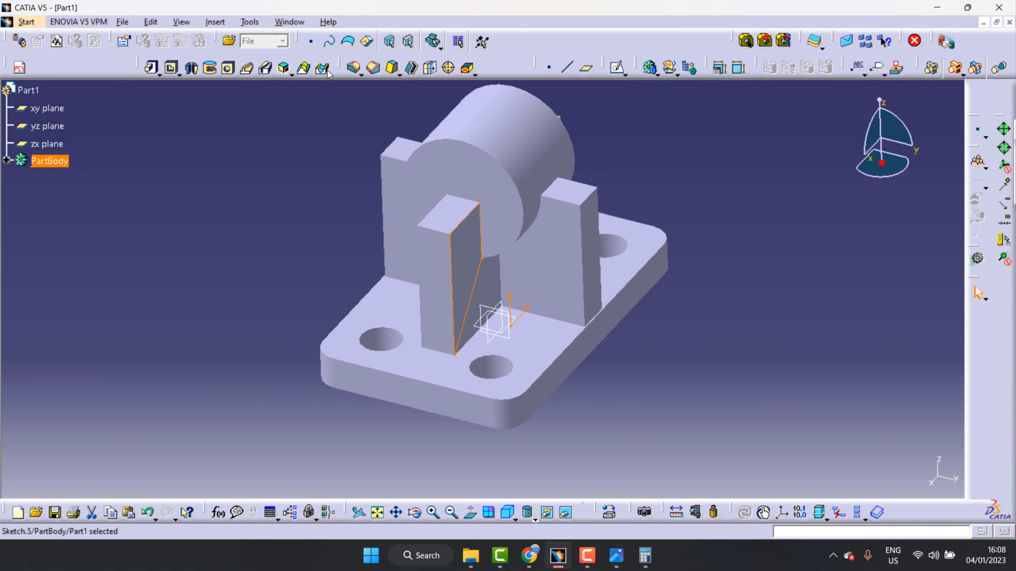
- Cut the closed profile through the rib under the cylinder as a 22.5 mm deep pocket, leaving the rib sloped
{"action": "left_click", "coordinate": [173, 69]}
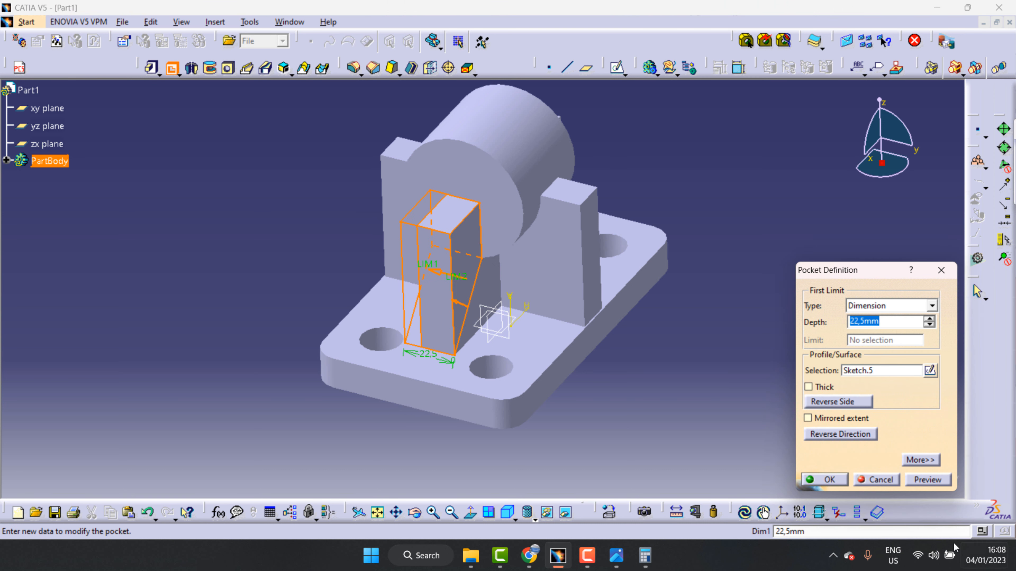
{"action": "left_click", "coordinate": [831, 481]}
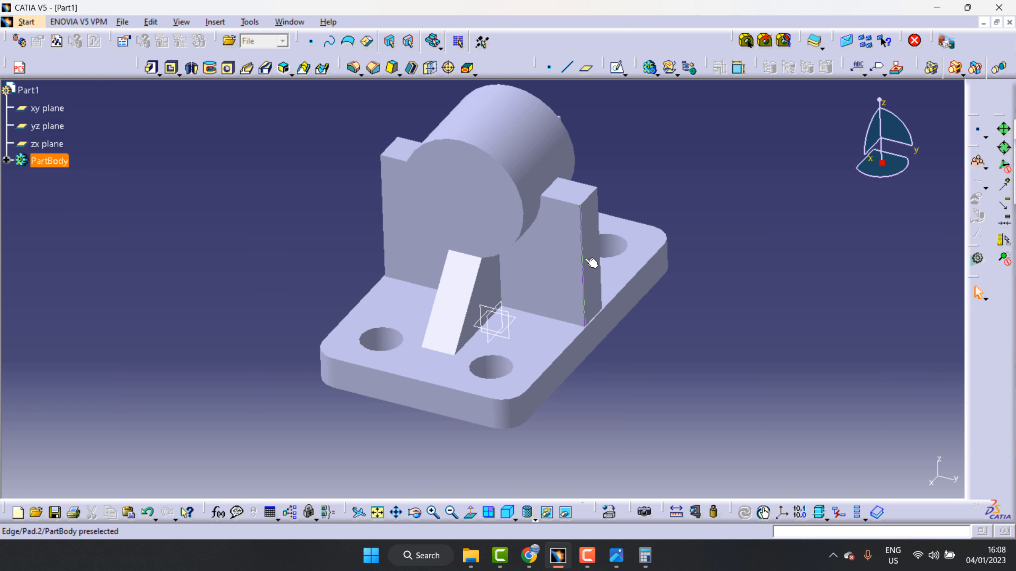
- Check the side rib's slope in the exercise drawing and open a sketch on that rib's flat face beside the cylinder
{"action": "left_click", "coordinate": [616, 556]}
{"action": "left_click_drag", "start_coordinate": [806, 298], "coordinate": [787, 284]}
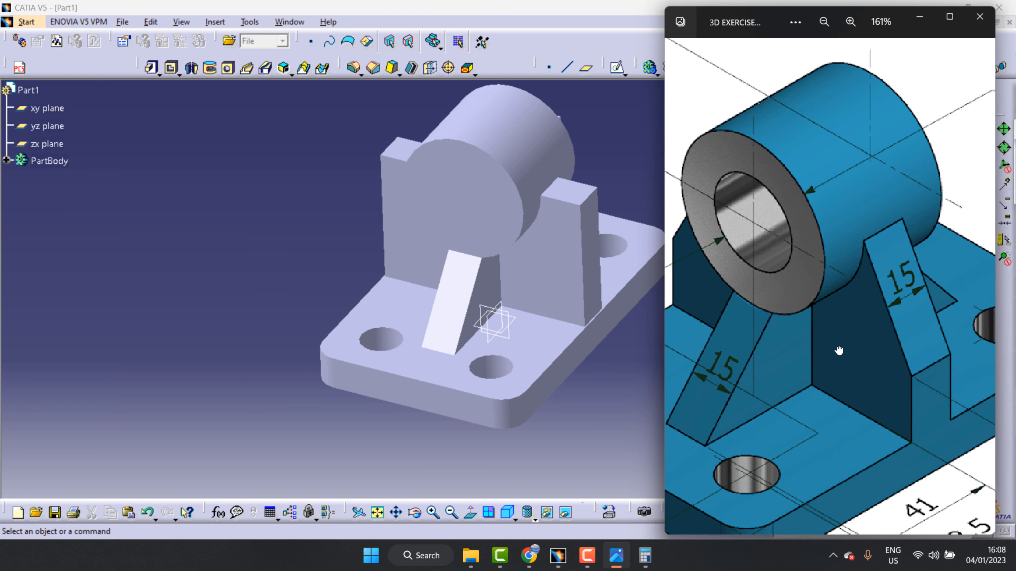
{"action": "left_click_drag", "start_coordinate": [839, 351], "coordinate": [741, 304]}
{"action": "left_click_drag", "start_coordinate": [898, 423], "coordinate": [876, 420]}
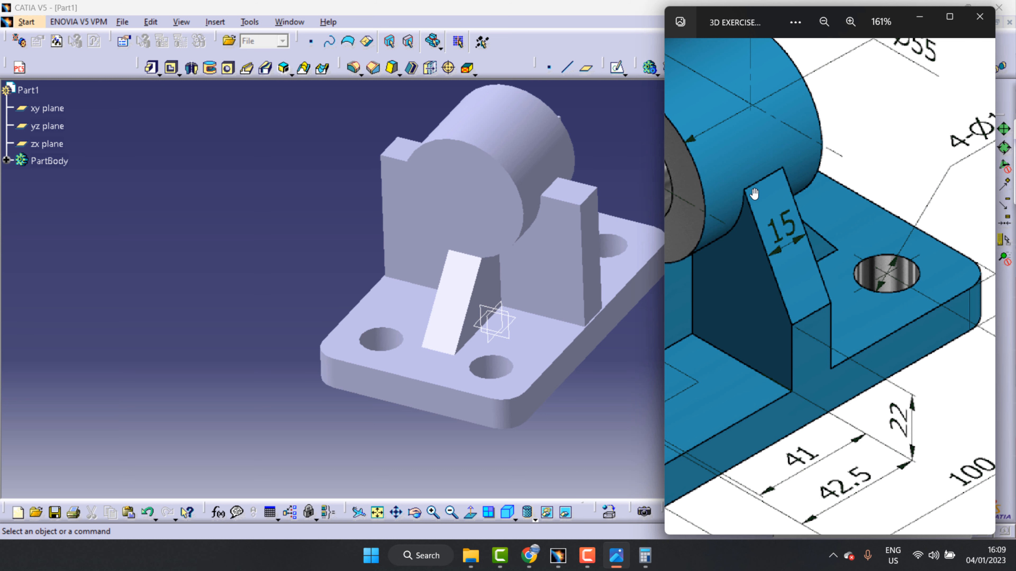
{"action": "left_click", "coordinate": [608, 412]}
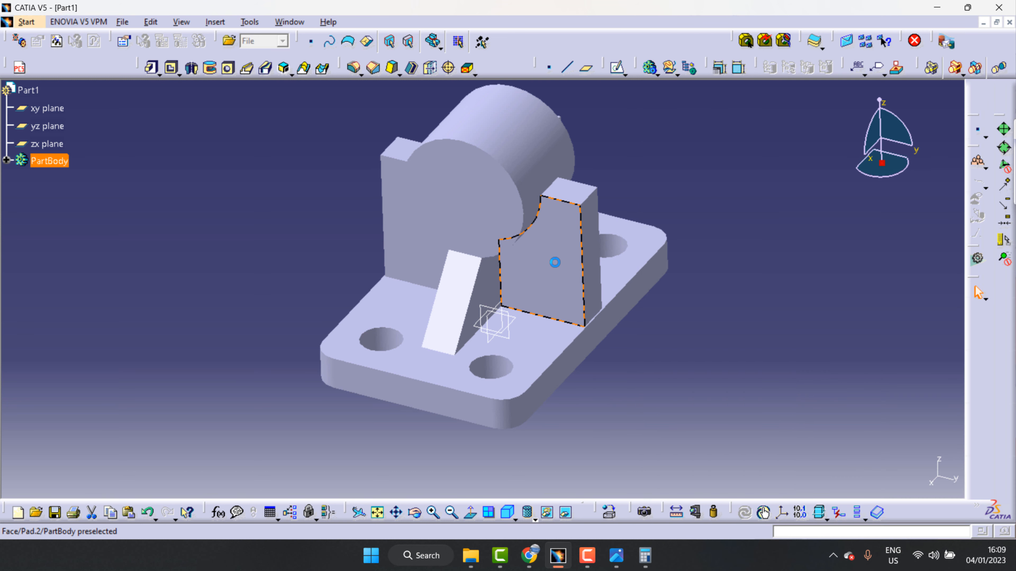
{"action": "left_click", "coordinate": [591, 227]}
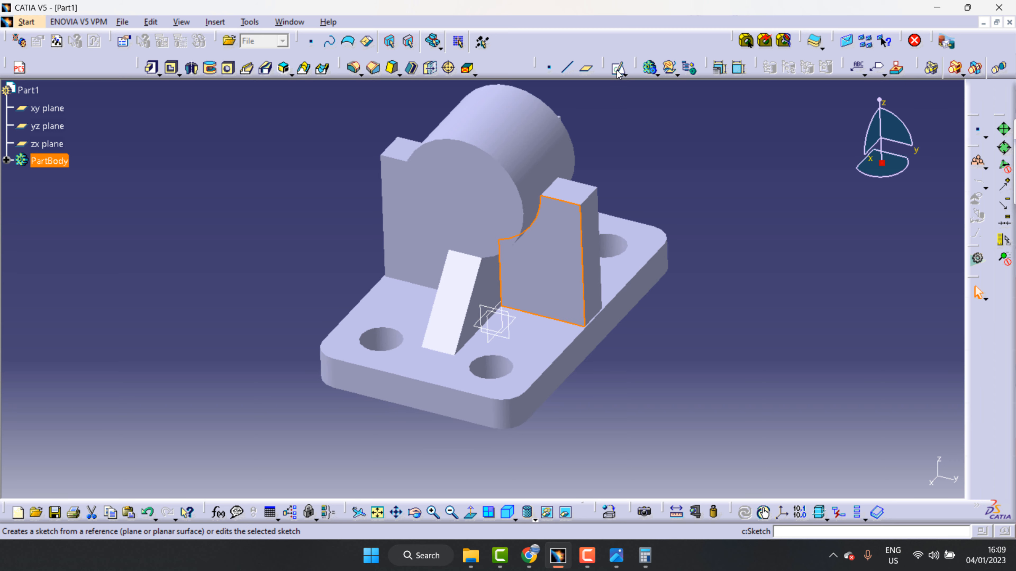
{"action": "left_click", "coordinate": [618, 69]}
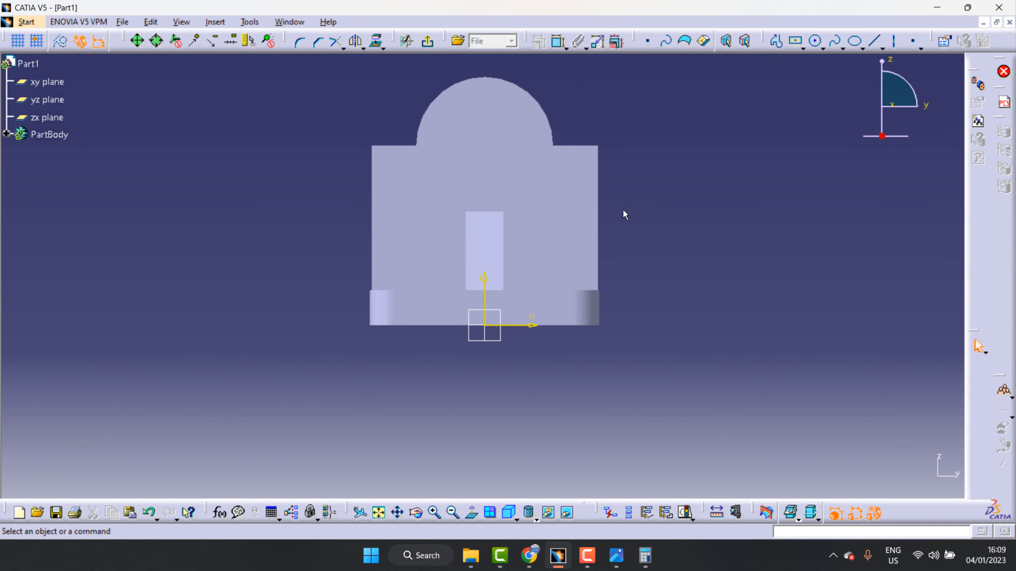
{"action": "left_click", "coordinate": [874, 41]}
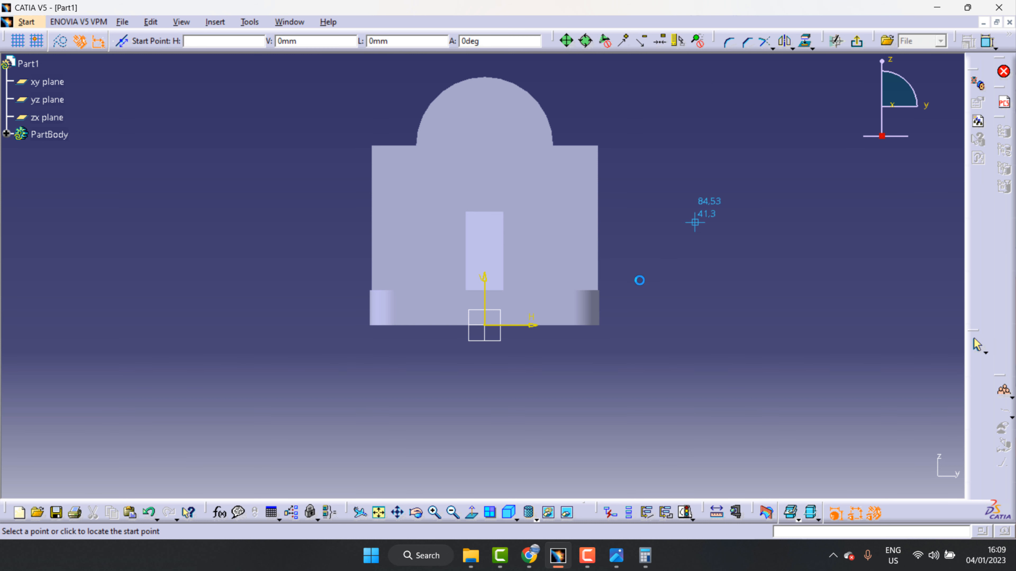
{"action": "left_click", "coordinate": [597, 289]}
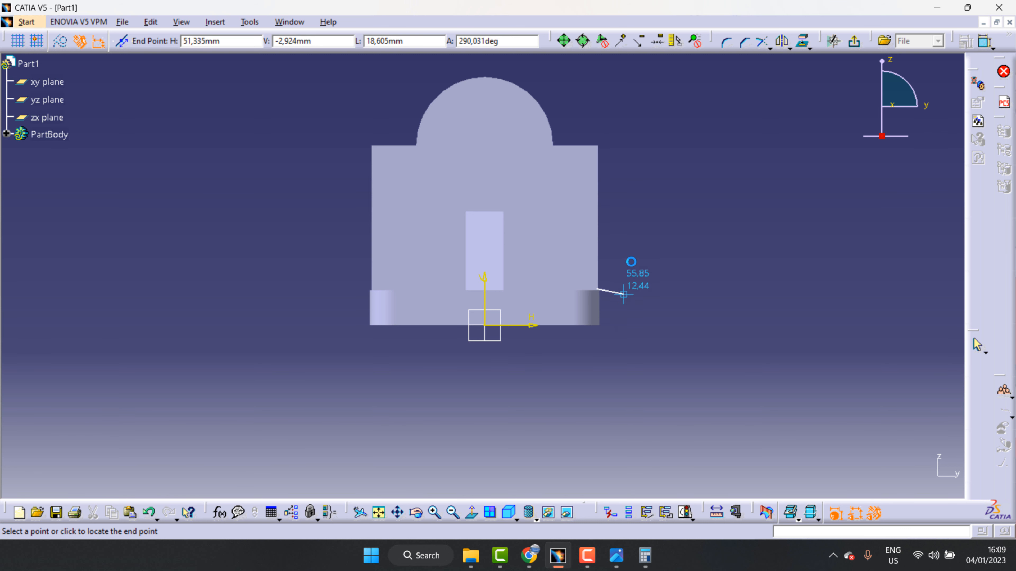
{"action": "key", "text": "Escape"}
- Draw a vertical line about 23 mm long upward from the side rib's lower outer corner along its outer edge
{"action": "left_click", "coordinate": [416, 513]}
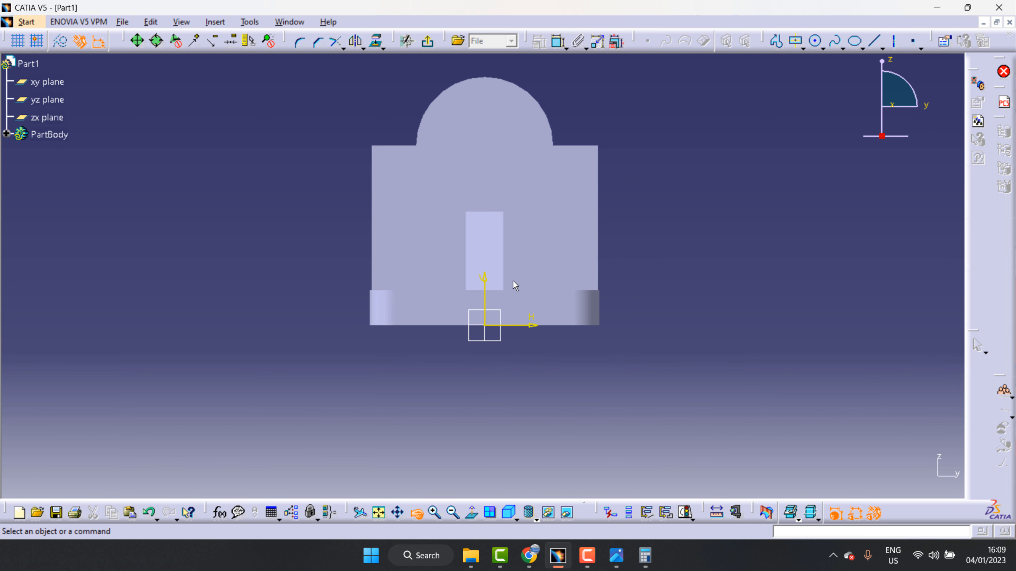
{"action": "left_click_drag", "start_coordinate": [512, 281], "coordinate": [600, 291]}
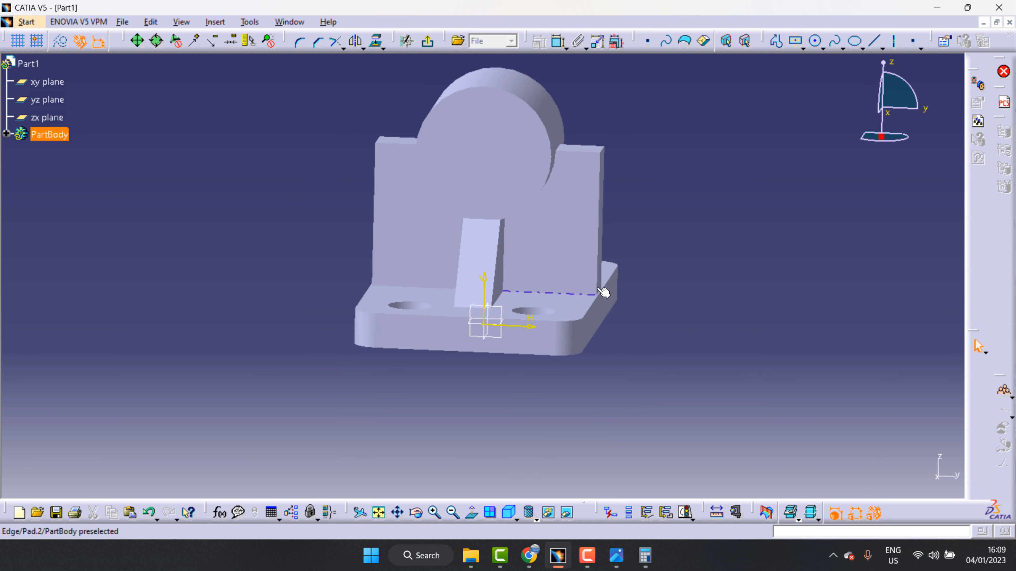
{"action": "left_click", "coordinate": [874, 40]}
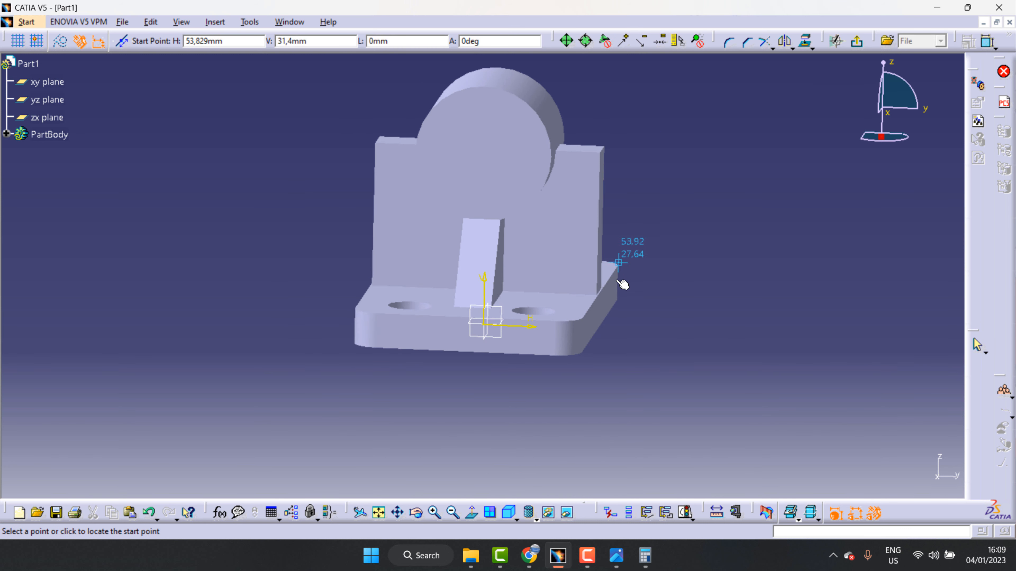
{"action": "left_click", "coordinate": [597, 294]}
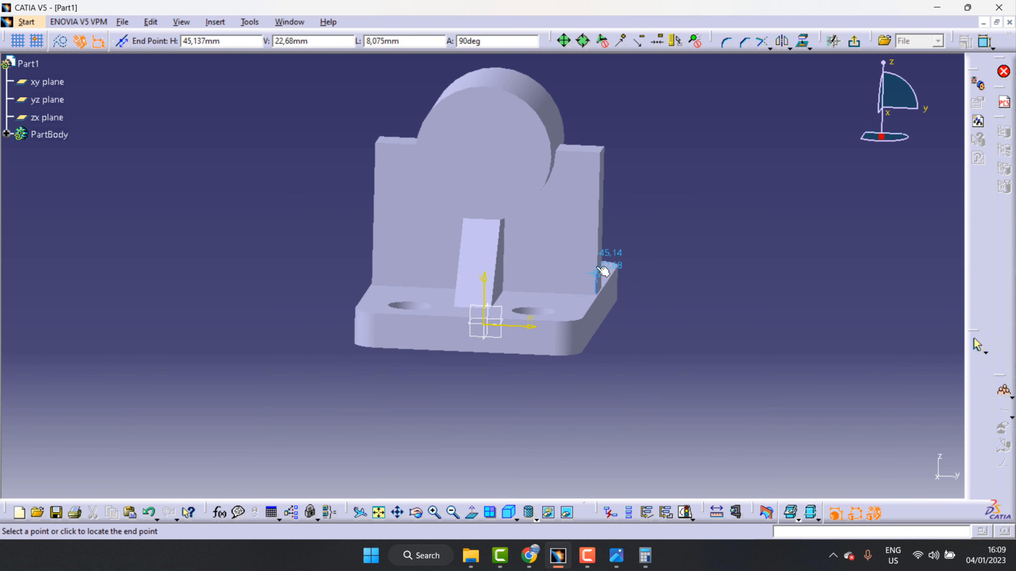
{"action": "left_click", "coordinate": [598, 237]}
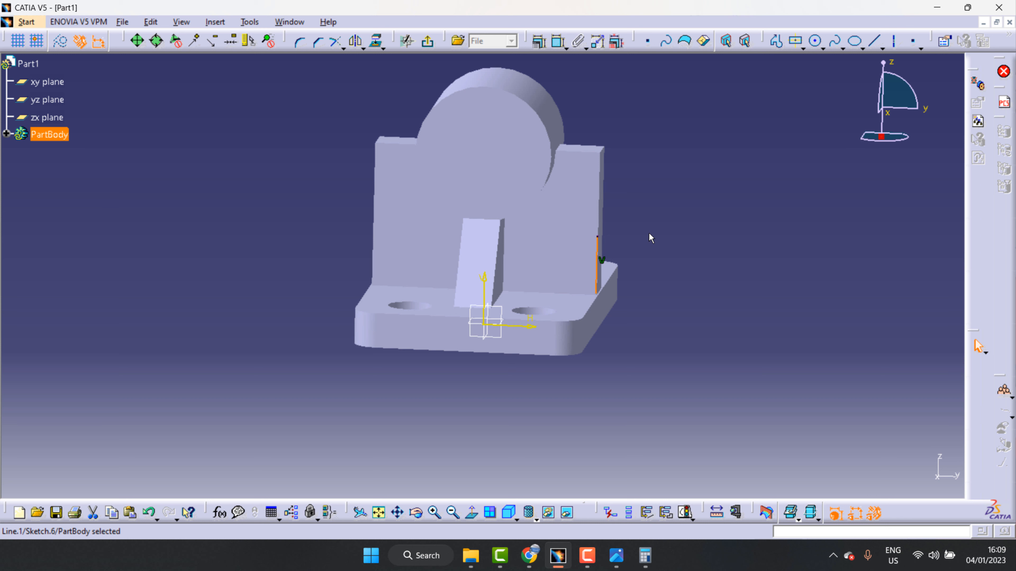
- Dimension the vertical line's length and set it to 22 mm
{"action": "left_click", "coordinate": [559, 40]}
{"action": "left_click", "coordinate": [606, 256]}
{"action": "left_click", "coordinate": [660, 272]}
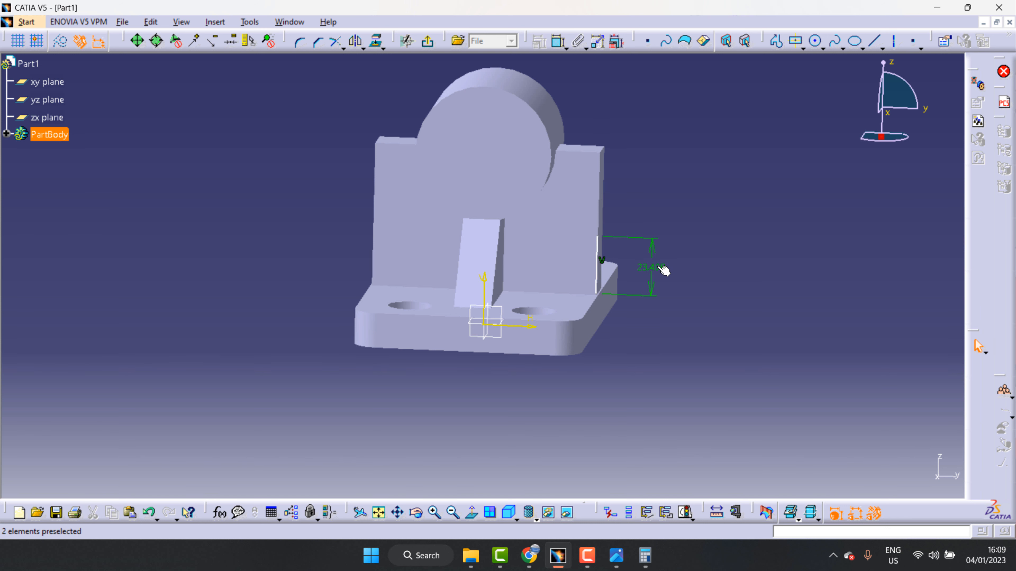
{"action": "double_click", "coordinate": [662, 272]}
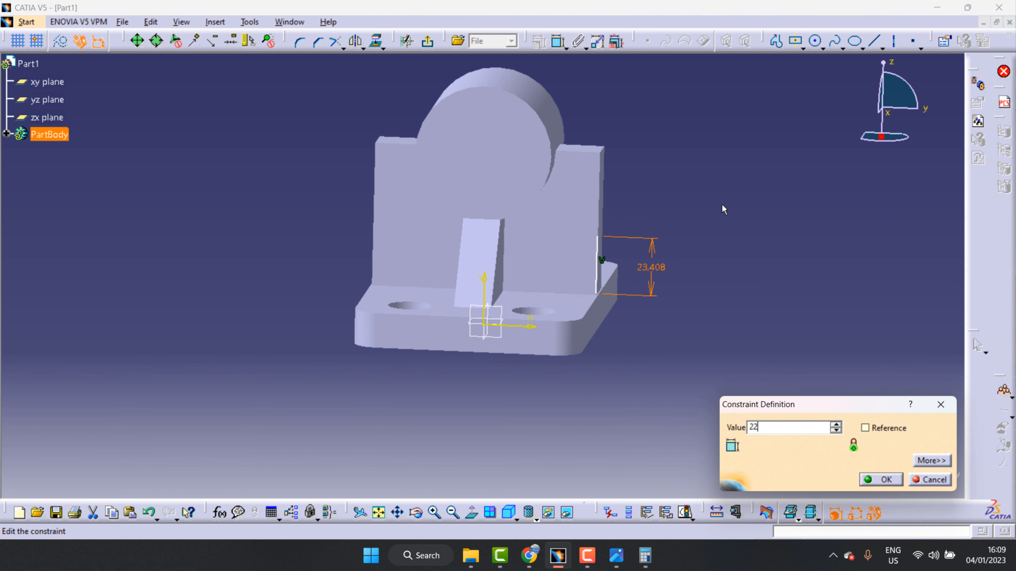
{"action": "key", "text": "Return"}
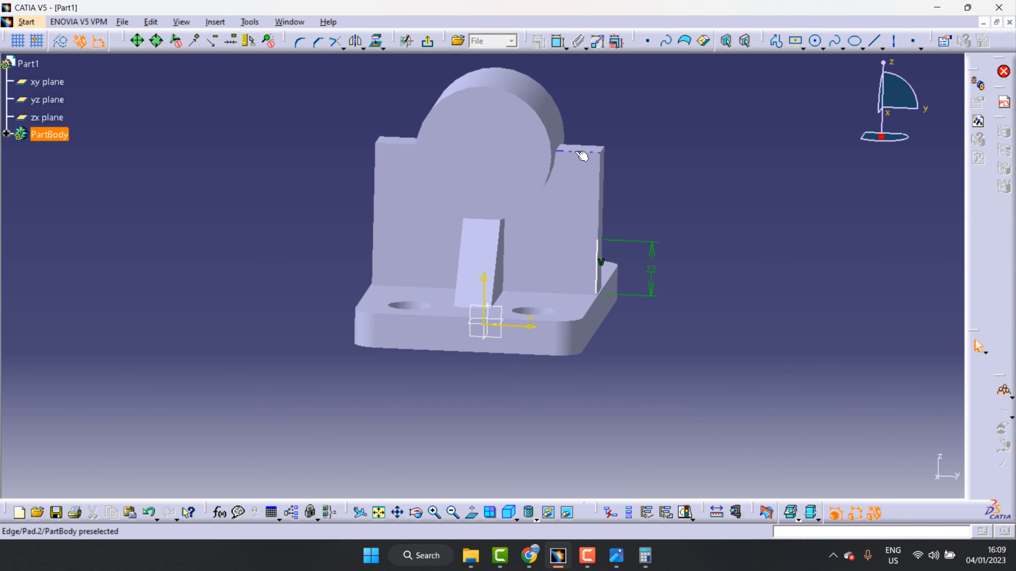
- Project the rib's top and outer vertical edges and draw a sloped line from the 22 mm line's upper end to the top edge's cylinder-side end
{"action": "left_click", "coordinate": [575, 154]}
{"action": "left_click", "coordinate": [375, 41]}
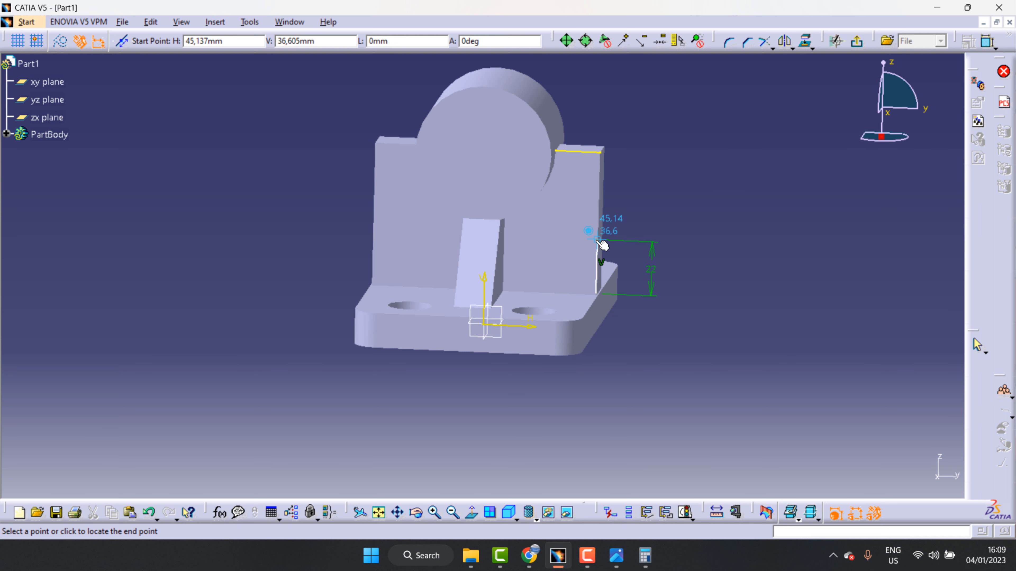
{"action": "left_click", "coordinate": [554, 152]}
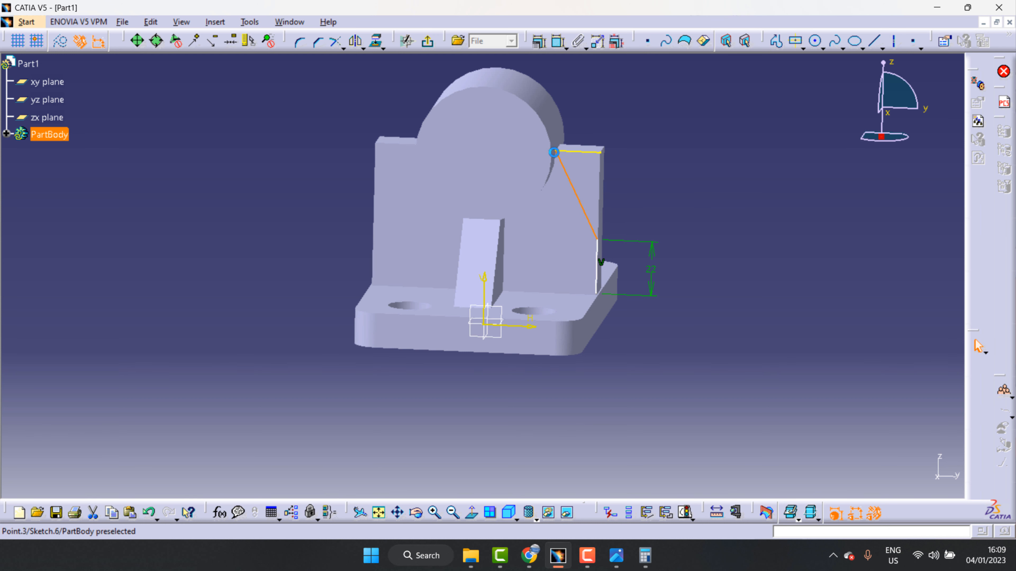
{"action": "left_click", "coordinate": [688, 168]}
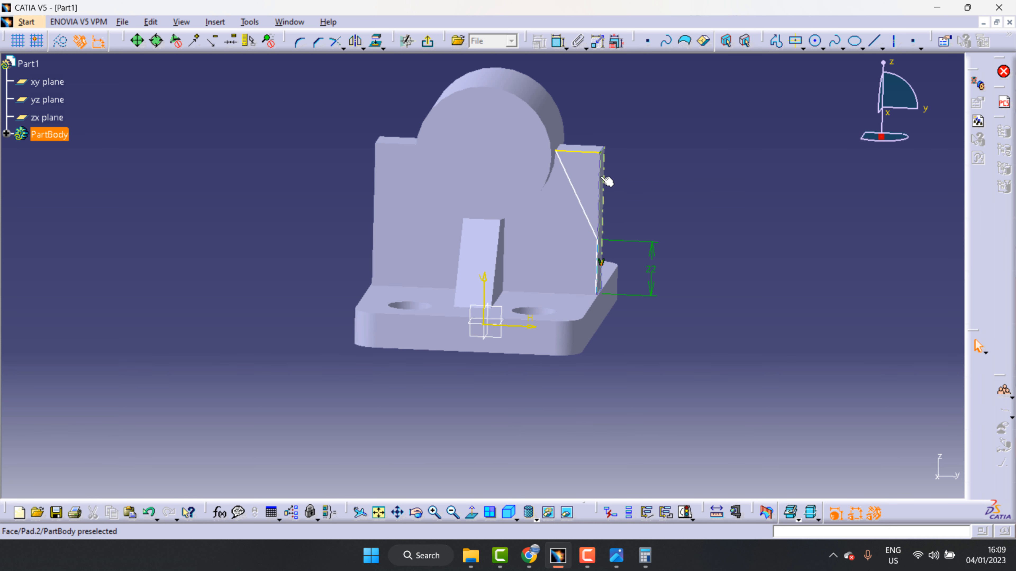
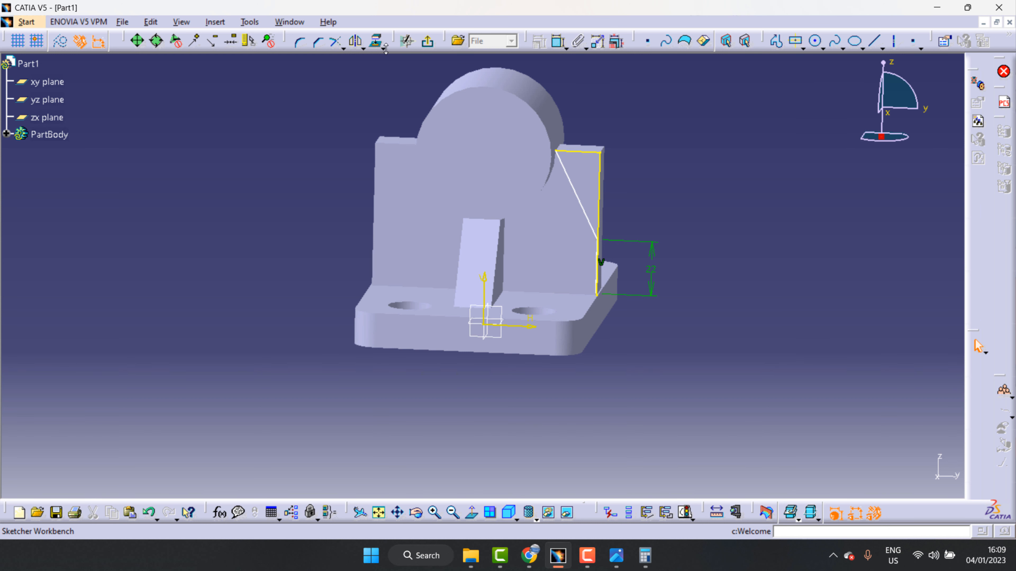
- Try to trim away the part of the projected outer edge that overlaps the 22 mm line with Quick Trim
{"action": "left_click", "coordinate": [363, 49]}
{"action": "left_click", "coordinate": [383, 48]}
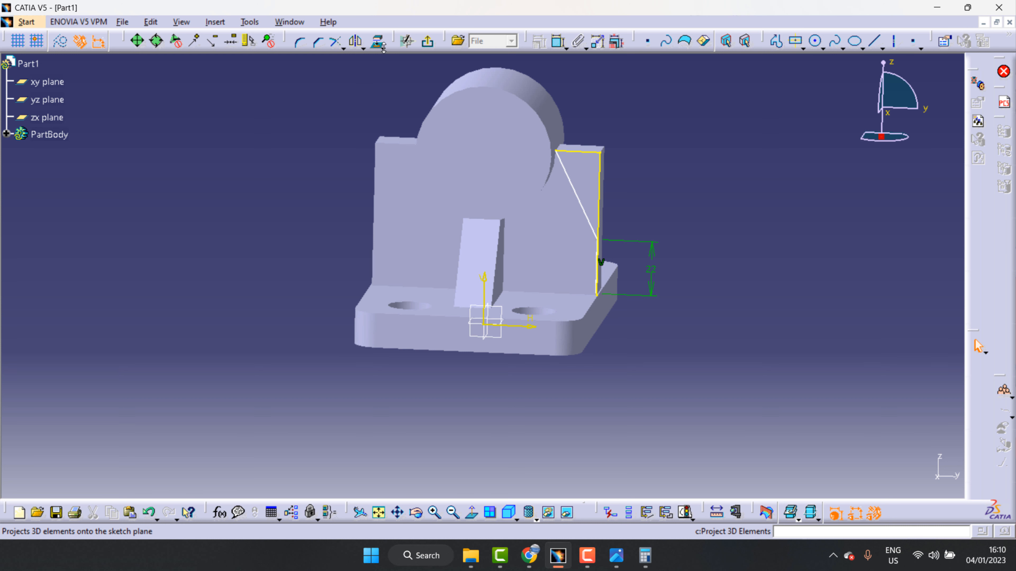
{"action": "left_click", "coordinate": [344, 48]}
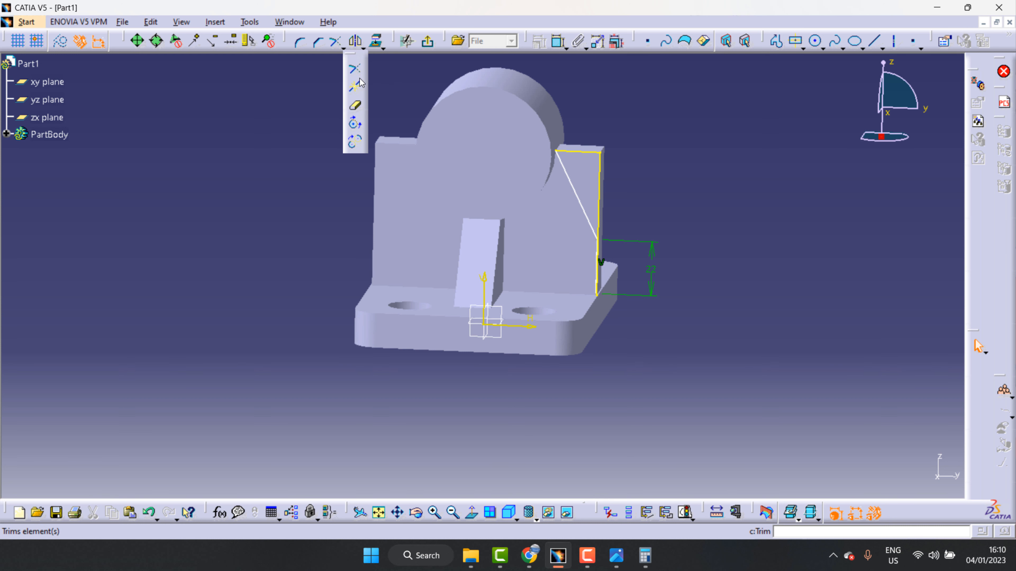
{"action": "left_click", "coordinate": [356, 108]}
{"action": "left_click", "coordinate": [598, 260]}
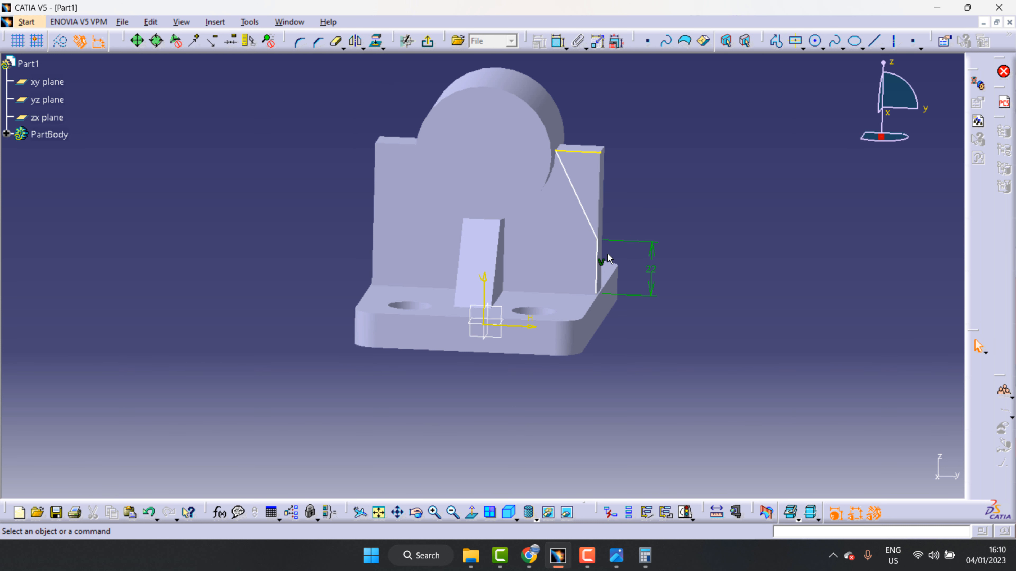
- Cut the 22 mm vertical line out of the sketch and try to trim the projected outer edge below the sloped line
{"action": "right_click", "coordinate": [594, 253]}
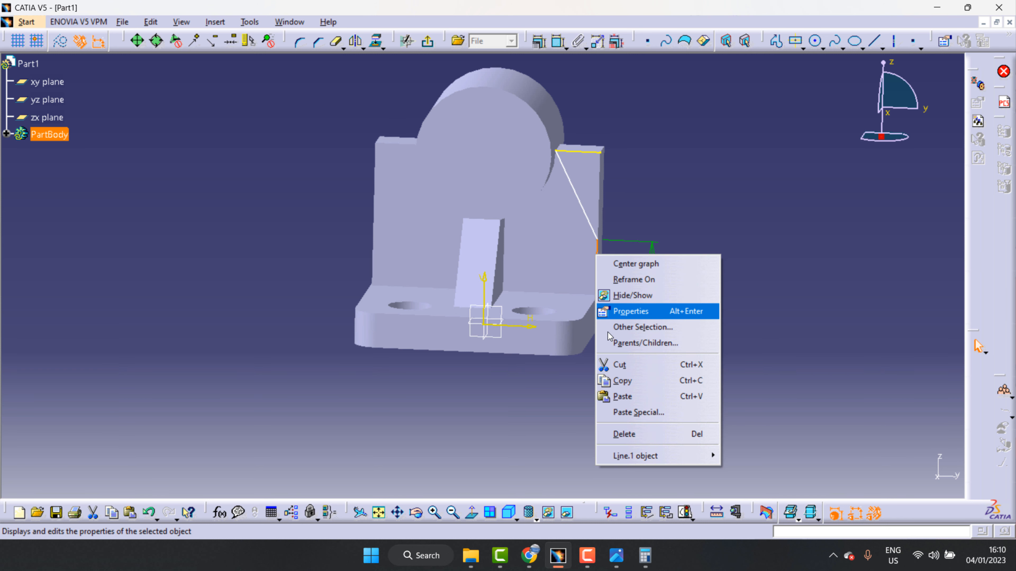
{"action": "left_click", "coordinate": [618, 363]}
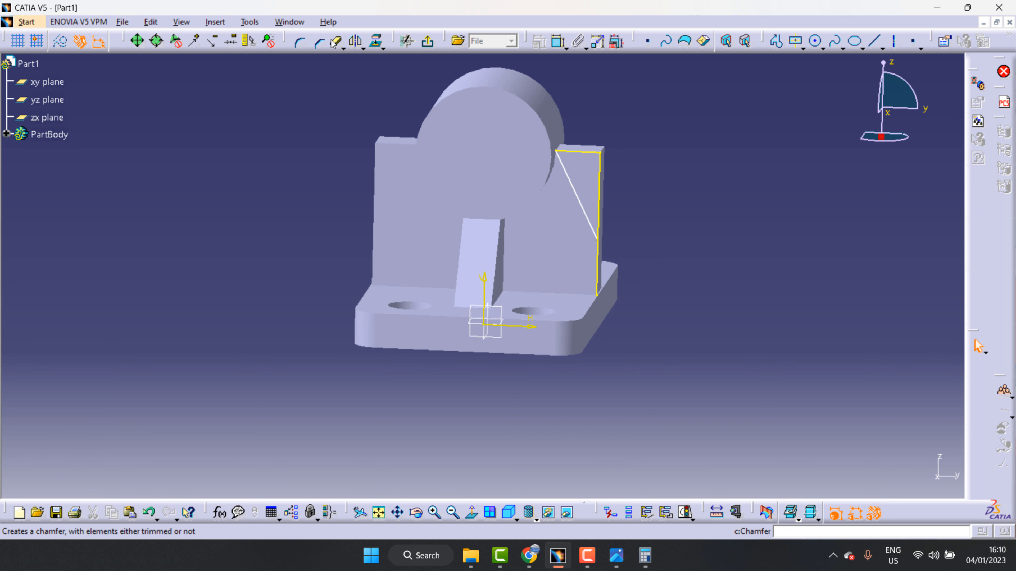
{"action": "left_click", "coordinate": [300, 41]}
{"action": "left_click", "coordinate": [598, 264]}
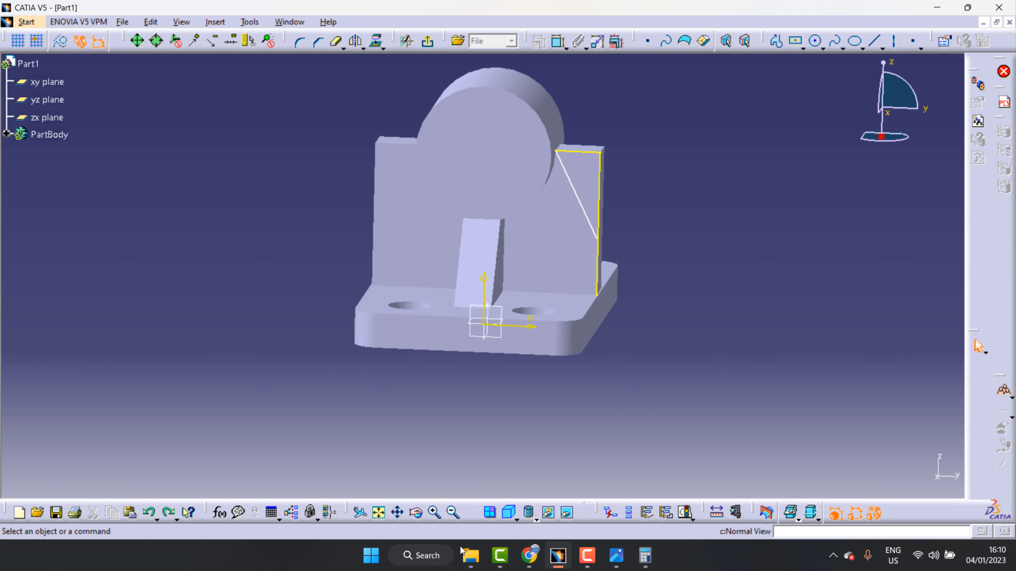
- Draw another sloped line from the projected outer edge, at the existing line's lower end, to the top edge's cylinder-side end
{"action": "left_click", "coordinate": [454, 513]}
{"action": "left_click", "coordinate": [434, 513]}
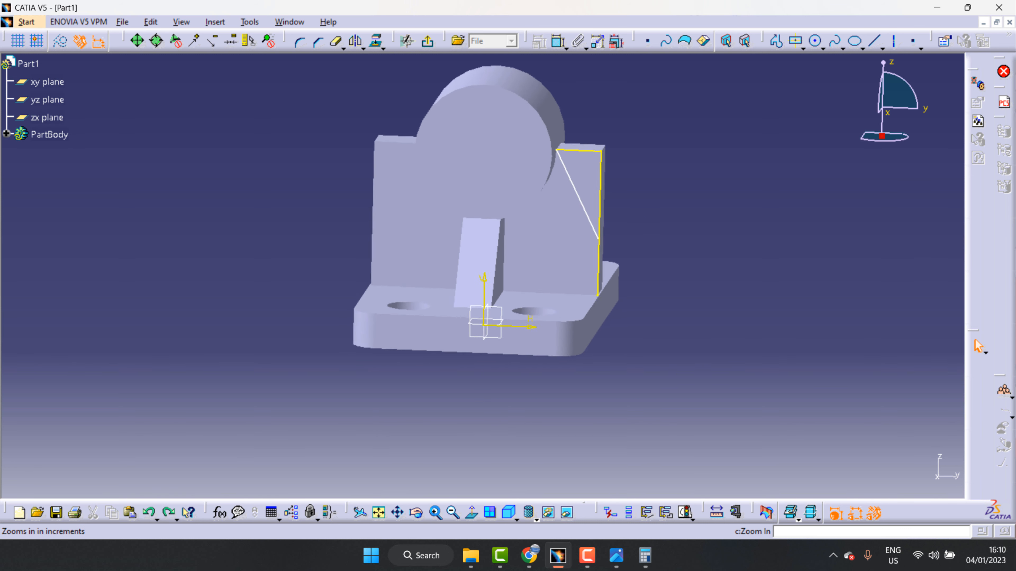
{"action": "left_click", "coordinate": [398, 513]}
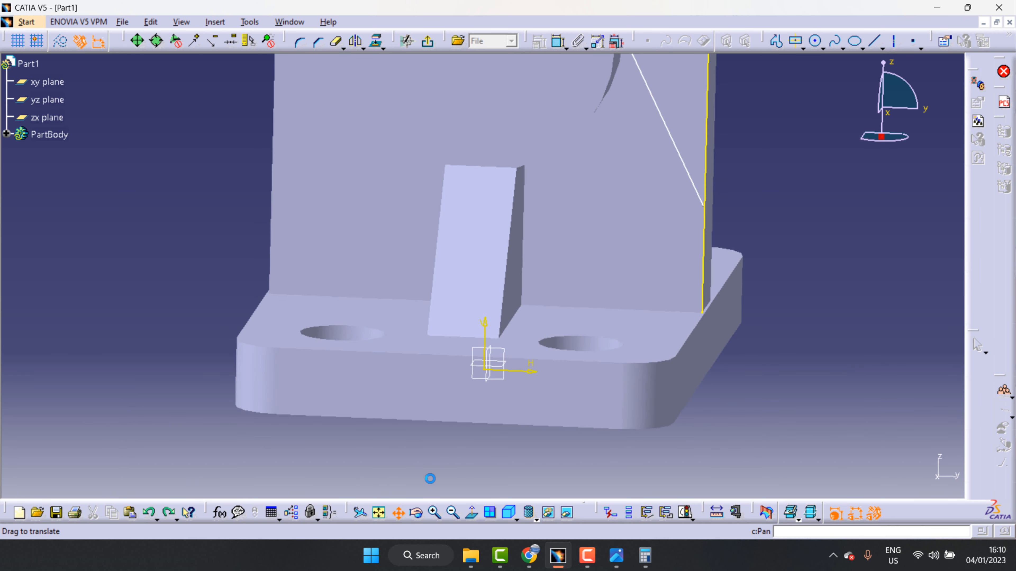
{"action": "left_click_drag", "start_coordinate": [643, 267], "coordinate": [569, 342]}
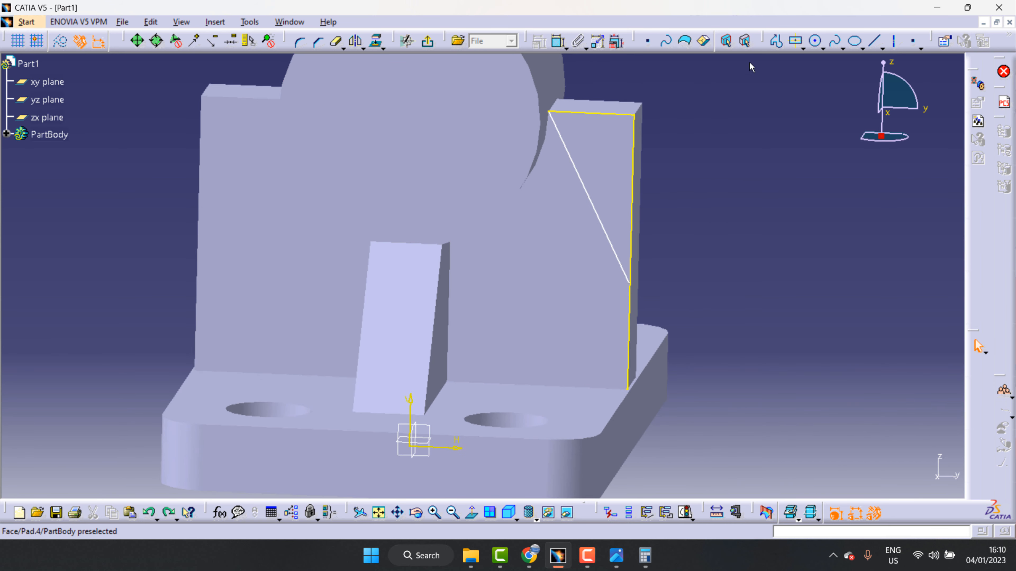
{"action": "left_click", "coordinate": [869, 47]}
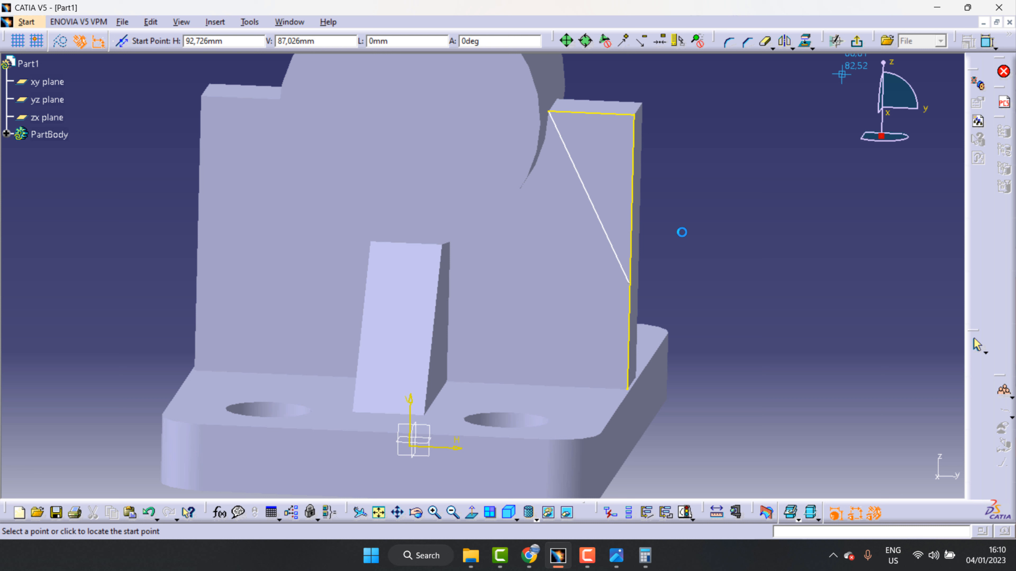
{"action": "left_click", "coordinate": [631, 284]}
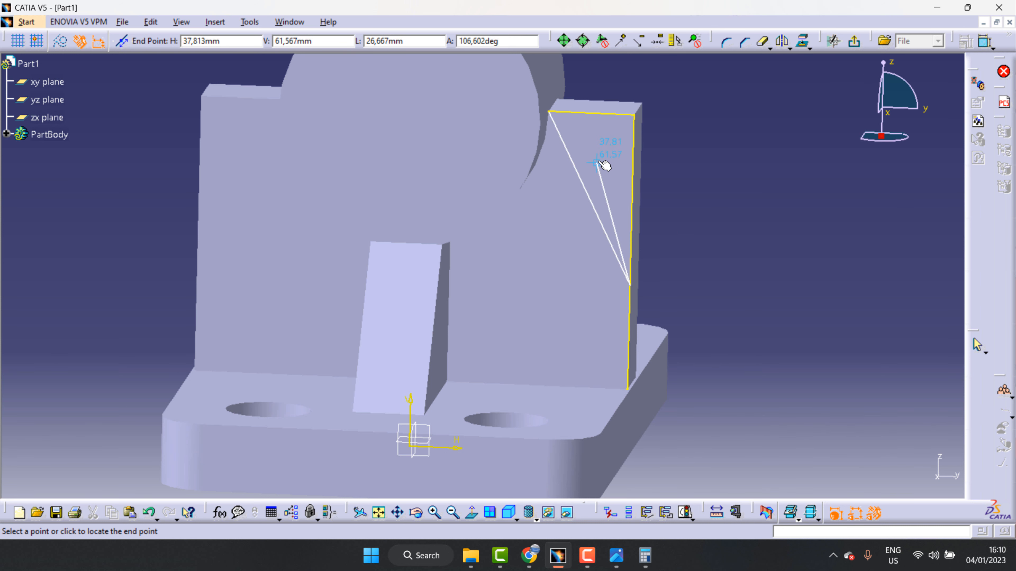
{"action": "left_click", "coordinate": [551, 114]}
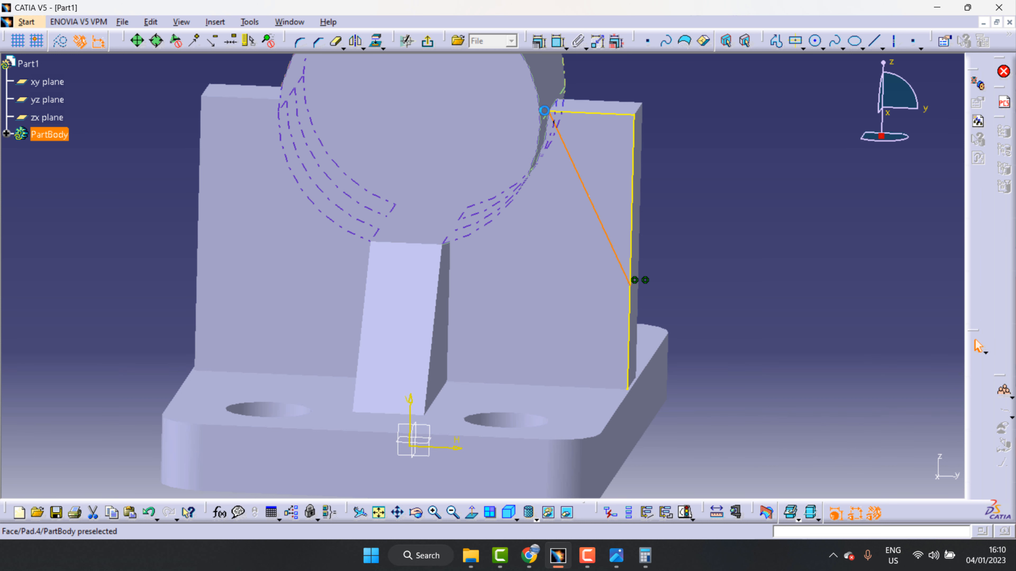
- Cut the sloped line out of the sketch and redraw it from the top edge's cylinder-side end to the projected outer edge
{"action": "right_click", "coordinate": [608, 236]}
{"action": "left_click", "coordinate": [644, 347]}
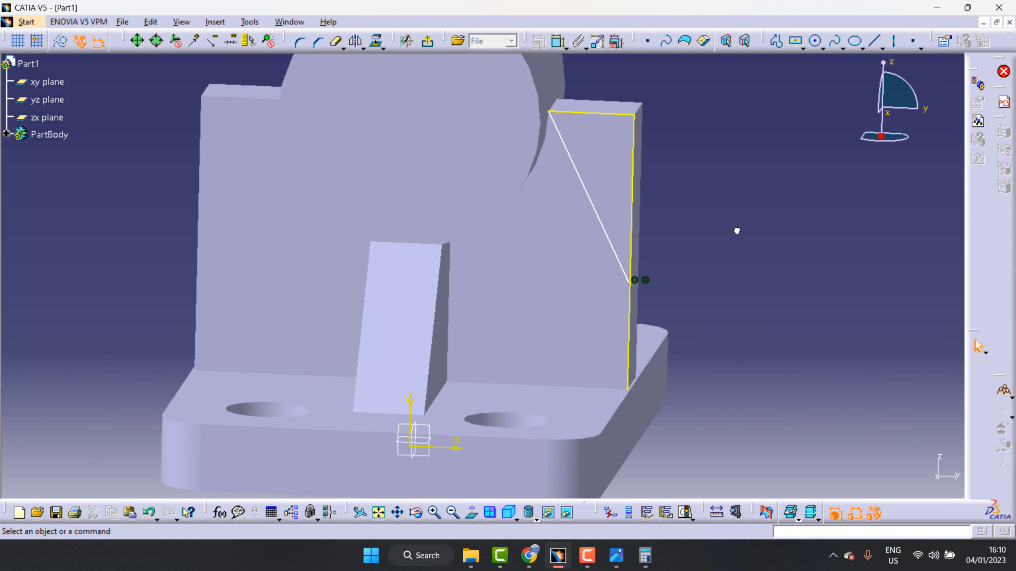
{"action": "right_click", "coordinate": [621, 269]}
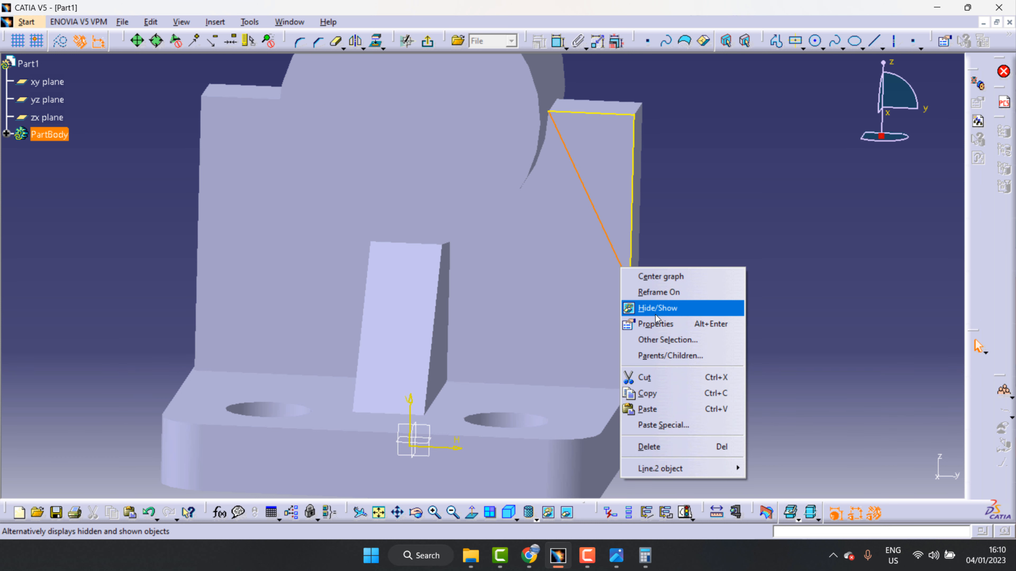
{"action": "left_click", "coordinate": [656, 378]}
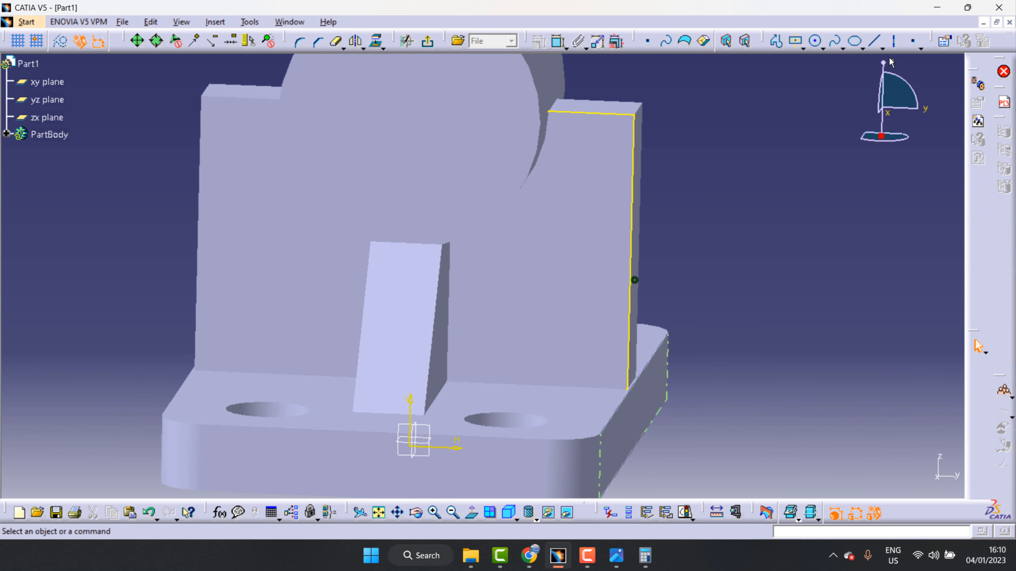
{"action": "left_click", "coordinate": [874, 41]}
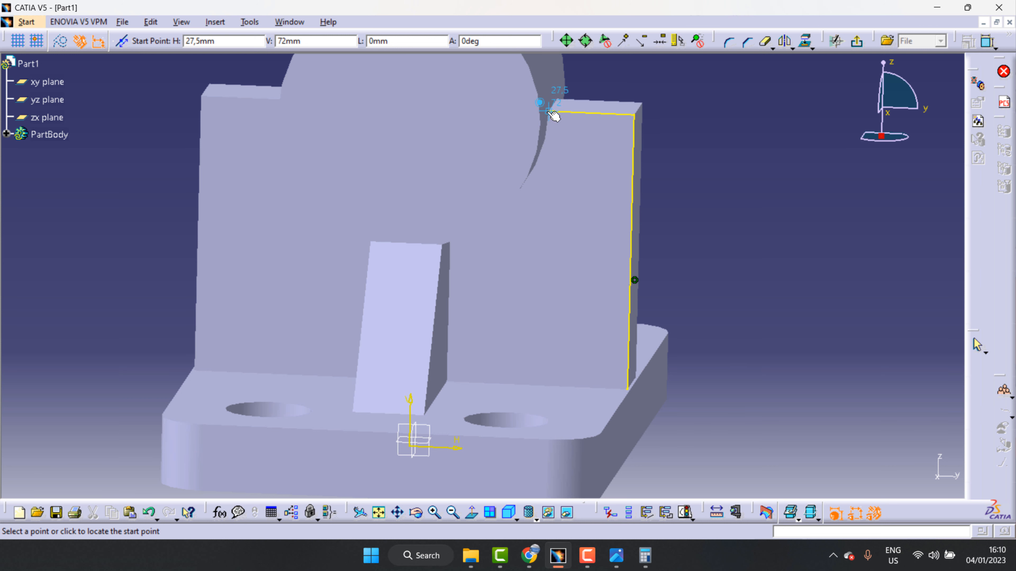
{"action": "left_click", "coordinate": [553, 116]}
{"action": "left_click", "coordinate": [631, 281]}
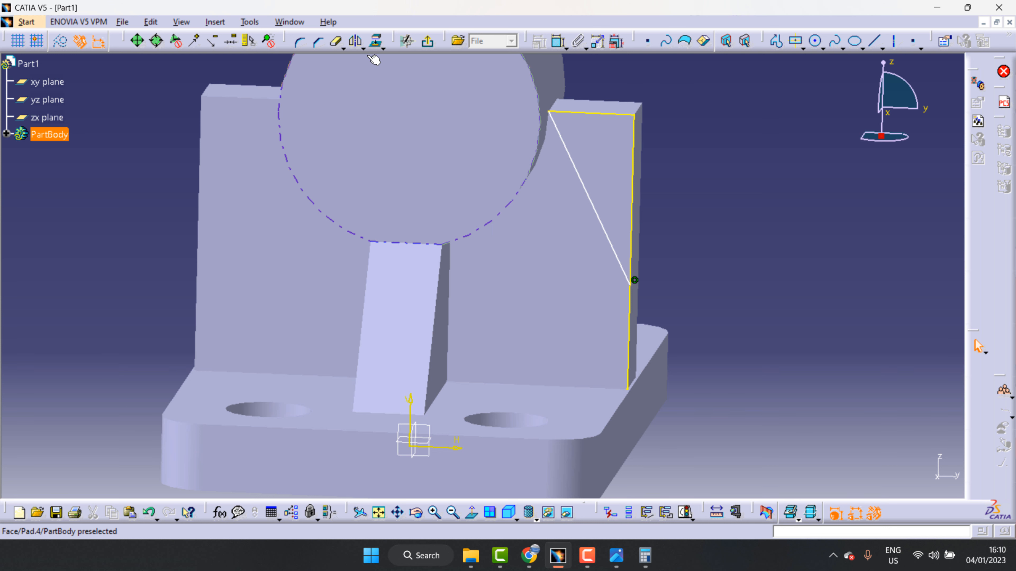
- Dimension the sloped line's lower end vertically from the projected outer edge's lower end and set the distance to 22 mm
{"action": "left_click", "coordinate": [559, 41]}
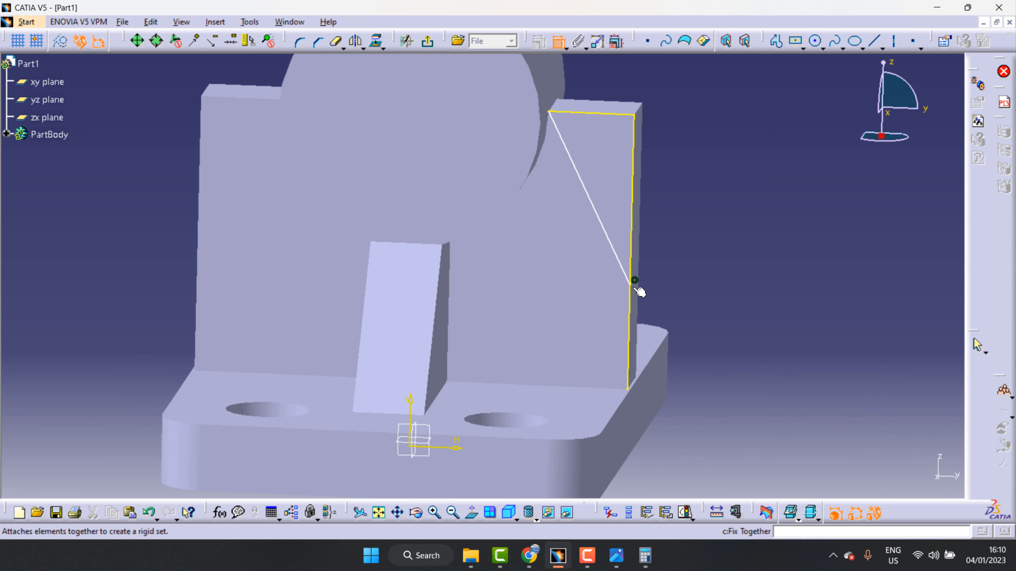
{"action": "left_click", "coordinate": [634, 394]}
{"action": "left_click", "coordinate": [732, 345]}
{"action": "double_click", "coordinate": [731, 342]}
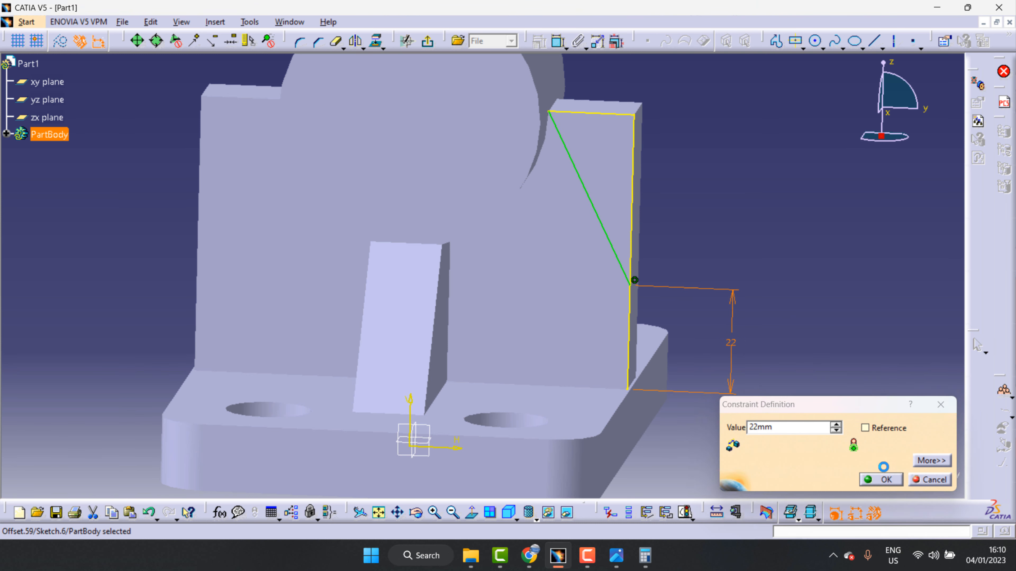
{"action": "left_click", "coordinate": [885, 480]}
- Trim away the projected outer edge below the sloped line with Quick Trim
{"action": "left_click", "coordinate": [373, 41]}
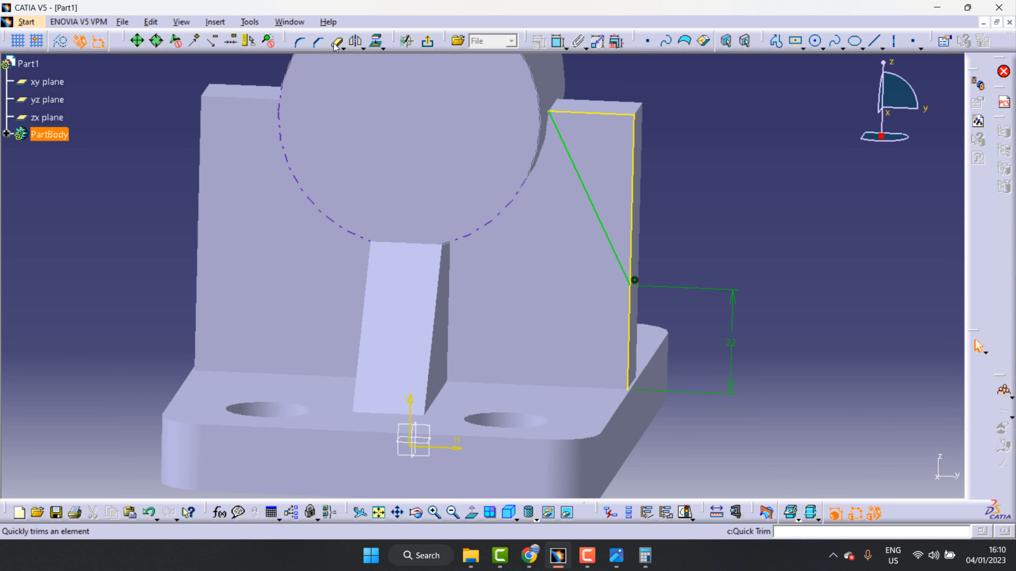
{"action": "left_click", "coordinate": [634, 288]}
{"action": "left_click", "coordinate": [599, 243]}
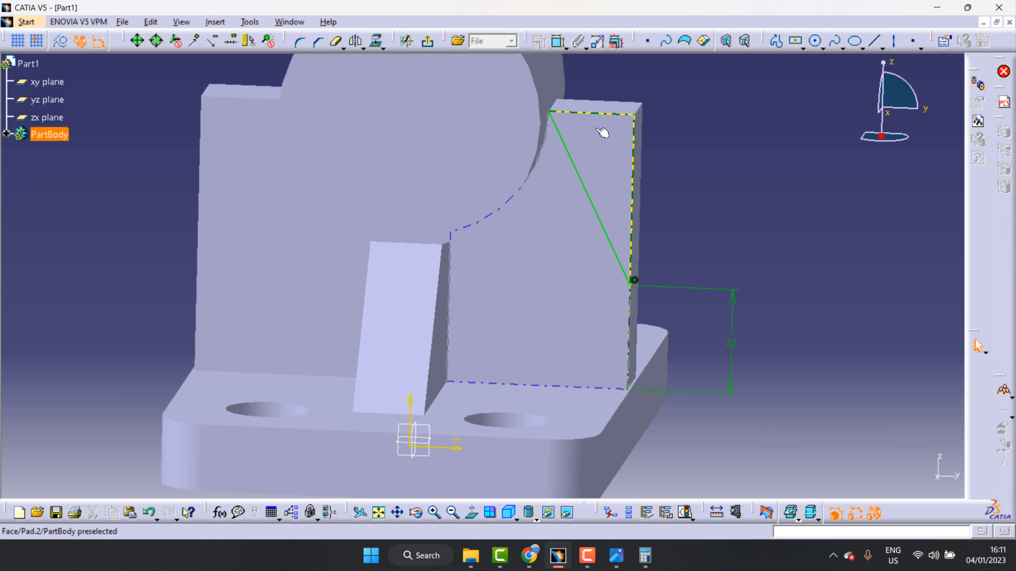
{"action": "left_click", "coordinate": [429, 43]}
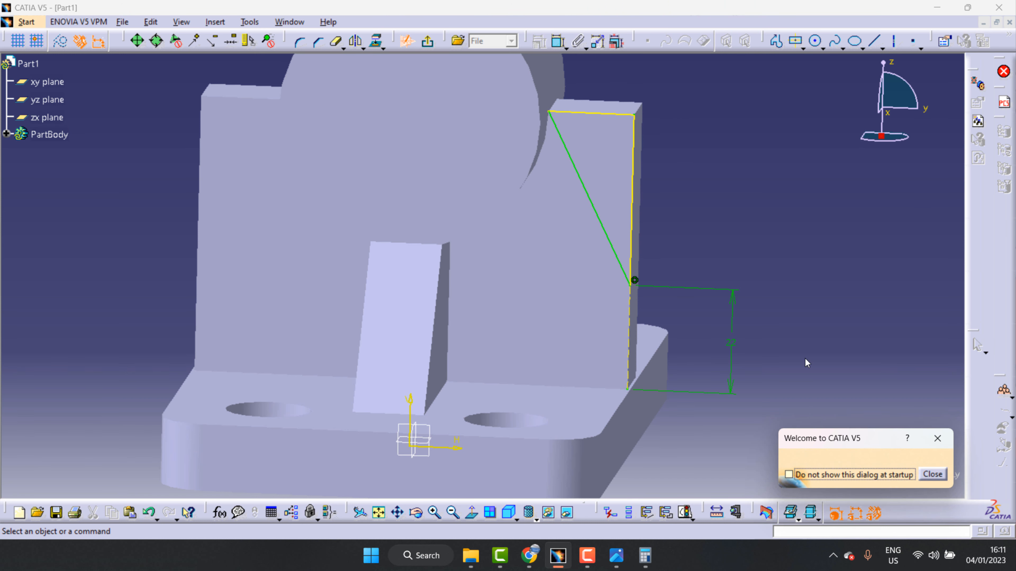
{"action": "left_click", "coordinate": [932, 474]}
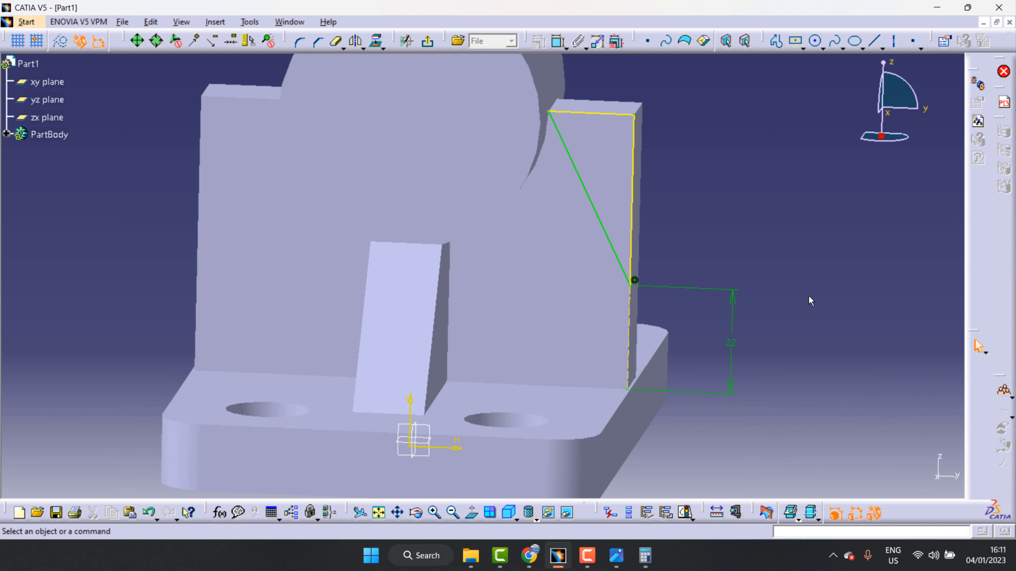
- Exit the sketch and cut the rib's upper outer corner with a 22.5 mm deep pocket
{"action": "left_click", "coordinate": [408, 41]}
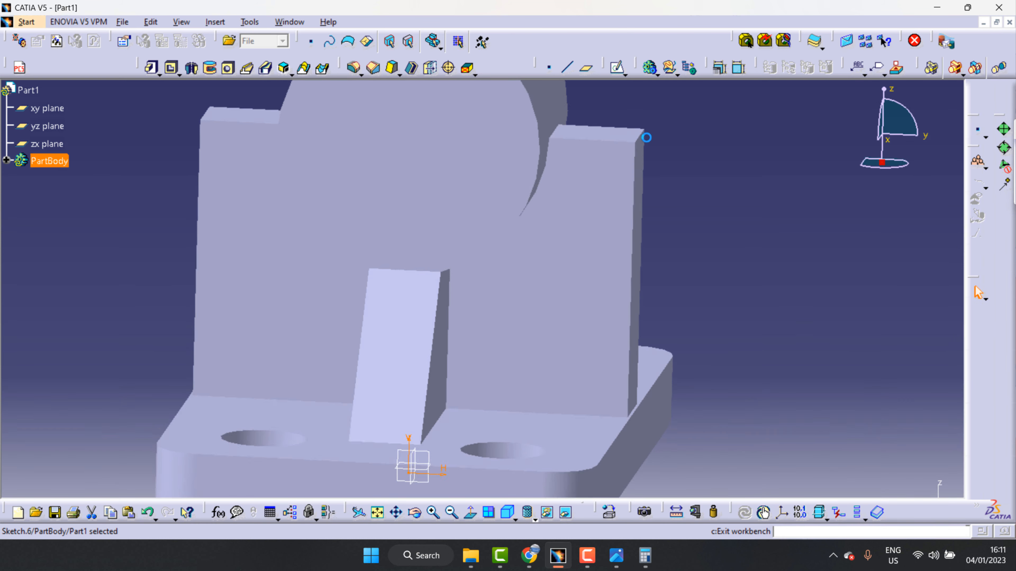
{"action": "left_click", "coordinate": [171, 68]}
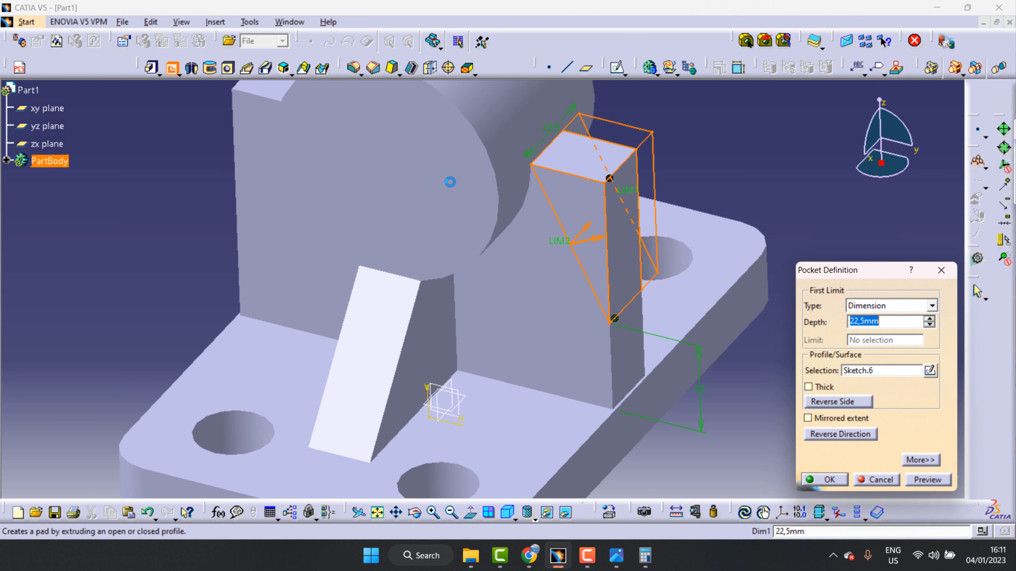
{"action": "left_click", "coordinate": [823, 480]}
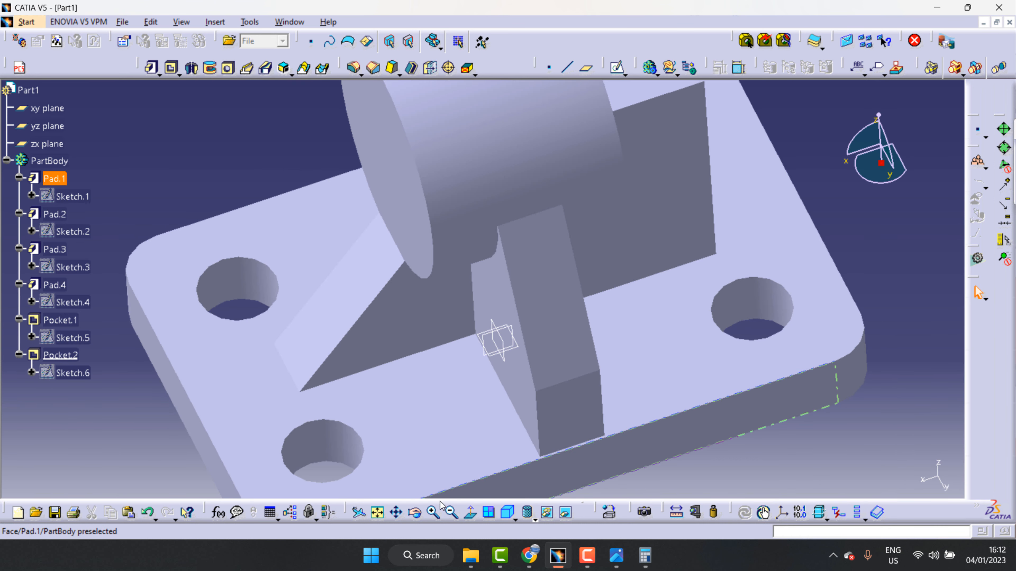
- Start a sketch on the side face of the rib behind the cylinder
{"action": "left_click", "coordinate": [415, 513]}
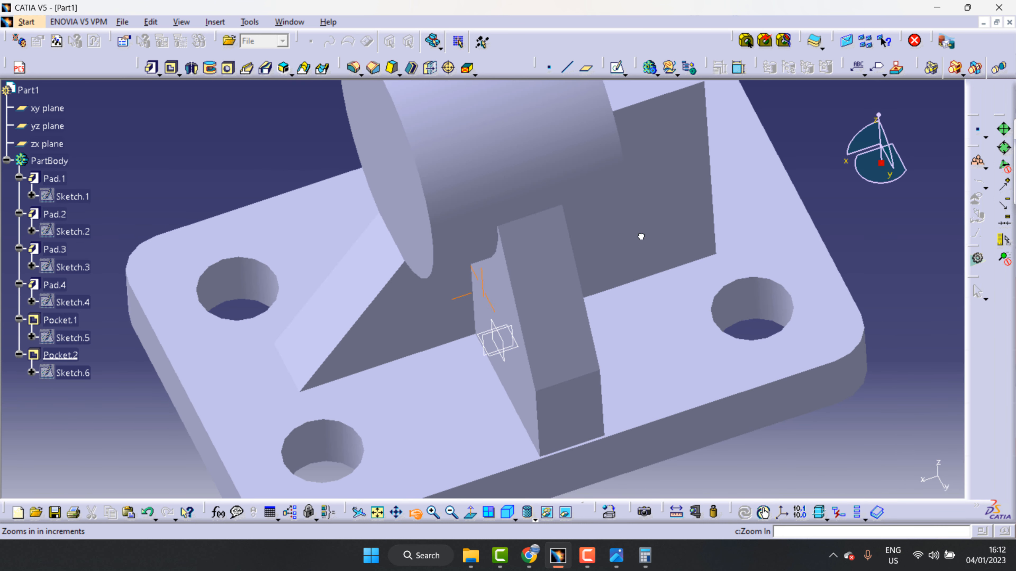
{"action": "left_click_drag", "start_coordinate": [641, 235], "coordinate": [610, 264]}
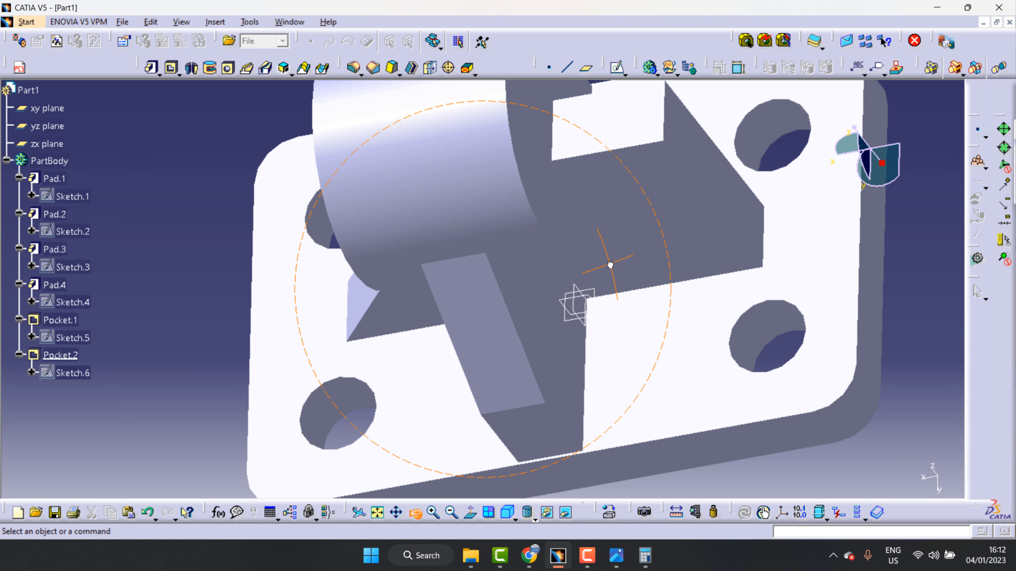
{"action": "mouse_move", "coordinate": [610, 265]}
{"action": "left_mouse_down"}
{"action": "mouse_move", "coordinate": [613, 241]}
{"action": "mouse_move", "coordinate": [585, 241]}
{"action": "mouse_move", "coordinate": [637, 220]}
{"action": "mouse_move", "coordinate": [606, 192]}
{"action": "mouse_move", "coordinate": [629, 164]}
{"action": "left_mouse_up"}
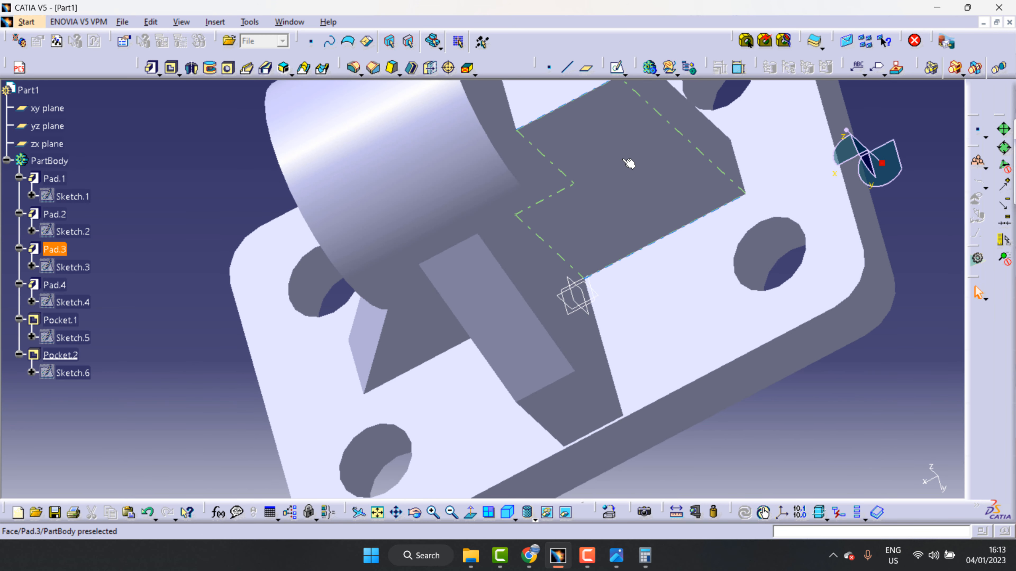
{"action": "left_click", "coordinate": [623, 159]}
{"action": "left_click", "coordinate": [617, 68]}
{"action": "left_click", "coordinate": [416, 513]}
- Project the rear rib's top edge and its inner and outer vertical edges onto the sketch plane
{"action": "mouse_move", "coordinate": [572, 198]}
{"action": "left_mouse_down"}
{"action": "mouse_move", "coordinate": [510, 227]}
{"action": "mouse_move", "coordinate": [631, 95]}
{"action": "left_mouse_up"}
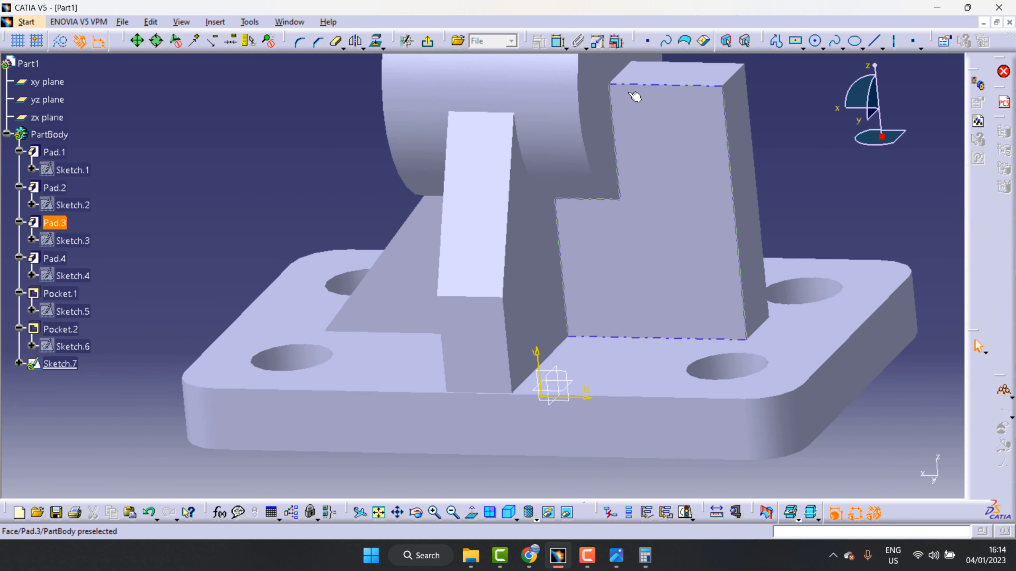
{"action": "left_click", "coordinate": [615, 143]}
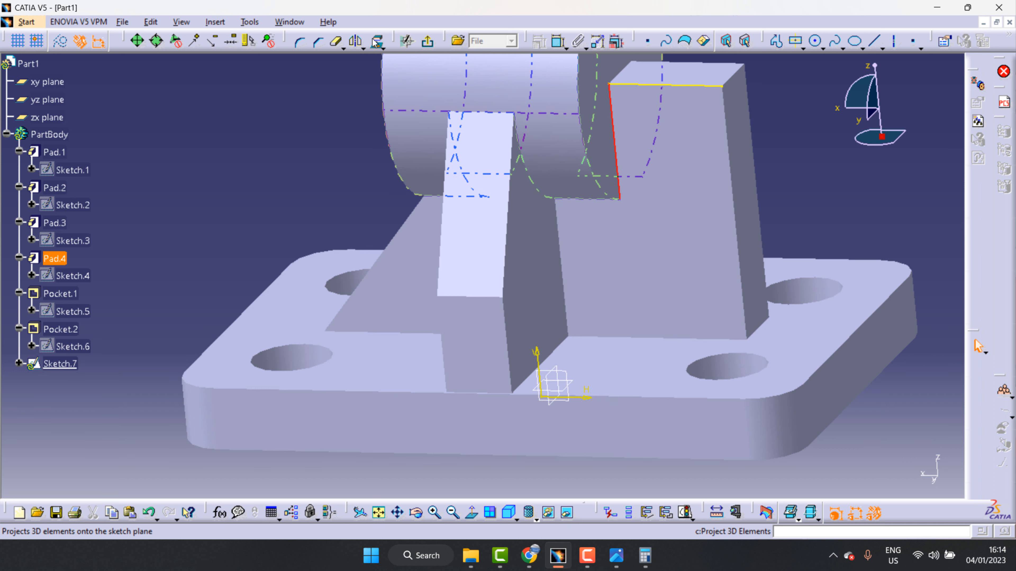
{"action": "left_click", "coordinate": [383, 49]}
{"action": "left_click", "coordinate": [392, 53]}
{"action": "left_click", "coordinate": [317, 98]}
{"action": "left_click", "coordinate": [743, 161]}
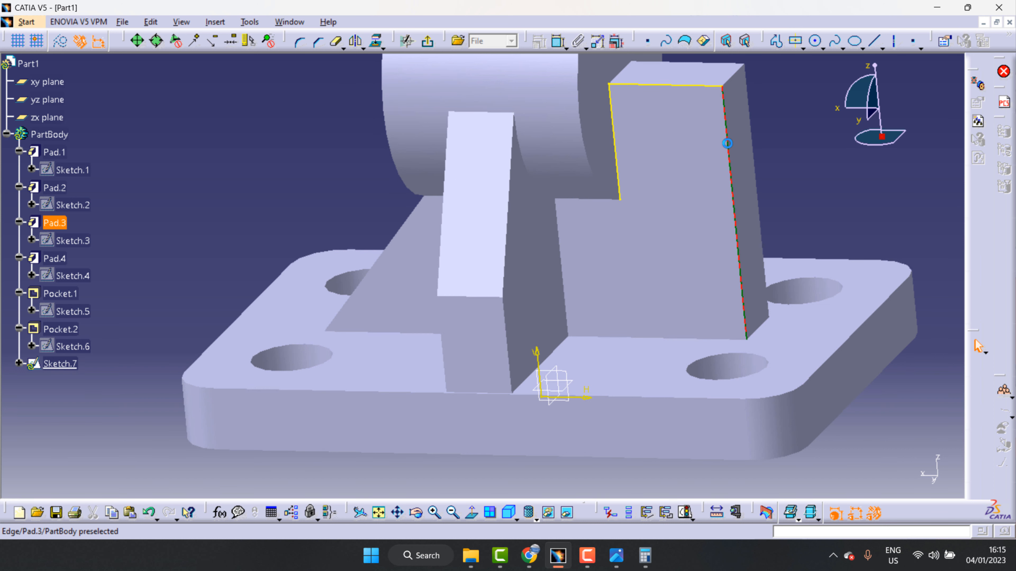
{"action": "left_click", "coordinate": [376, 41]}
- Draw a sloped line from the projected inner edge's lower end to the projected outer edge's lower end
{"action": "left_click", "coordinate": [874, 44]}
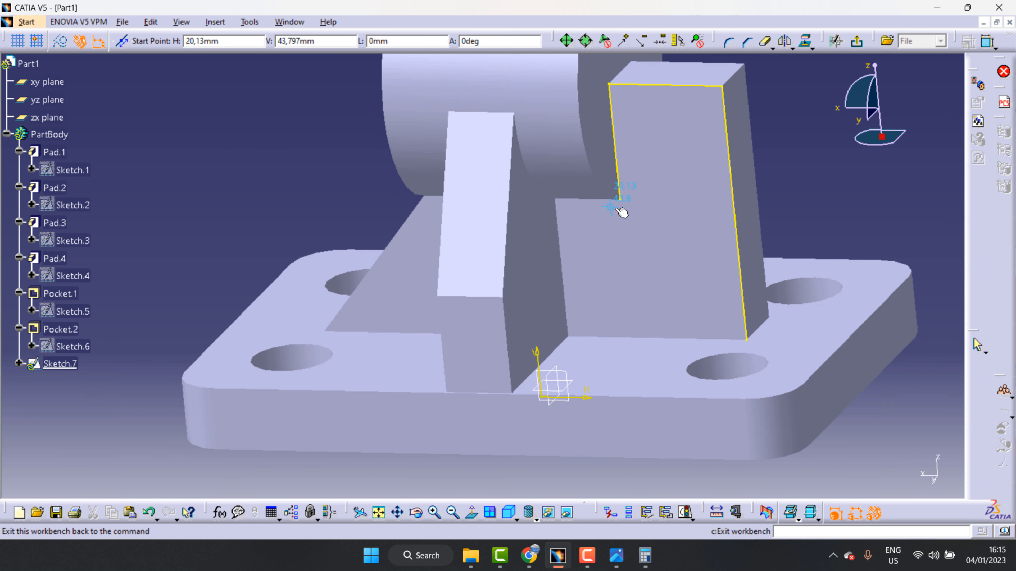
{"action": "left_click", "coordinate": [623, 200]}
{"action": "left_click", "coordinate": [747, 341]}
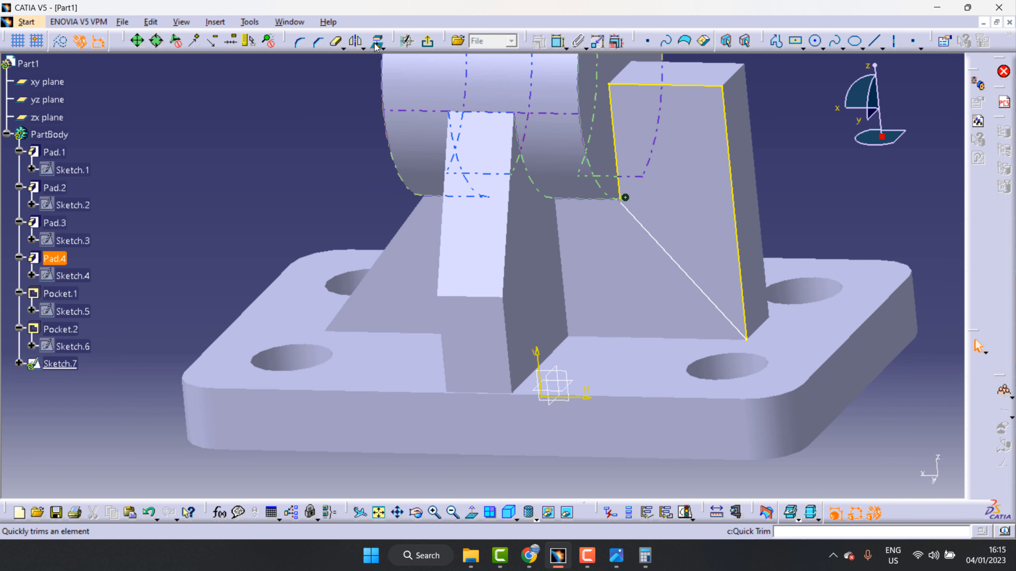
- Exit the sketch and cut the rear rib to its sloped shape with a 22.5 mm deep pocket
{"action": "left_click", "coordinate": [428, 42]}
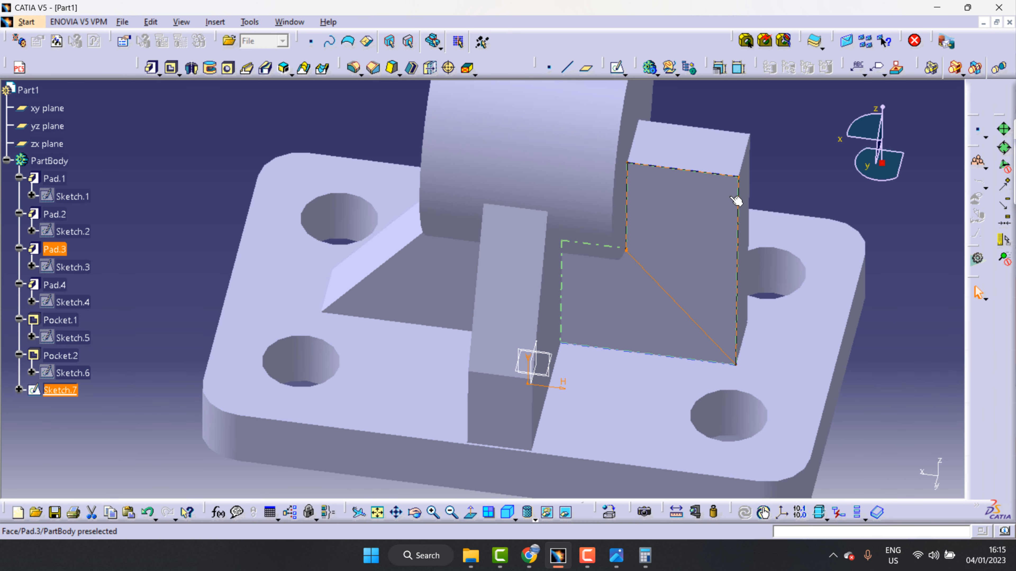
{"action": "left_click", "coordinate": [171, 68]}
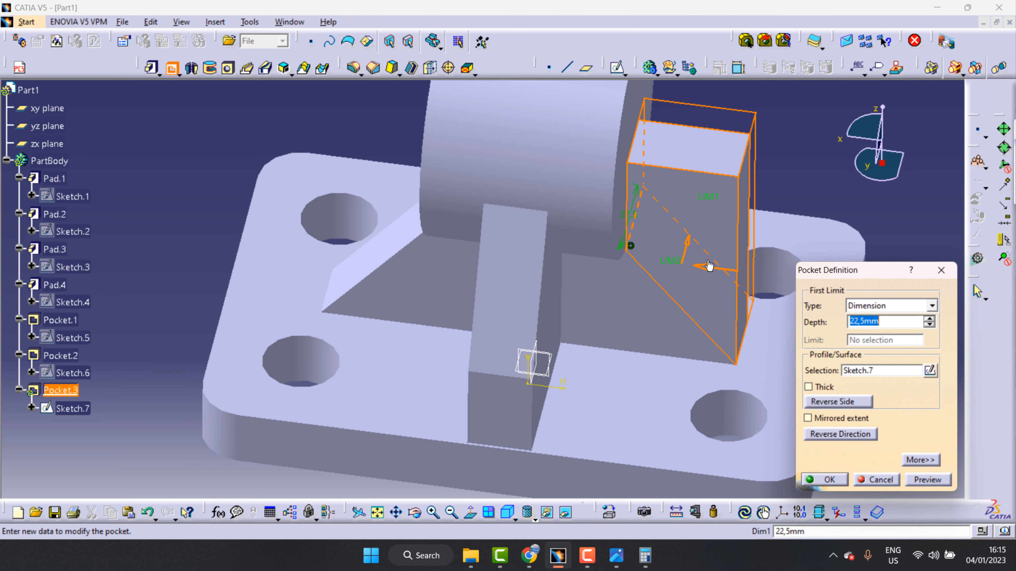
{"action": "left_click", "coordinate": [833, 479]}
- Start a sketch on the wide transverse rib's front face and project the uncut side's outer vertical edge and top edge
{"action": "middle_click_drag", "start_coordinate": [528, 358], "coordinate": [454, 287]}
{"action": "left_click", "coordinate": [454, 287]}
{"action": "left_click", "coordinate": [617, 68]}
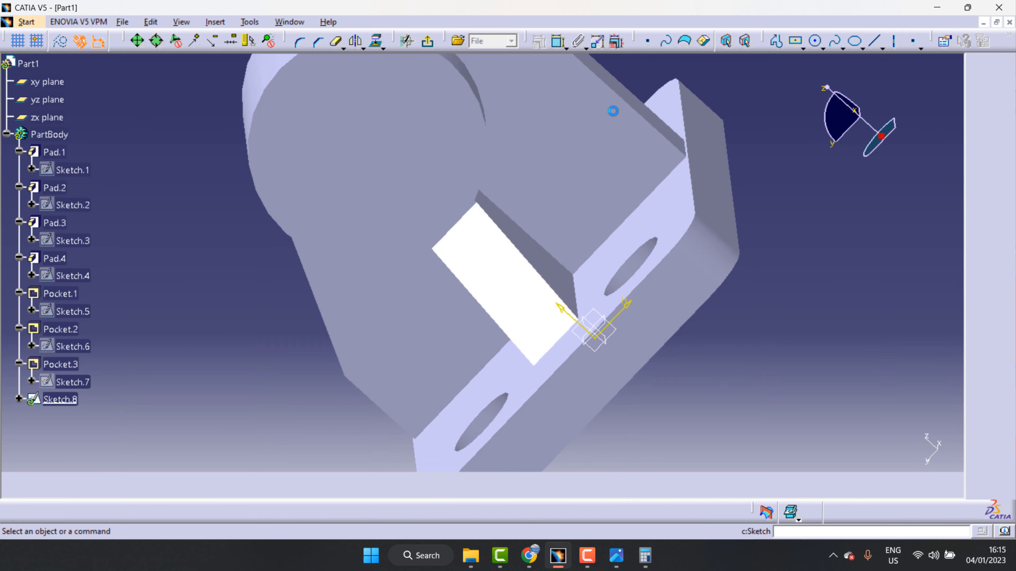
{"action": "middle_click_drag", "start_coordinate": [535, 249], "coordinate": [703, 132]}
{"action": "left_click", "coordinate": [722, 132]}
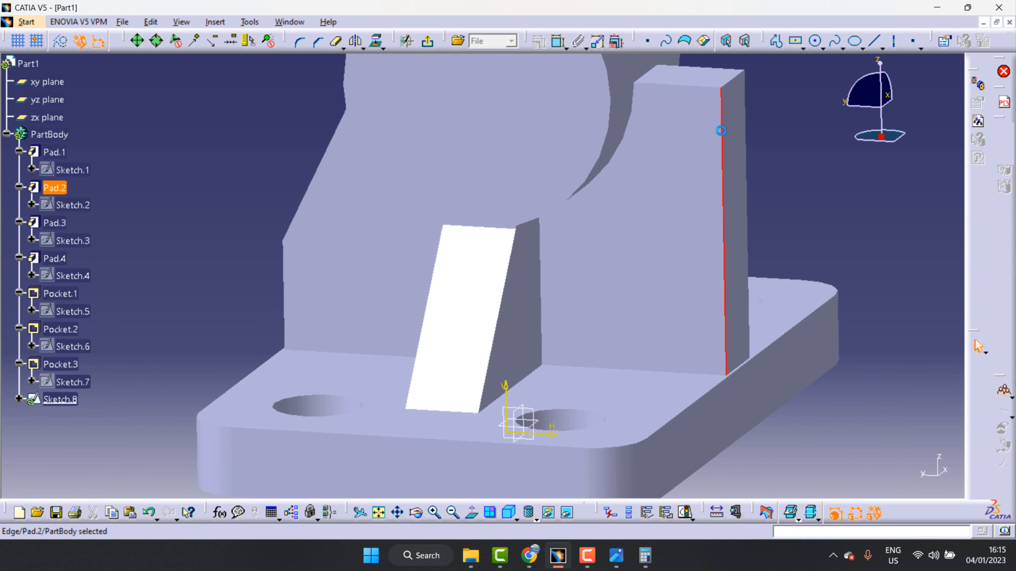
{"action": "left_click", "coordinate": [376, 40]}
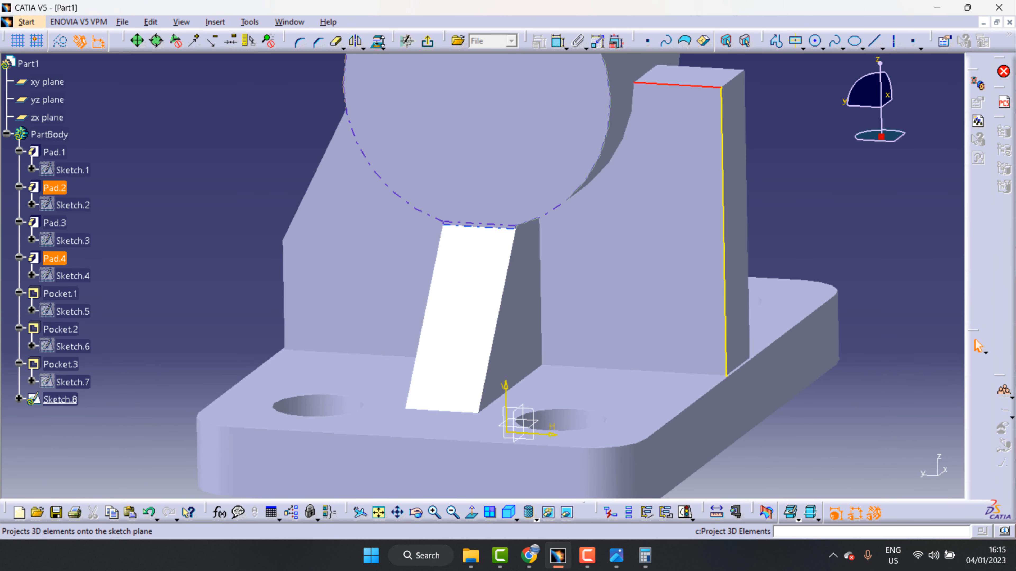
{"action": "left_click", "coordinate": [676, 84]}
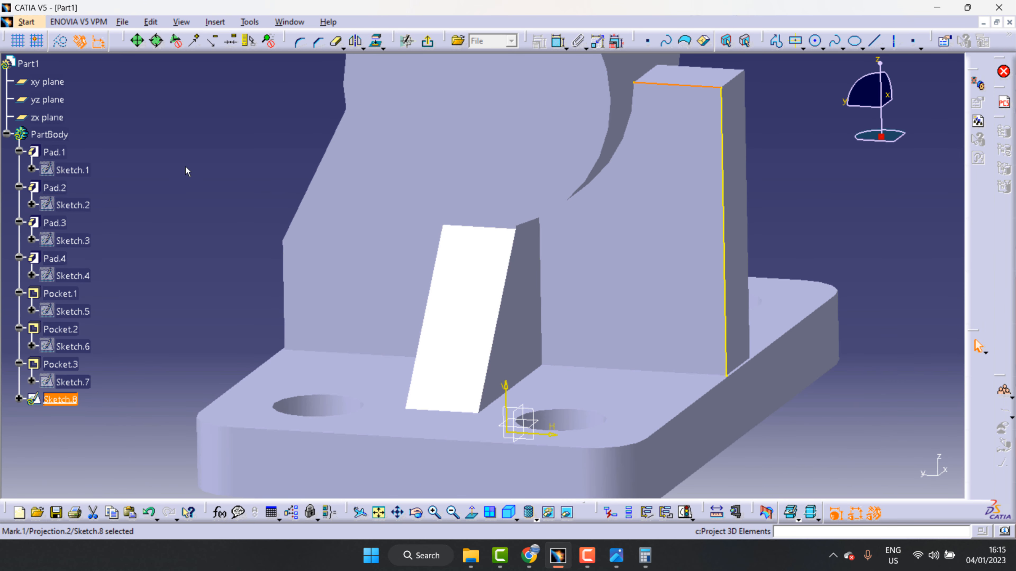
- Draw a sloped line from the top edge's cylinder-side end to the outer edge, its lower end 22 mm above the edge's base
{"action": "left_click", "coordinate": [874, 40]}
{"action": "left_click", "coordinate": [634, 83]}
{"action": "left_click", "coordinate": [725, 271]}
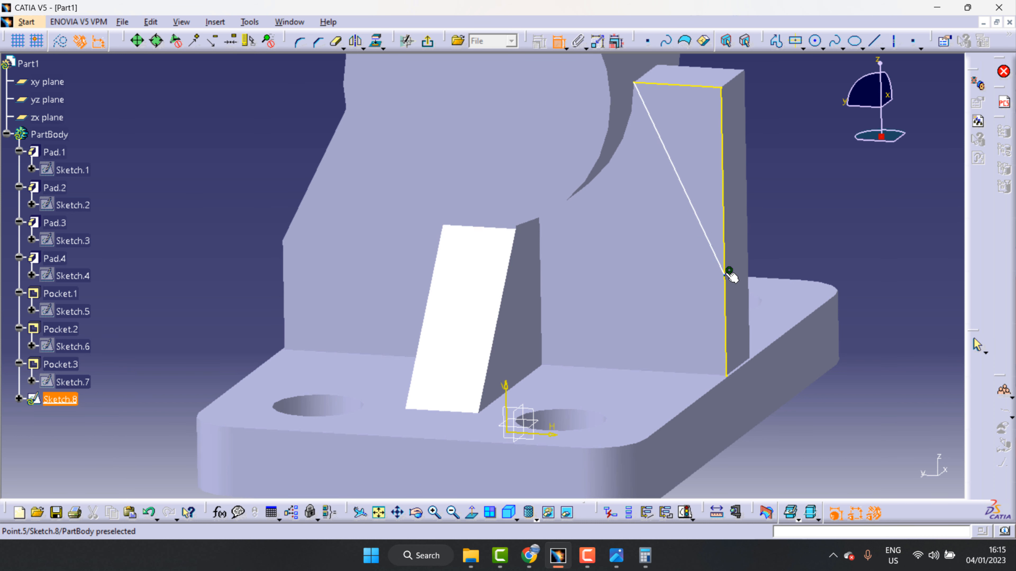
{"action": "left_click", "coordinate": [735, 383]}
{"action": "double_click", "coordinate": [784, 321]}
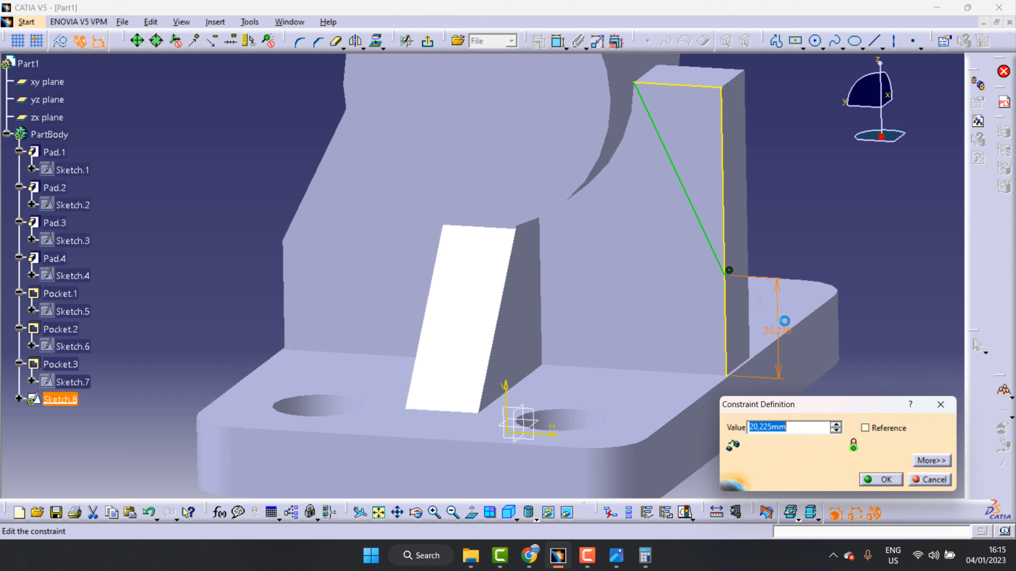
{"action": "left_click", "coordinate": [885, 480]}
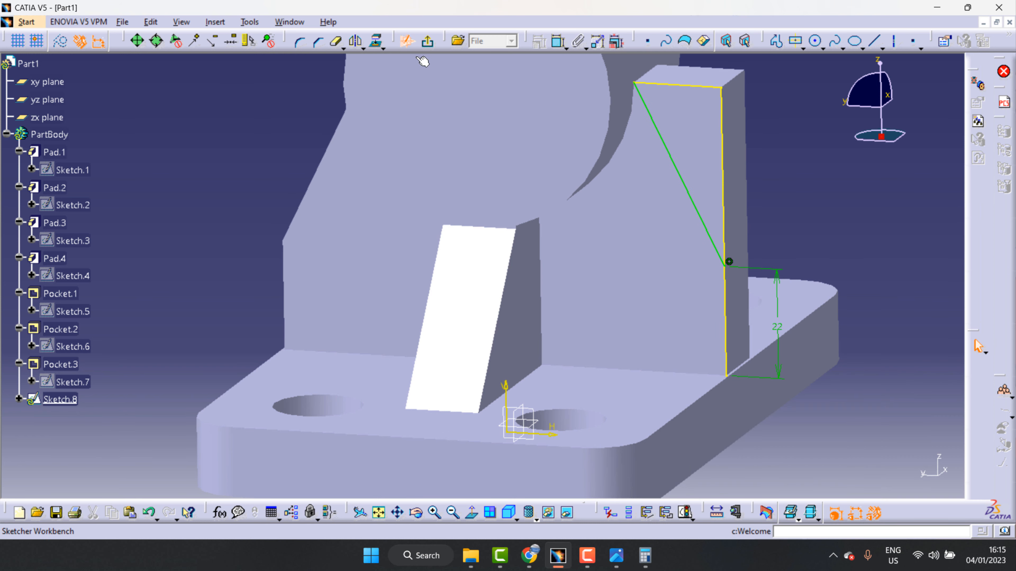
- Try to cut a 22.5 mm deep pocket from the new sketch with its projected outer edge untrimmed
{"action": "left_click", "coordinate": [427, 41]}
{"action": "left_click", "coordinate": [60, 425]}
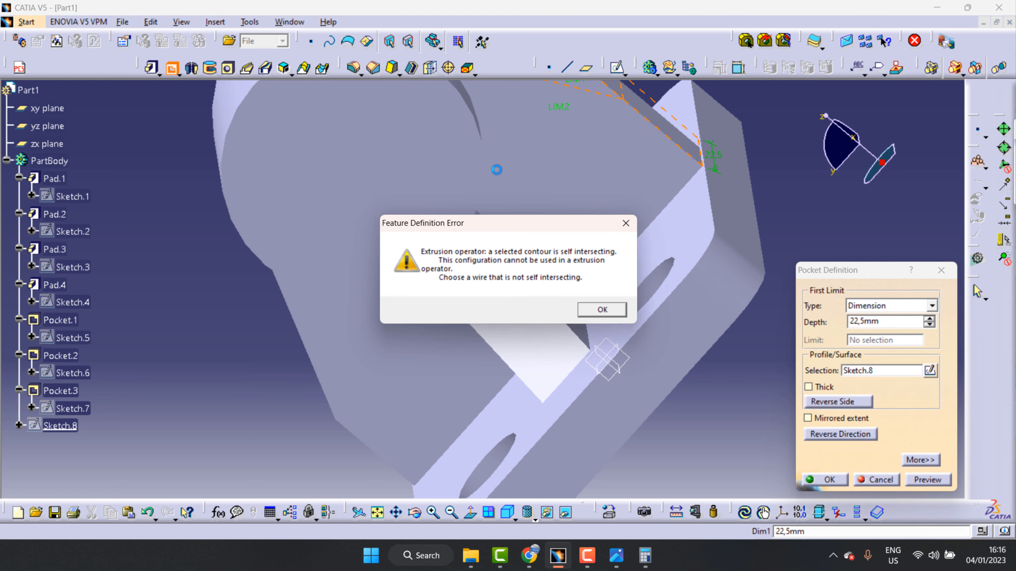
{"action": "left_click", "coordinate": [626, 223]}
{"action": "left_click", "coordinate": [876, 480]}
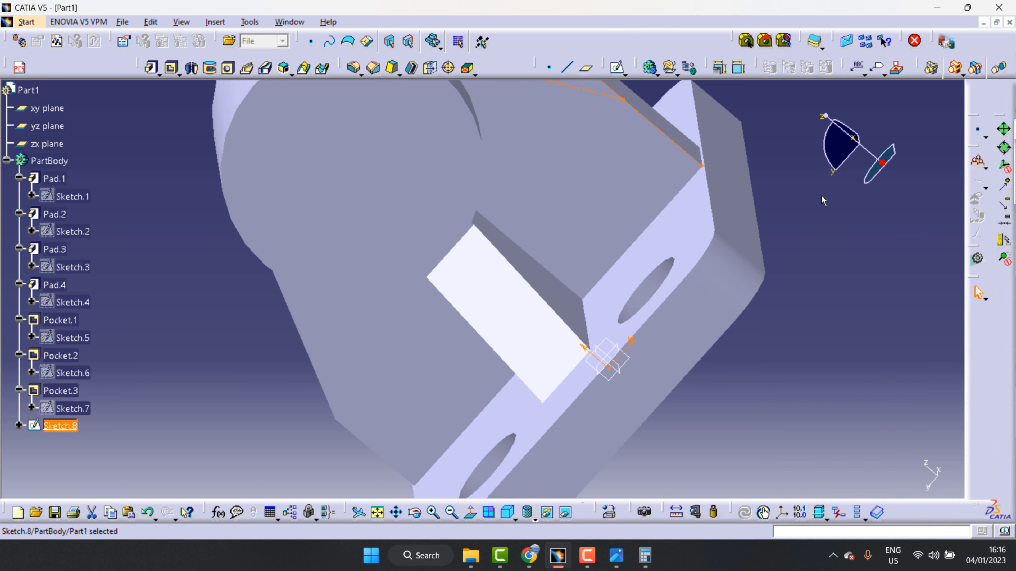
- Reopen the rib sketch and trim away its projected outer edge below the sloped line with Quick Trim
{"action": "double_click", "coordinate": [668, 126]}
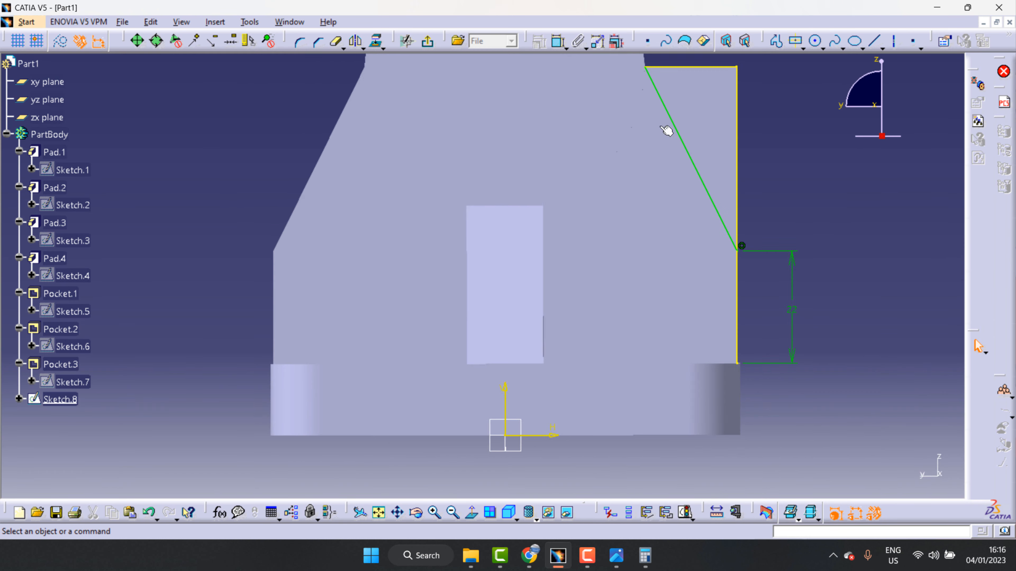
{"action": "left_click", "coordinate": [336, 42]}
{"action": "left_click", "coordinate": [738, 277]}
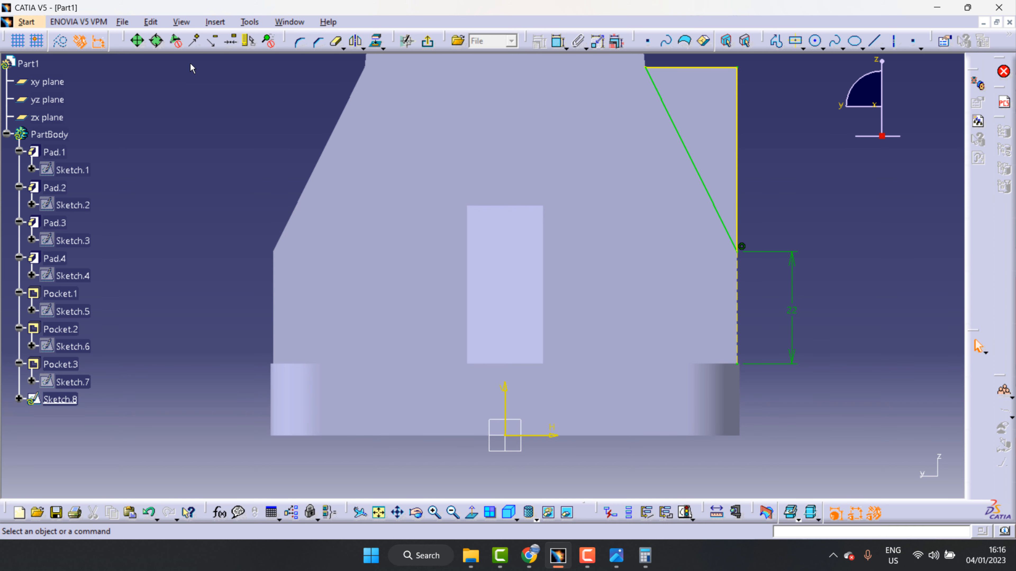
- Cut a 22.5 mm deep pocket from the trimmed triangular sketch on the wide transverse rib
{"action": "left_click", "coordinate": [427, 42]}
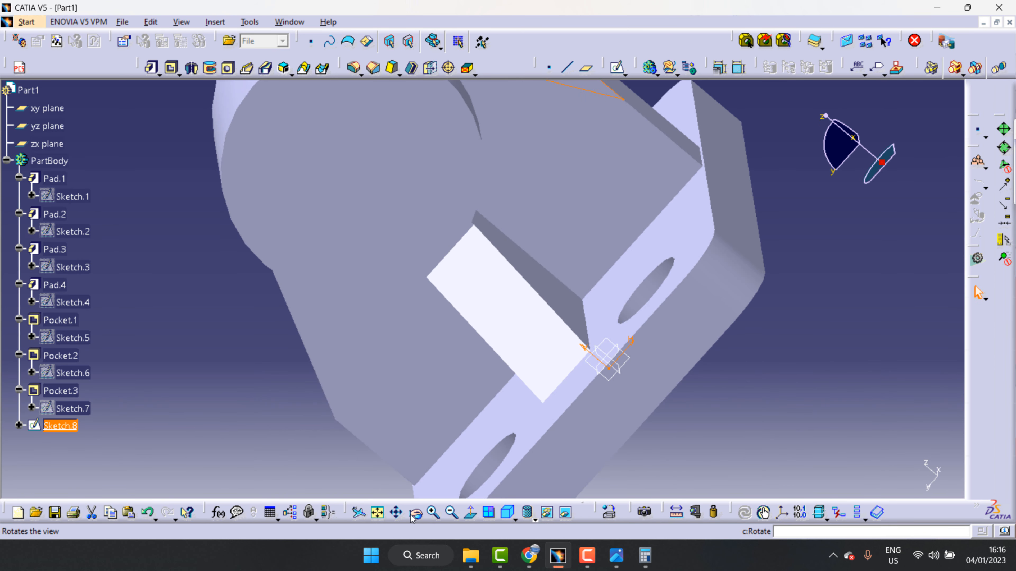
{"action": "left_click", "coordinate": [171, 68]}
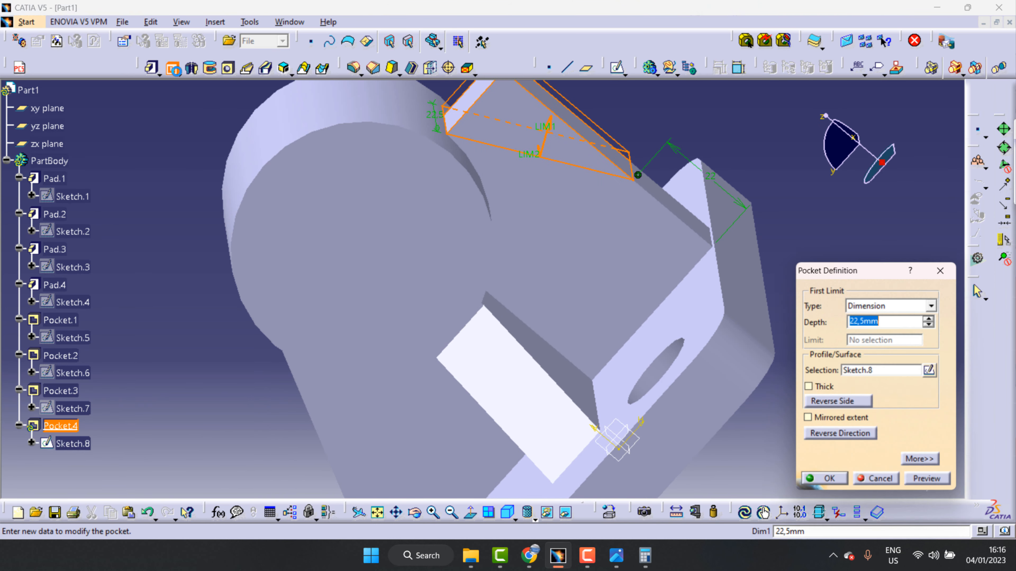
{"action": "left_click", "coordinate": [826, 481]}
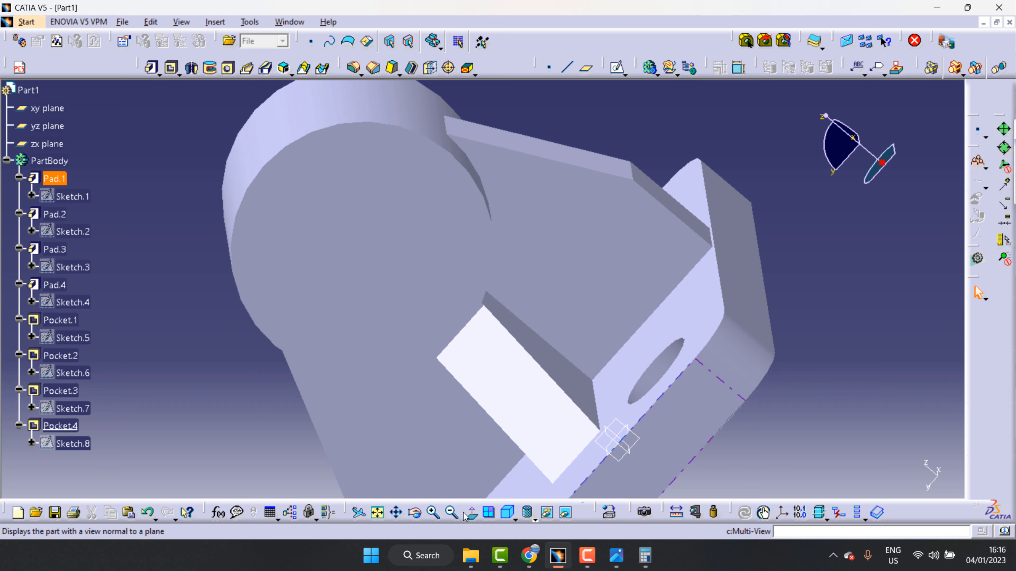
- Start a sketch on the cylinder's end face above the narrow sloped rib and project the face's circular edge
{"action": "middle_click_drag", "start_coordinate": [560, 360], "coordinate": [740, 220]}
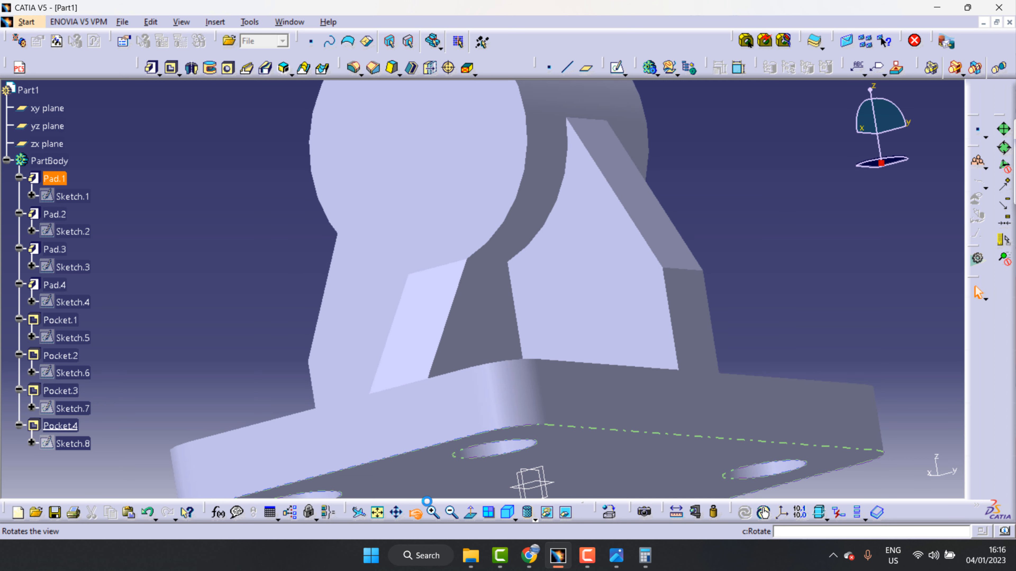
{"action": "middle_click_drag", "start_coordinate": [427, 501], "coordinate": [535, 368]}
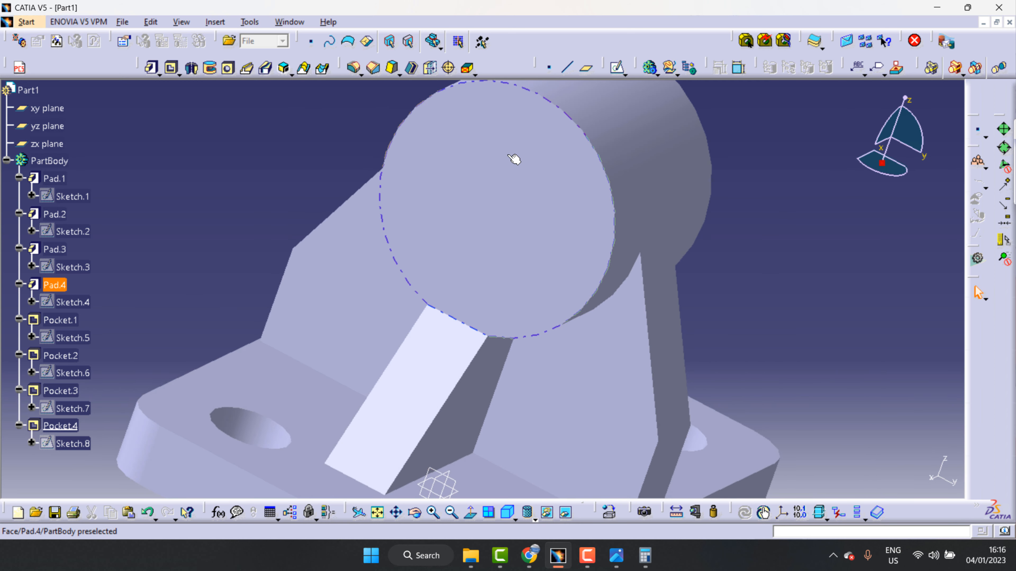
{"action": "left_click", "coordinate": [509, 156]}
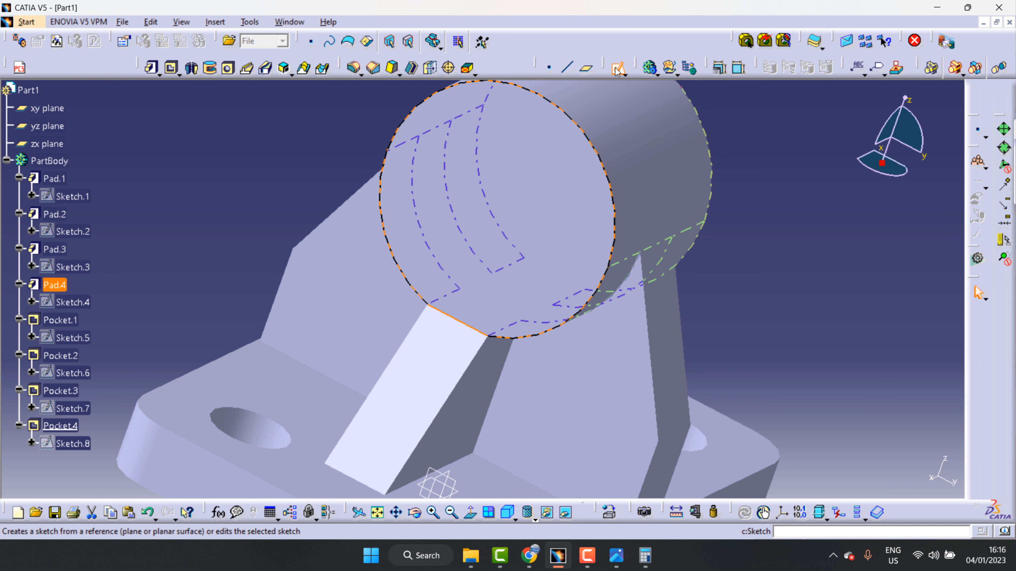
{"action": "left_click", "coordinate": [617, 70]}
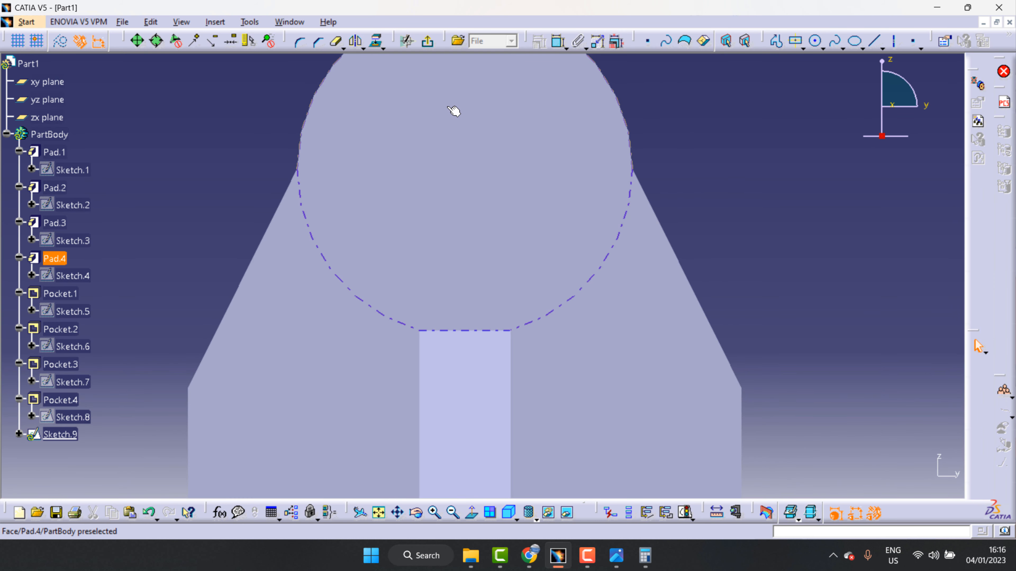
{"action": "left_click", "coordinate": [627, 109]}
{"action": "left_click", "coordinate": [379, 42]}
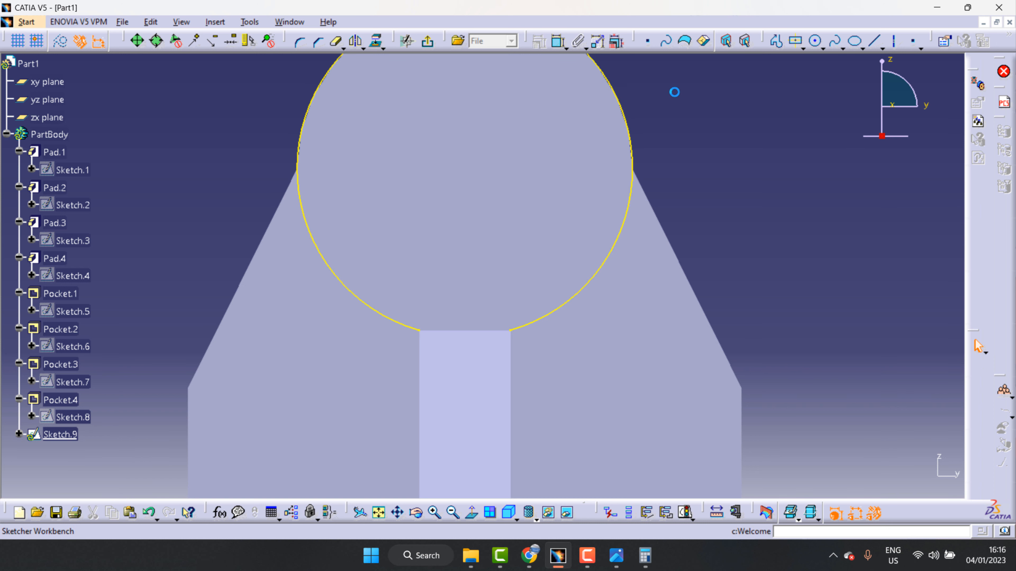
- Draw a circle about 21 mm in diameter in the empty space beside the cylinder's end face
{"action": "left_click", "coordinate": [815, 41]}
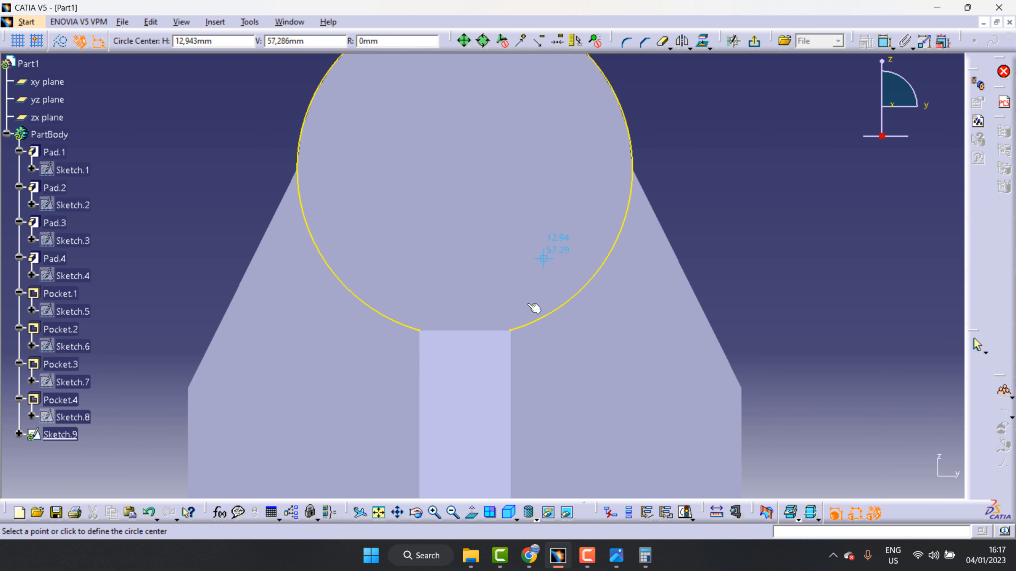
{"action": "middle_click_drag", "start_coordinate": [522, 186], "coordinate": [530, 276]}
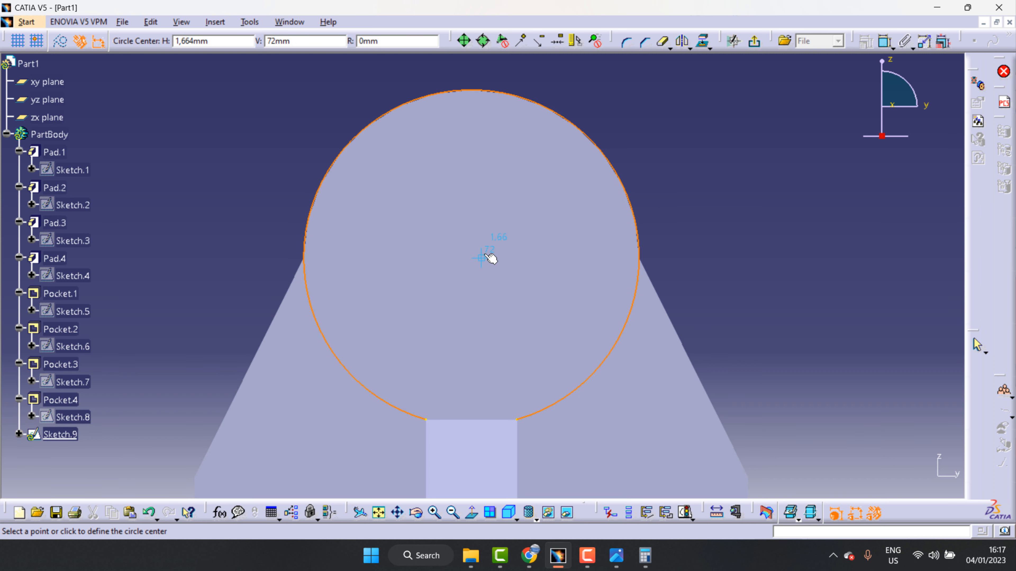
{"action": "left_click", "coordinate": [749, 212]}
{"action": "left_click", "coordinate": [724, 152]}
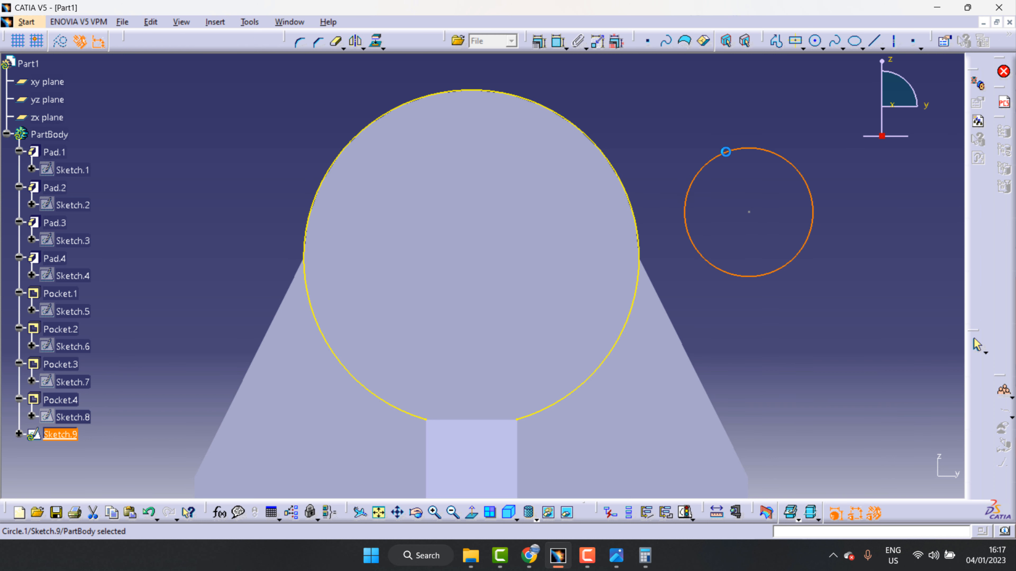
- Check the bore size in the exercise drawing and dimension the new circle with a diameter of 30 mm
{"action": "left_click", "coordinate": [617, 556]}
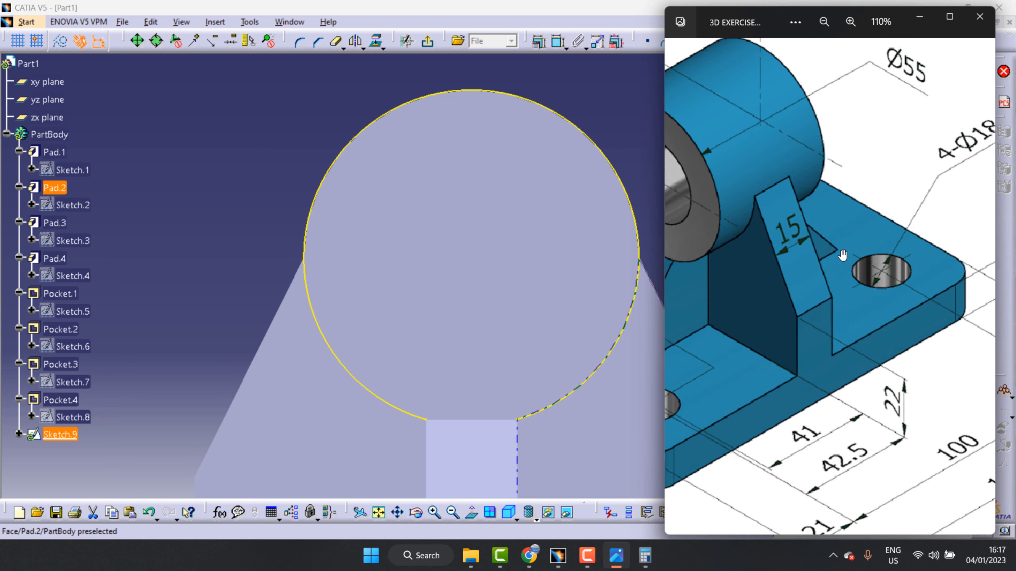
{"action": "scroll", "coordinate": [801, 220], "scroll_direction": "down", "scroll_amount": 3}
{"action": "left_click_drag", "start_coordinate": [759, 221], "coordinate": [866, 210]}
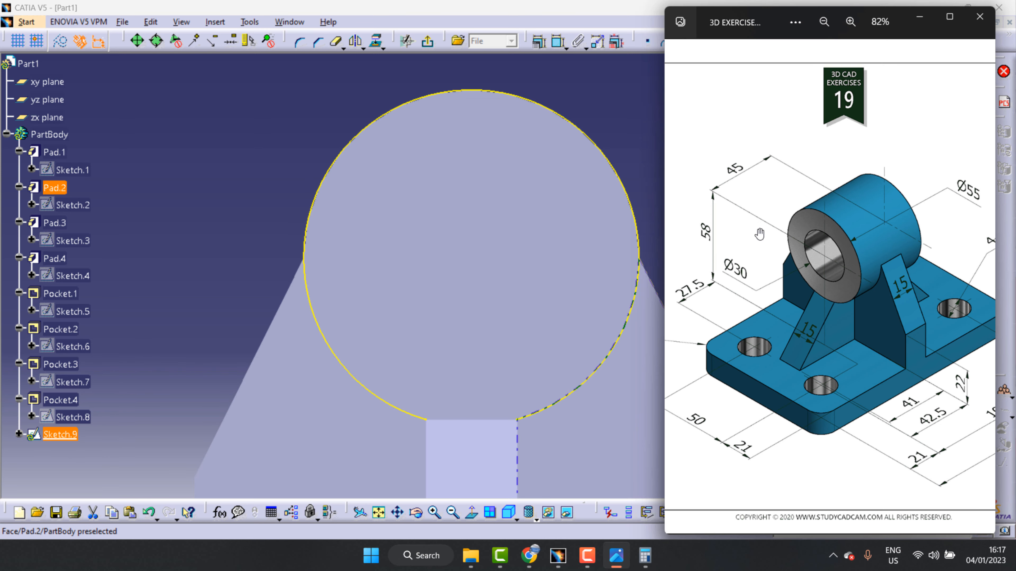
{"action": "scroll", "coordinate": [757, 237], "scroll_direction": "up", "scroll_amount": 2}
{"action": "left_click", "coordinate": [927, 20]}
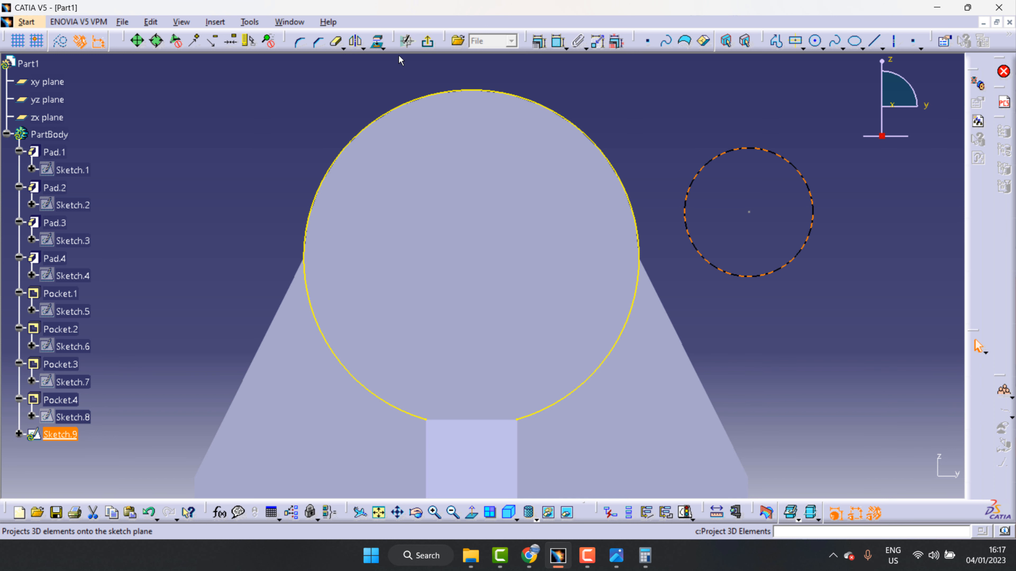
{"action": "left_click", "coordinate": [559, 41]}
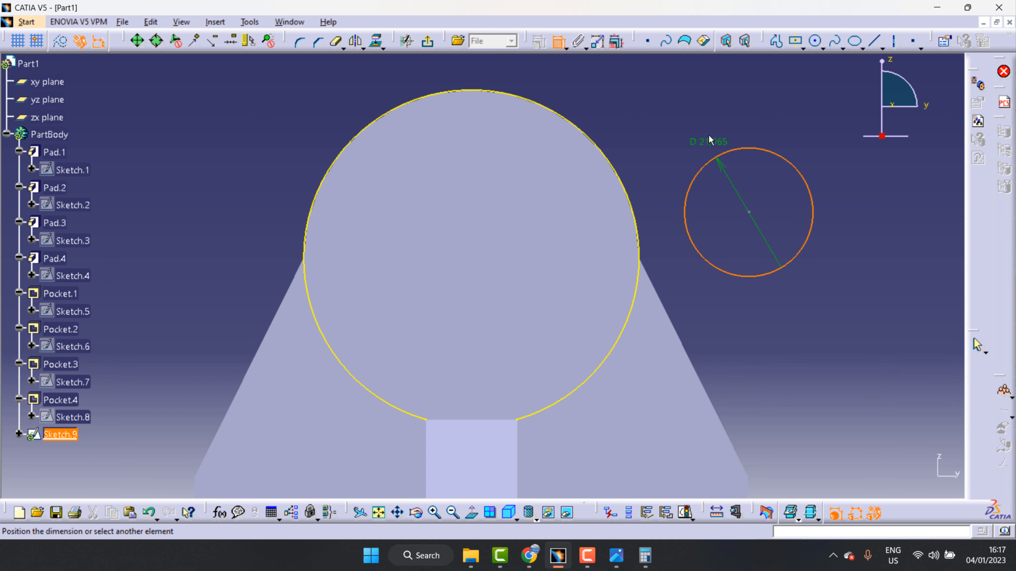
{"action": "left_click", "coordinate": [714, 131]}
{"action": "double_click", "coordinate": [714, 130]}
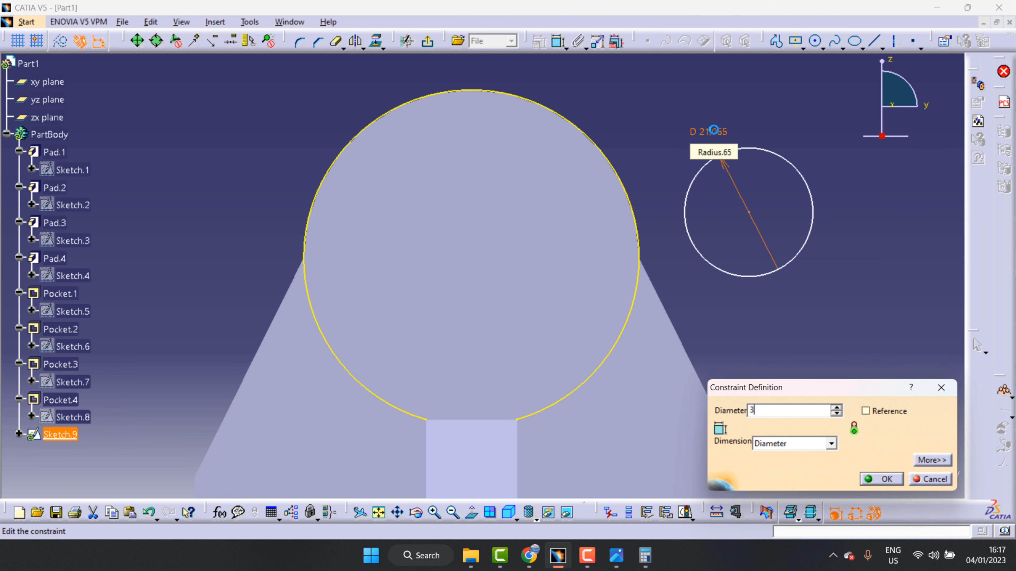
{"action": "key", "text": "Return"}
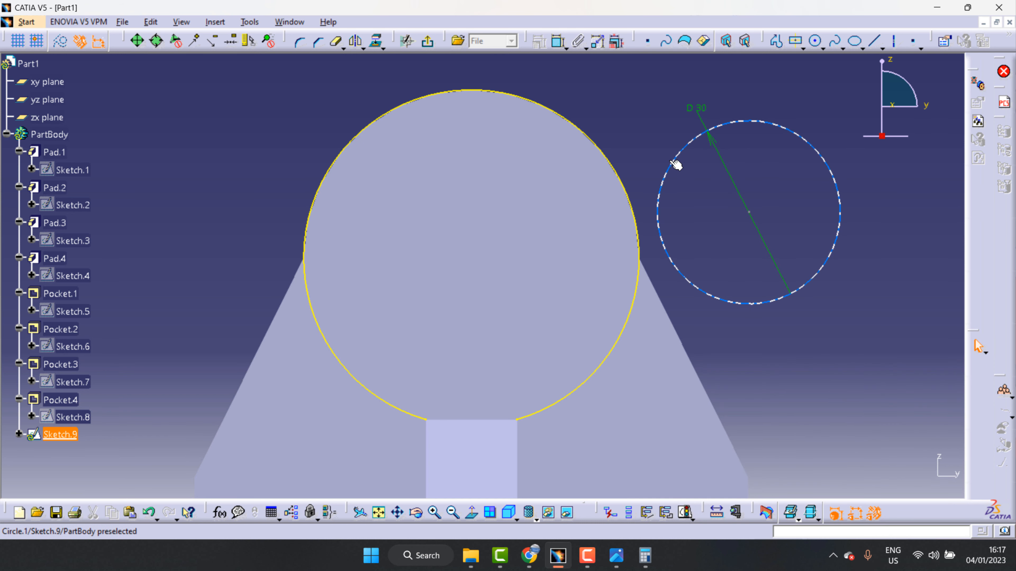
{"action": "right_click", "coordinate": [662, 191]}
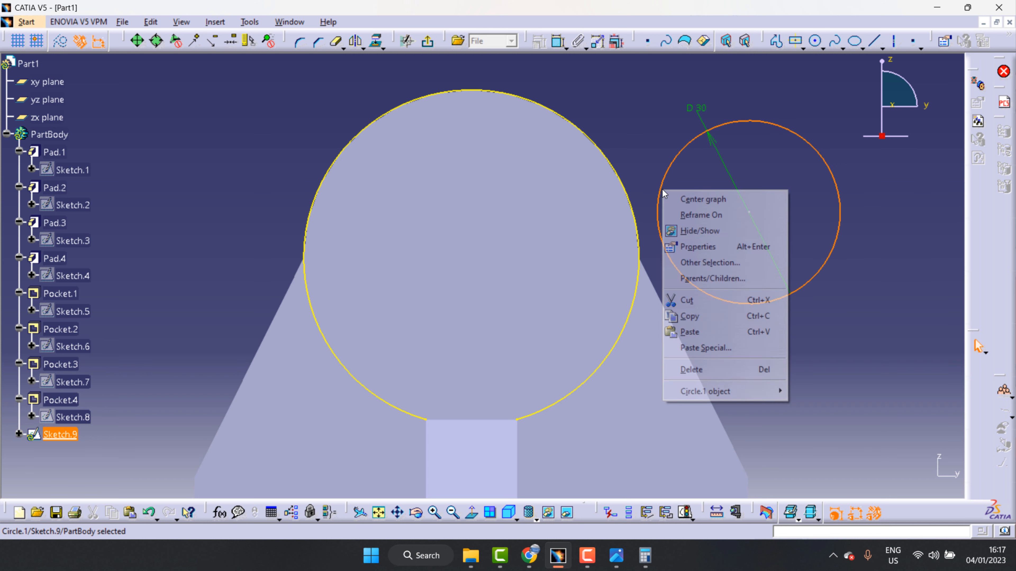
{"action": "left_click", "coordinate": [649, 129]}
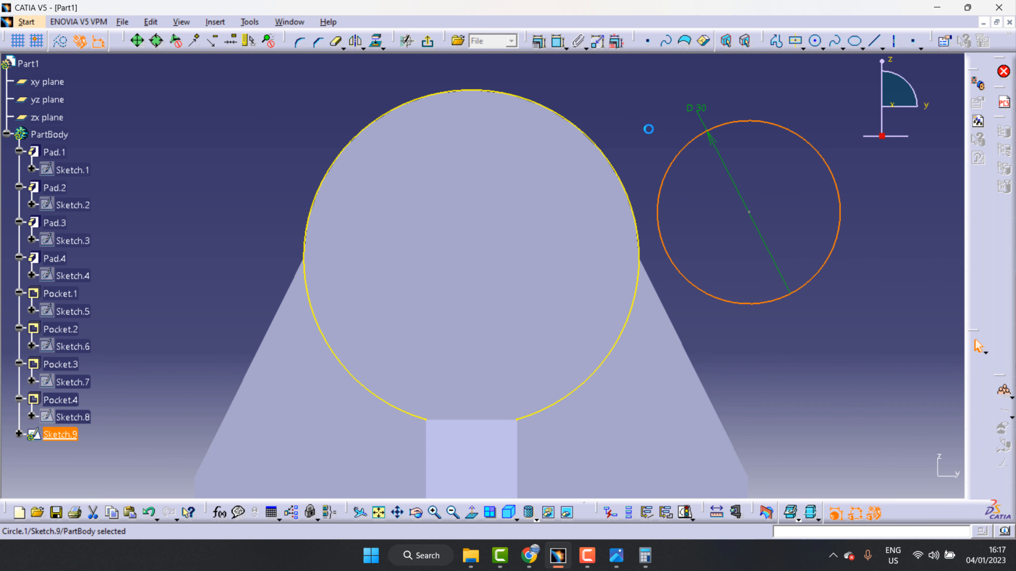
{"action": "left_click", "coordinate": [558, 40]}
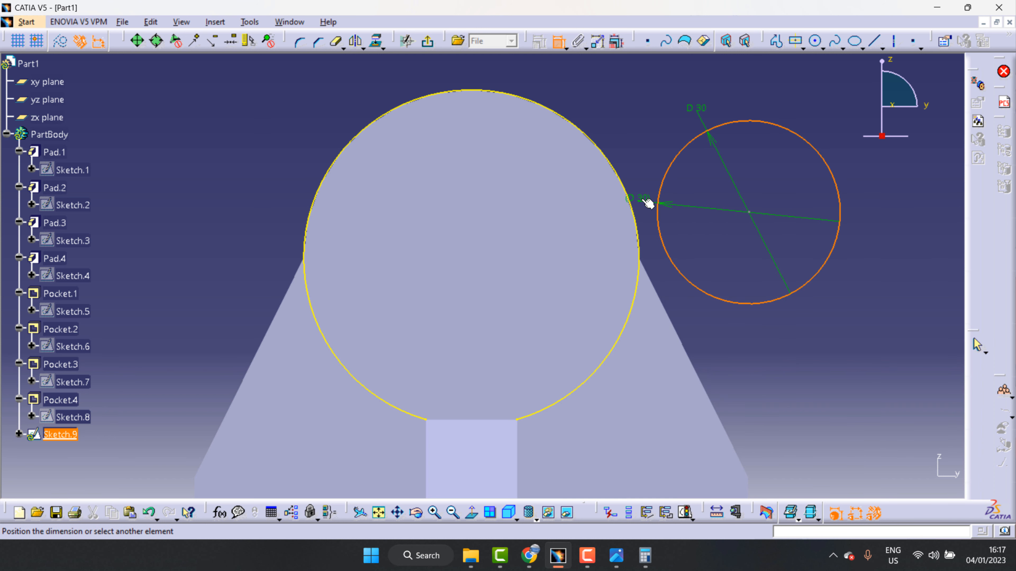
{"action": "key", "text": "Escape"}
{"action": "key", "text": "Escape"}
- Make the 30 mm circle concentric with the projected cylinder edge and remove the projected edge from the sketch
{"action": "left_click", "coordinate": [559, 41]}
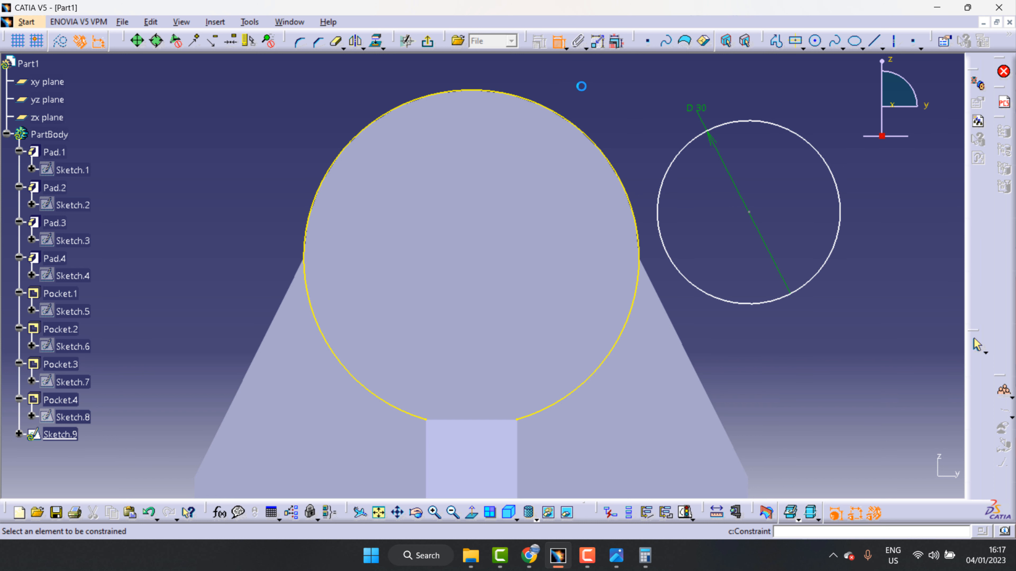
{"action": "left_click", "coordinate": [641, 221]}
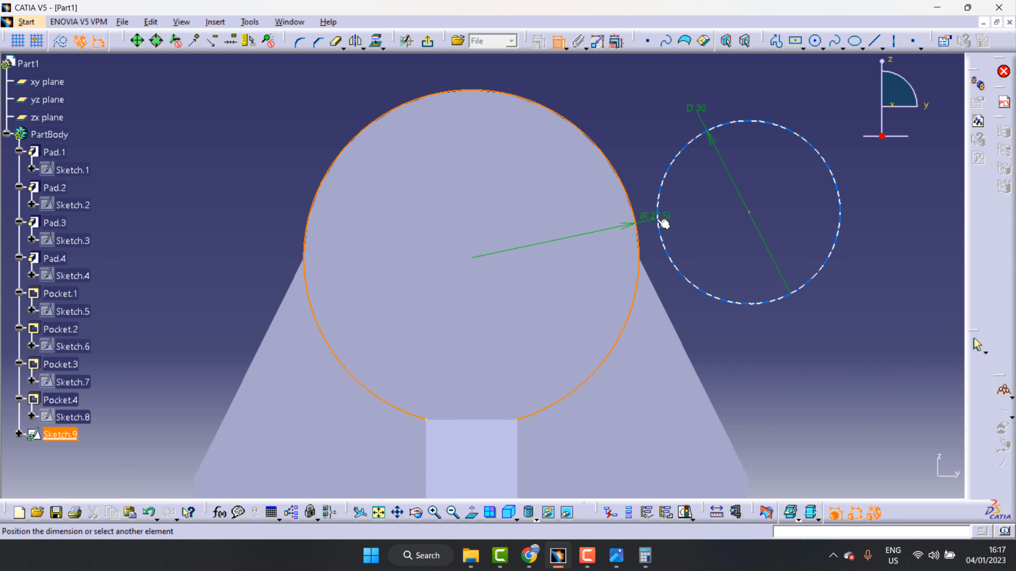
{"action": "left_click", "coordinate": [663, 221]}
{"action": "right_click", "coordinate": [651, 149]}
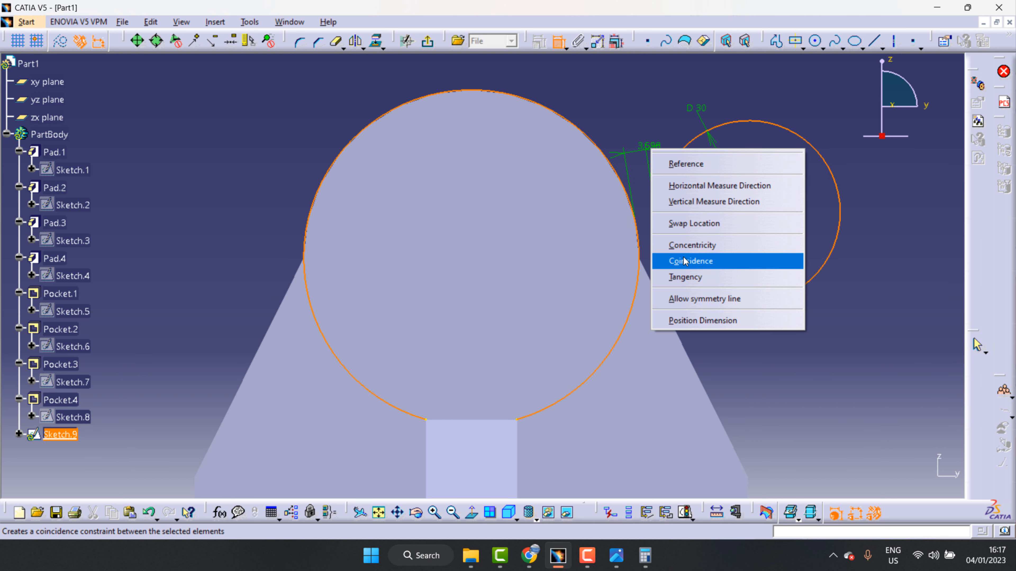
{"action": "left_click", "coordinate": [692, 245]}
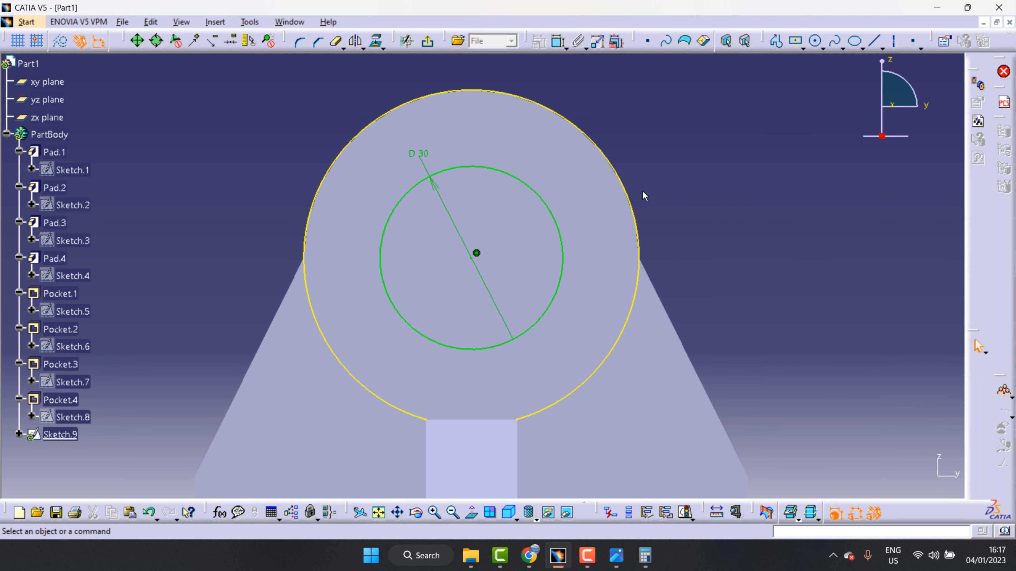
{"action": "right_click", "coordinate": [639, 209]}
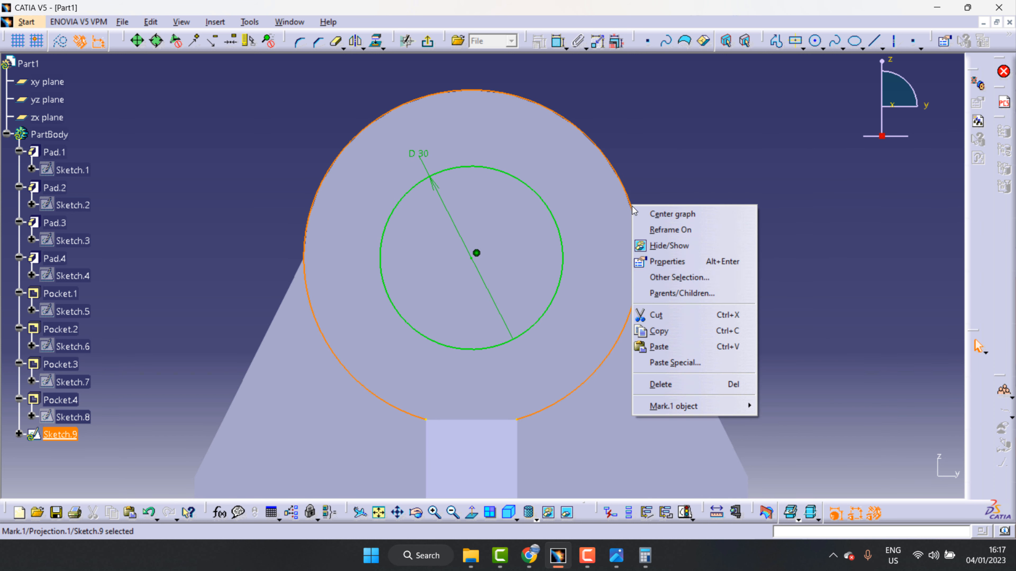
{"action": "left_click", "coordinate": [659, 315]}
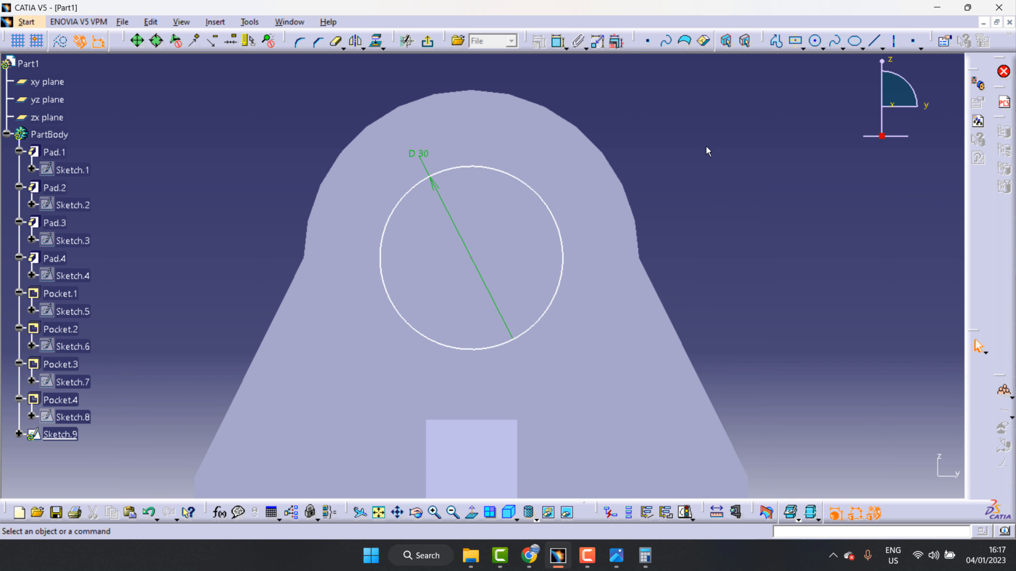
- Leave the sketch and cut the 30 mm circle as a 100 mm deep pocket through the cylinder
{"action": "left_click", "coordinate": [428, 41]}
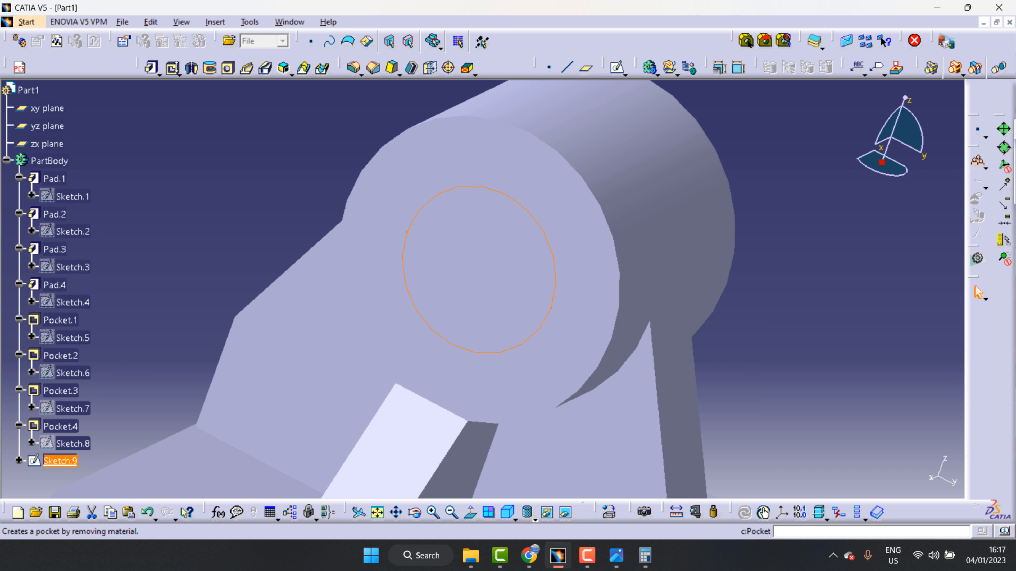
{"action": "left_click", "coordinate": [173, 69]}
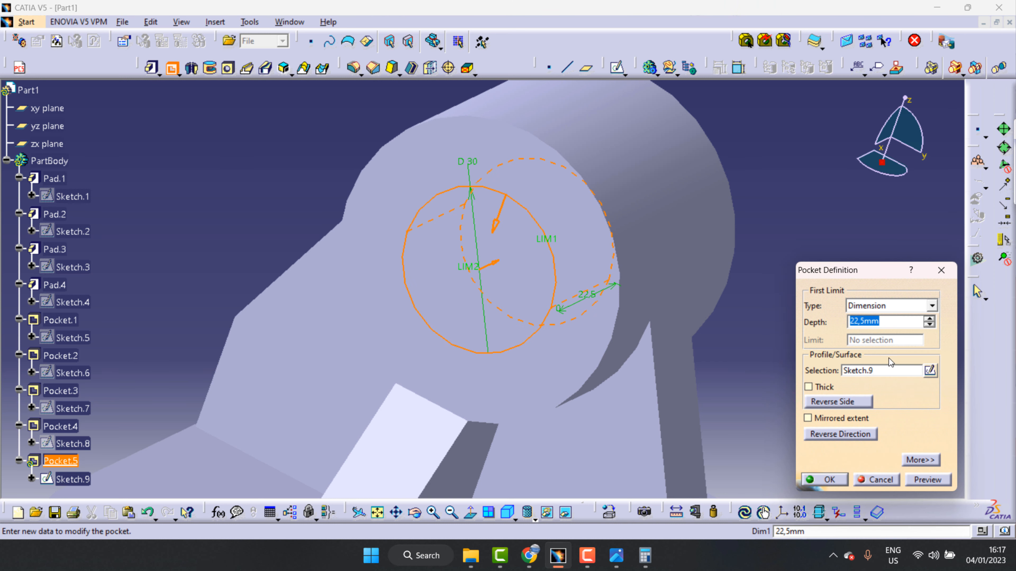
{"action": "type", "text": "100"}
{"action": "key", "text": "Return"}
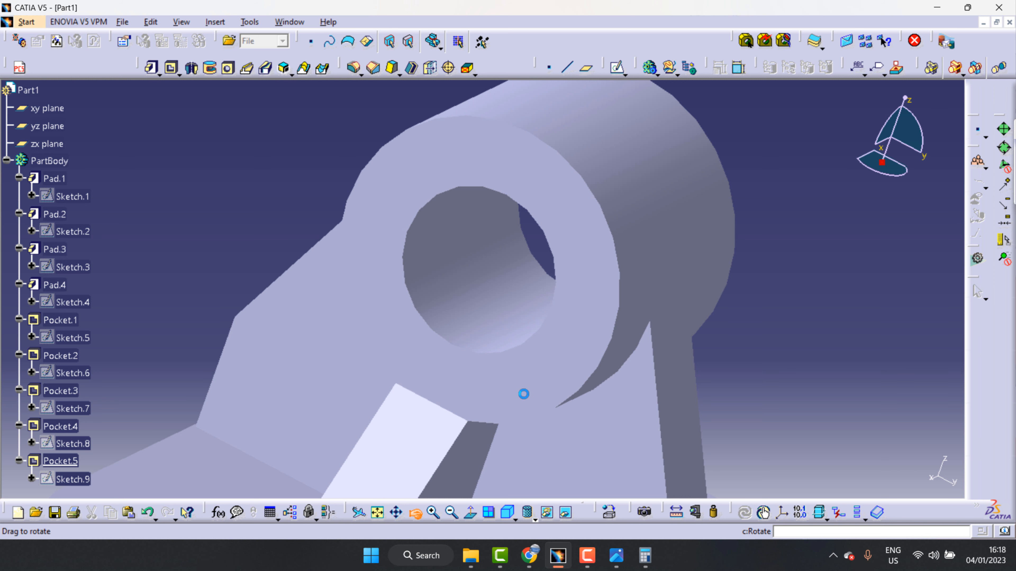
- Examine the bracket from several angles, checking the bore, the sloped ribs and the base plate
{"action": "left_click", "coordinate": [450, 517]}
{"action": "left_click", "coordinate": [450, 517]}
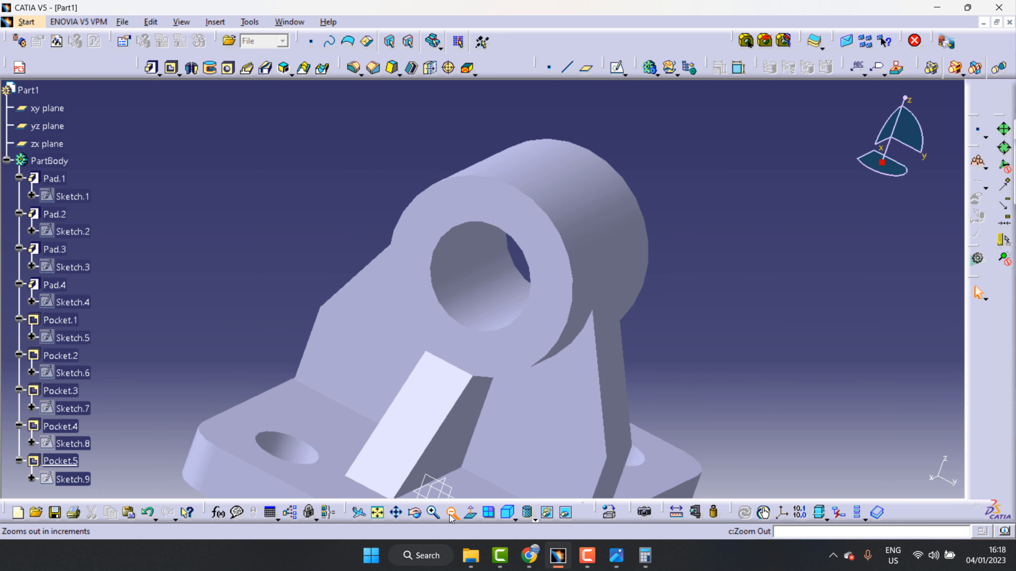
{"action": "left_click", "coordinate": [416, 513]}
{"action": "left_click_drag", "start_coordinate": [484, 431], "coordinate": [679, 325]}
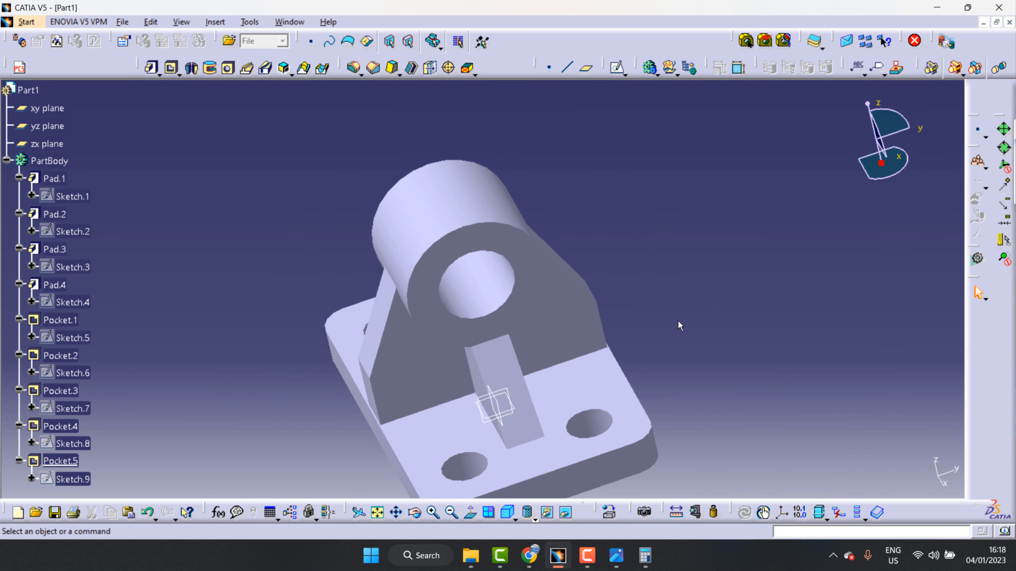
{"action": "left_click", "coordinate": [416, 514]}
{"action": "left_click_drag", "start_coordinate": [426, 325], "coordinate": [481, 286]}
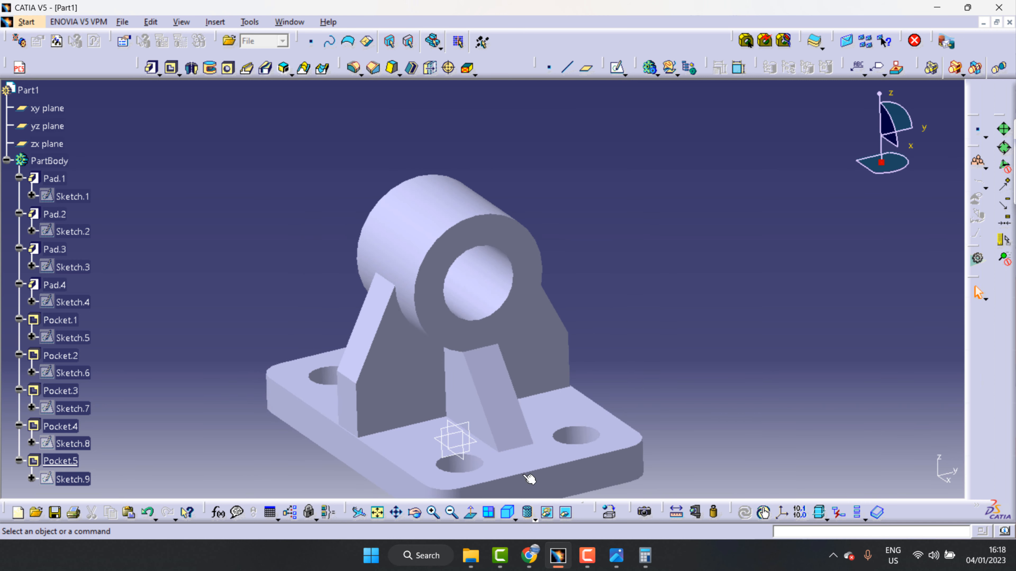
{"action": "left_click", "coordinate": [452, 513]}
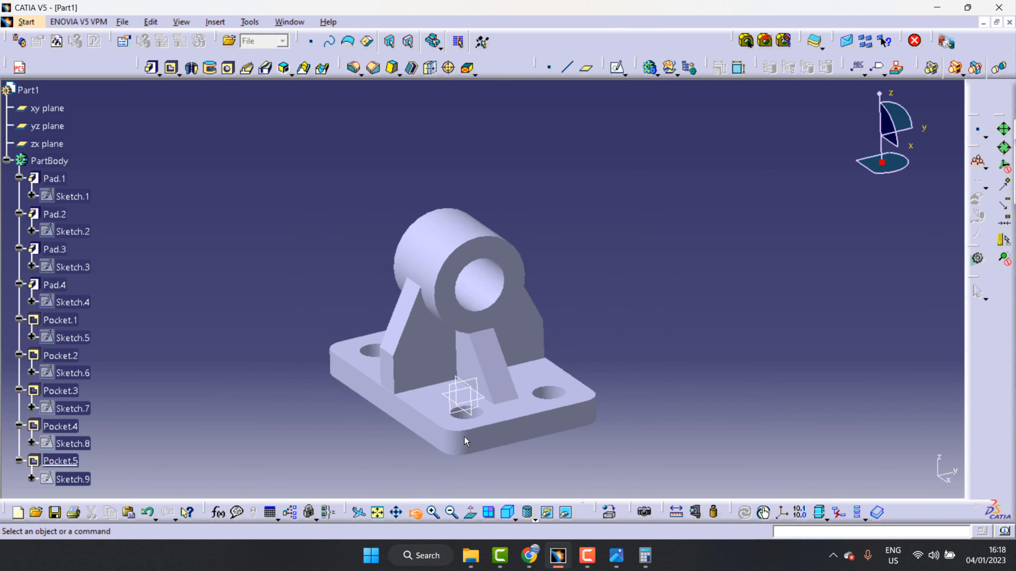
{"action": "middle_click_drag", "start_coordinate": [464, 441], "coordinate": [481, 450]}
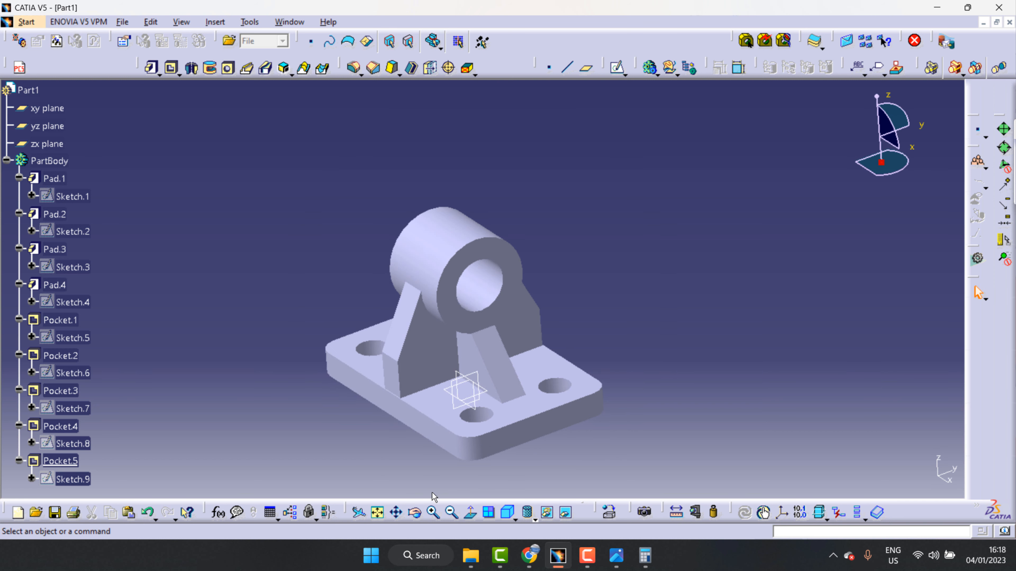
{"action": "left_click", "coordinate": [451, 515]}
{"action": "left_click", "coordinate": [436, 514]}
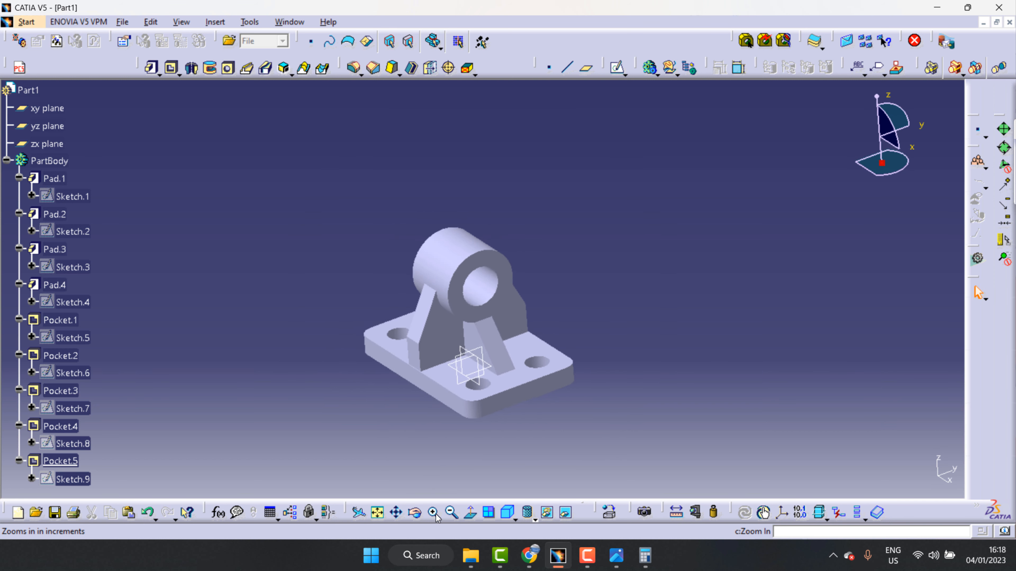
- Collapse the part body in the specification tree and hide the xy, yz and zx reference planes
{"action": "left_click", "coordinate": [397, 514]}
{"action": "left_click_drag", "start_coordinate": [569, 340], "coordinate": [617, 300]}
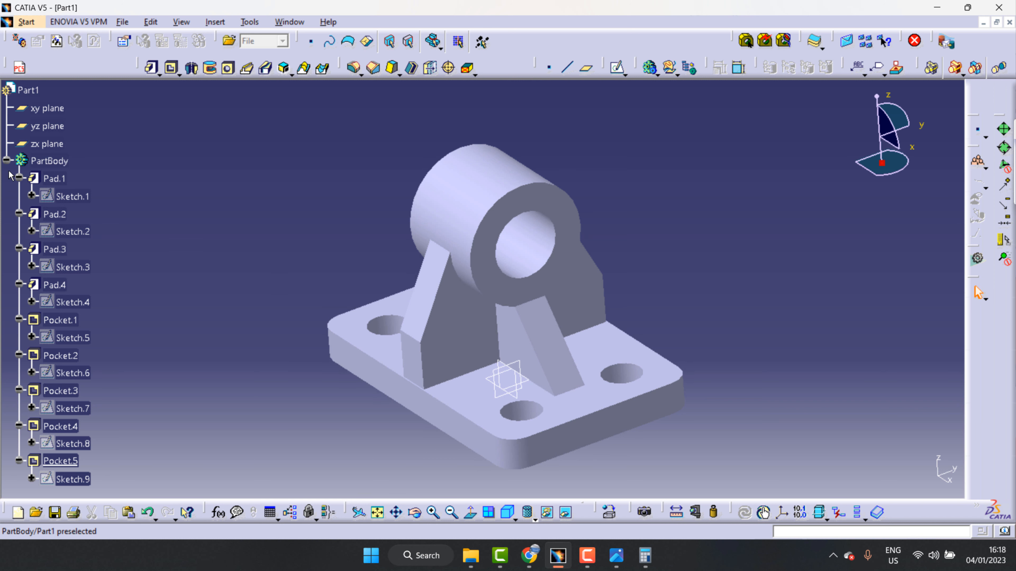
{"action": "left_click", "coordinate": [6, 160]}
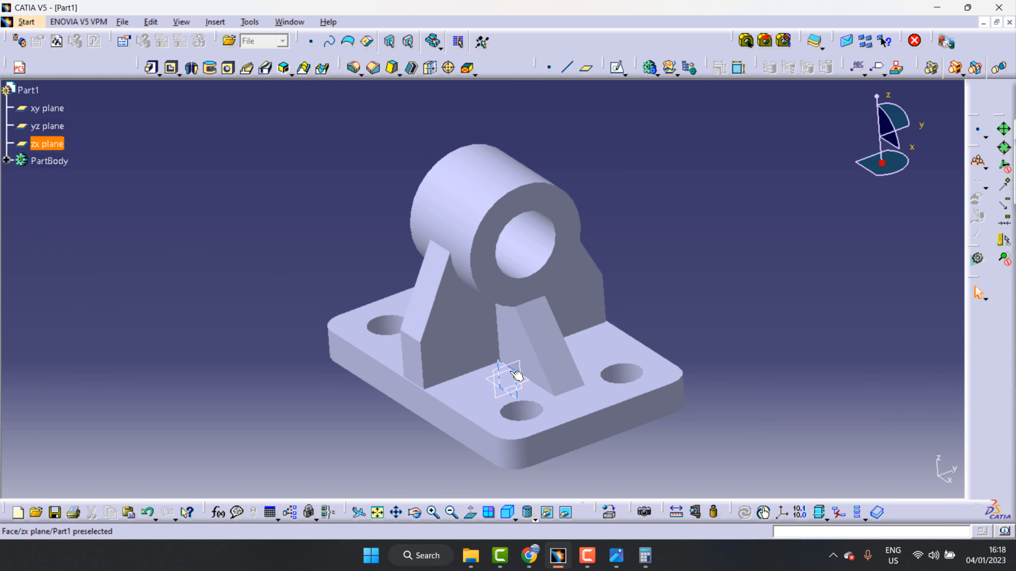
{"action": "left_click", "coordinate": [46, 108]}
{"action": "left_click", "coordinate": [56, 126], "text": "ctrl"}
{"action": "left_click", "coordinate": [63, 144], "text": "ctrl"}
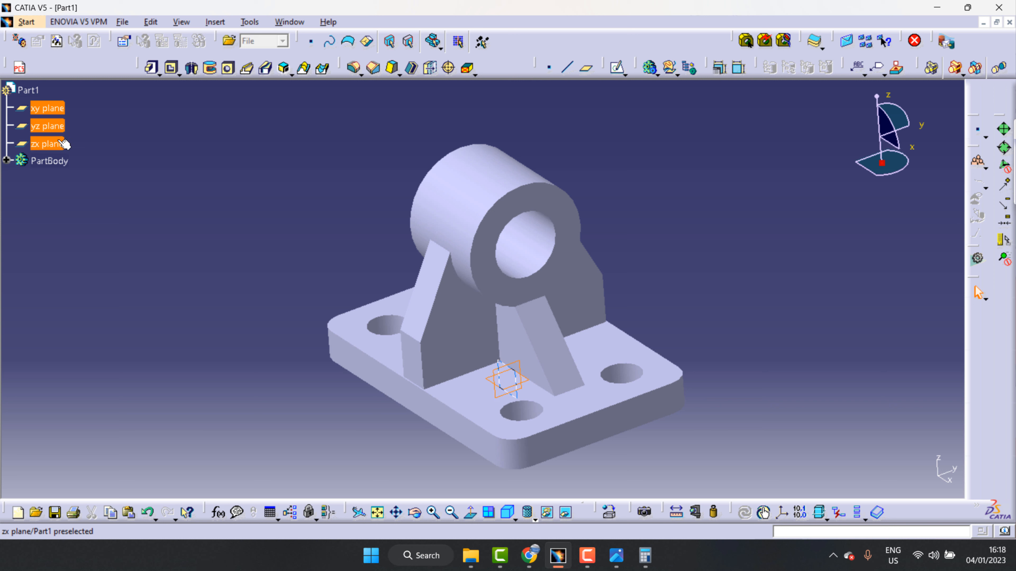
{"action": "right_click", "coordinate": [58, 140]}
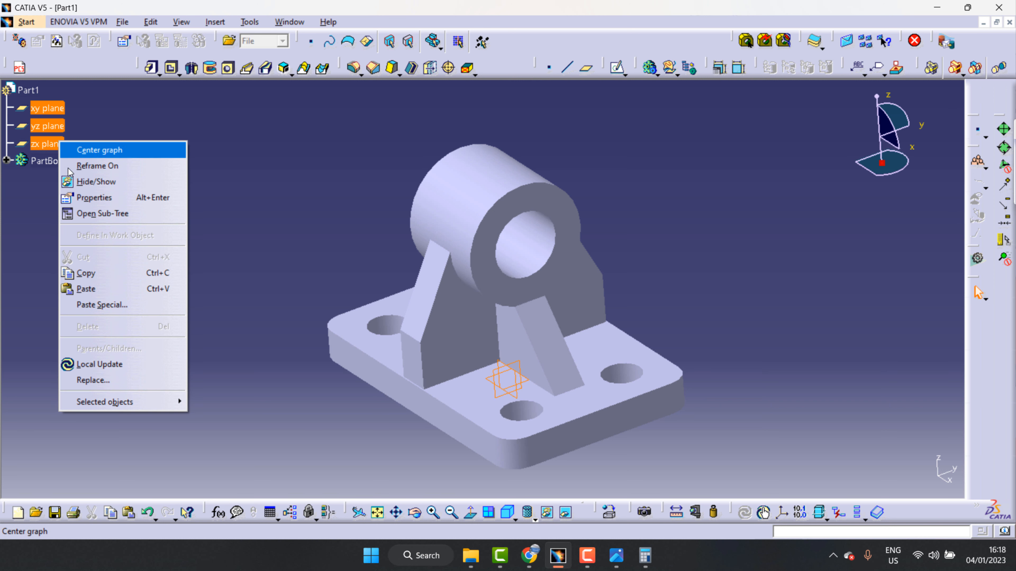
{"action": "left_click", "coordinate": [81, 183]}
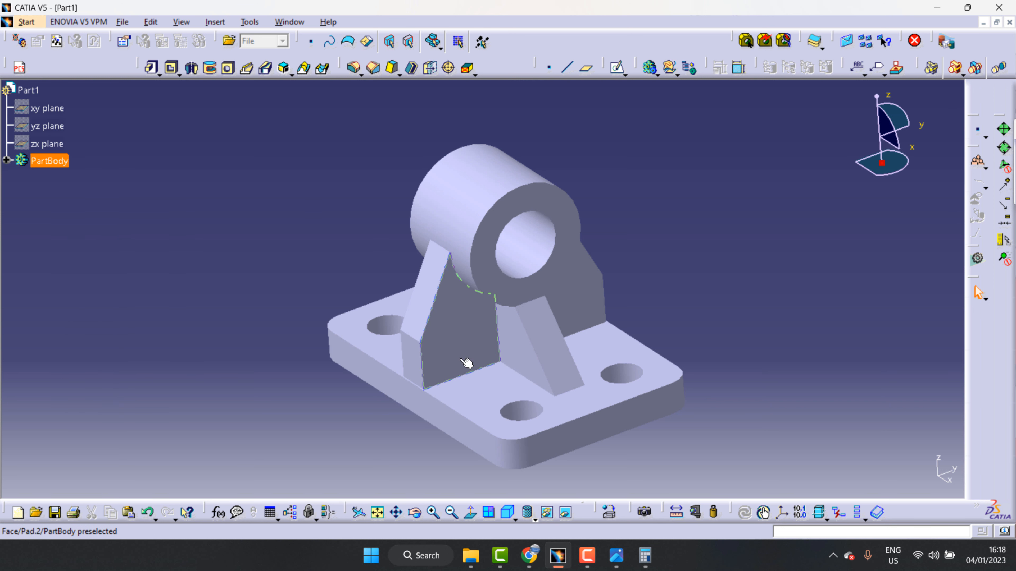
{"action": "left_click", "coordinate": [602, 246]}
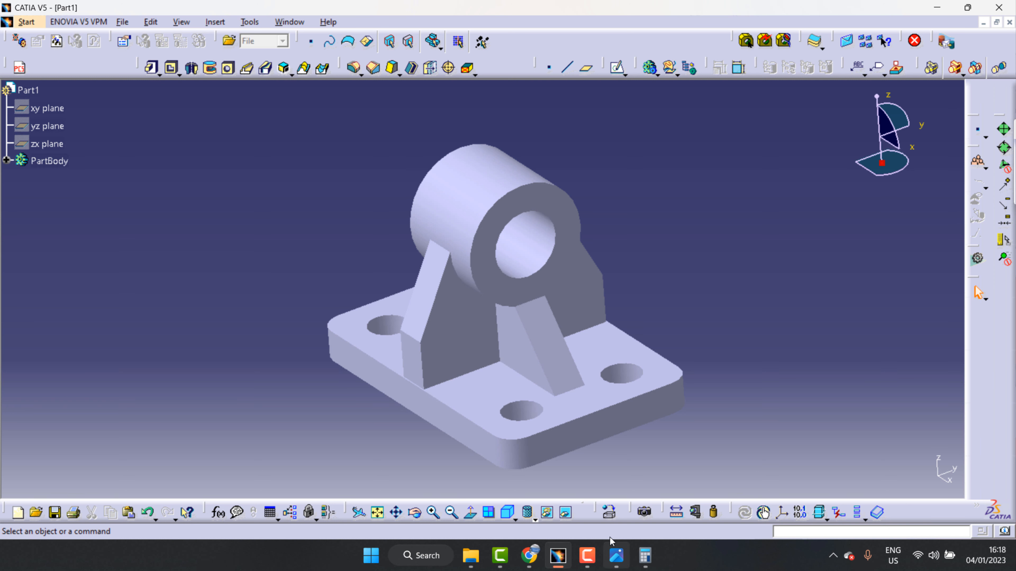
- Open the default material catalog and apply the Tungsten metal material to the bracket's part body
{"action": "left_click", "coordinate": [610, 514]}
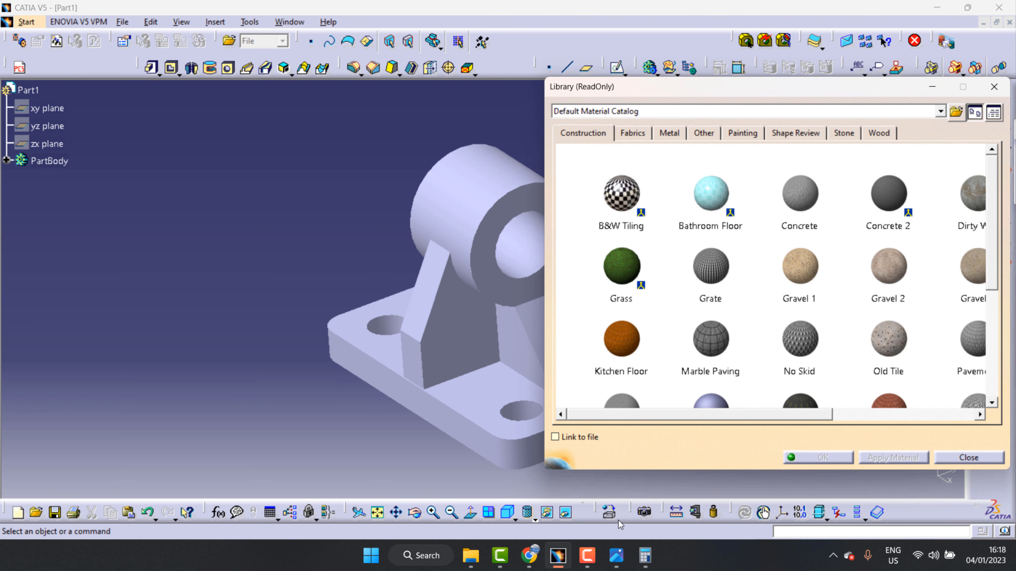
{"action": "left_click", "coordinate": [669, 132]}
{"action": "scroll", "coordinate": [826, 331], "scroll_direction": "down", "scroll_amount": 5}
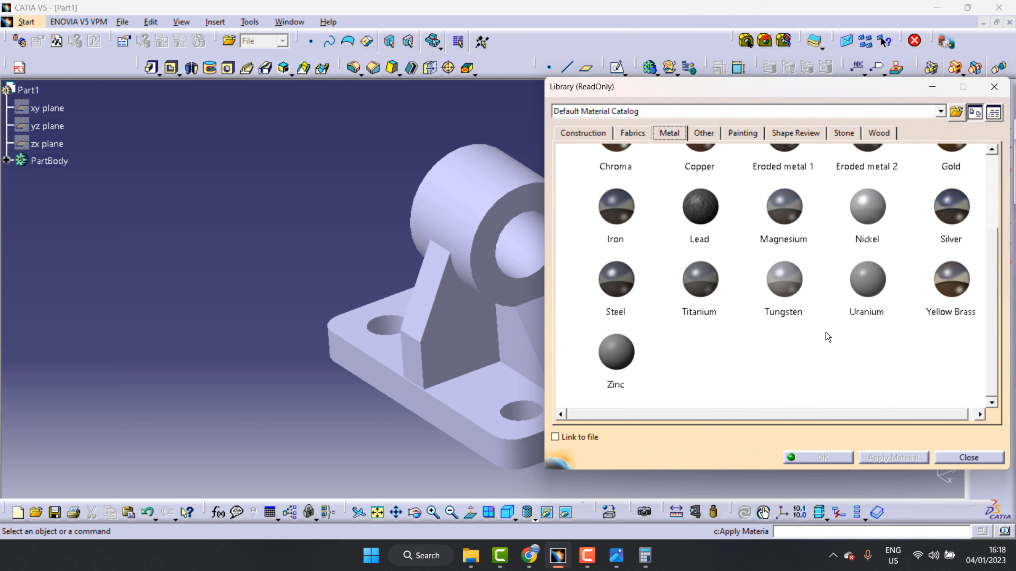
{"action": "scroll", "coordinate": [826, 336], "scroll_direction": "up", "scroll_amount": 2}
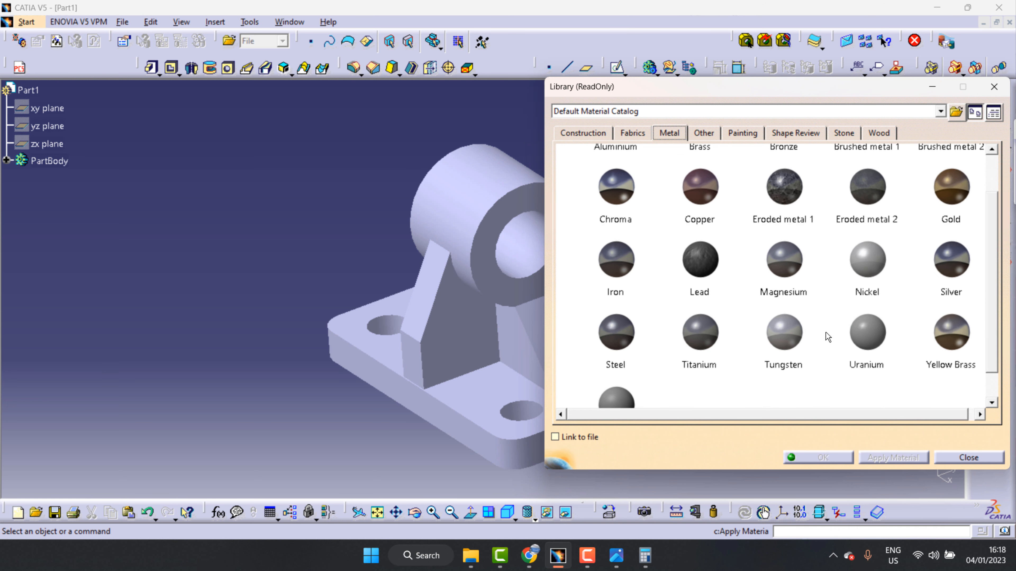
{"action": "scroll", "coordinate": [825, 332], "scroll_direction": "up", "scroll_amount": 2}
{"action": "scroll", "coordinate": [826, 332], "scroll_direction": "down", "scroll_amount": 3}
{"action": "left_click", "coordinate": [802, 313]}
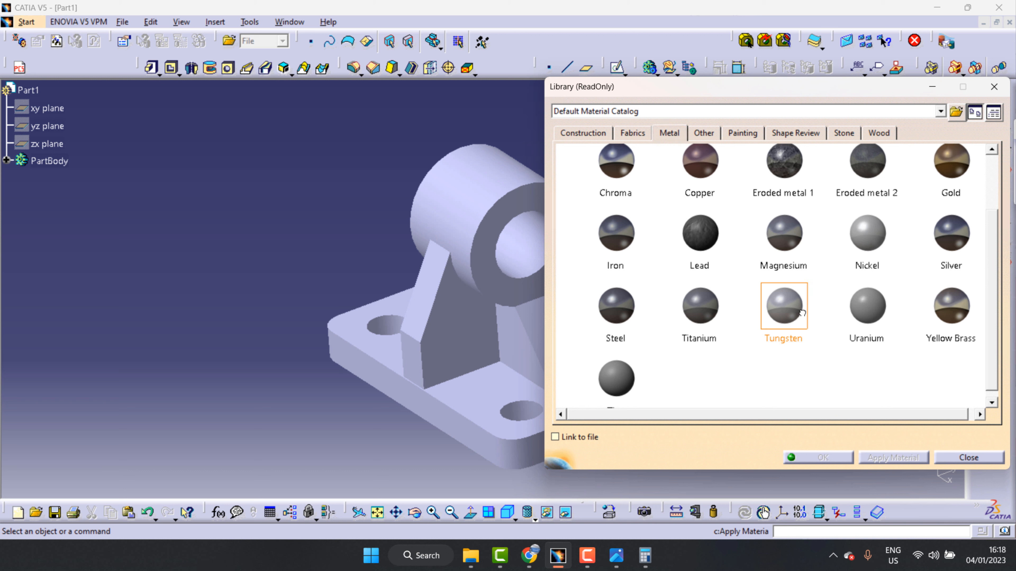
{"action": "left_click_drag", "start_coordinate": [535, 289], "coordinate": [476, 302]}
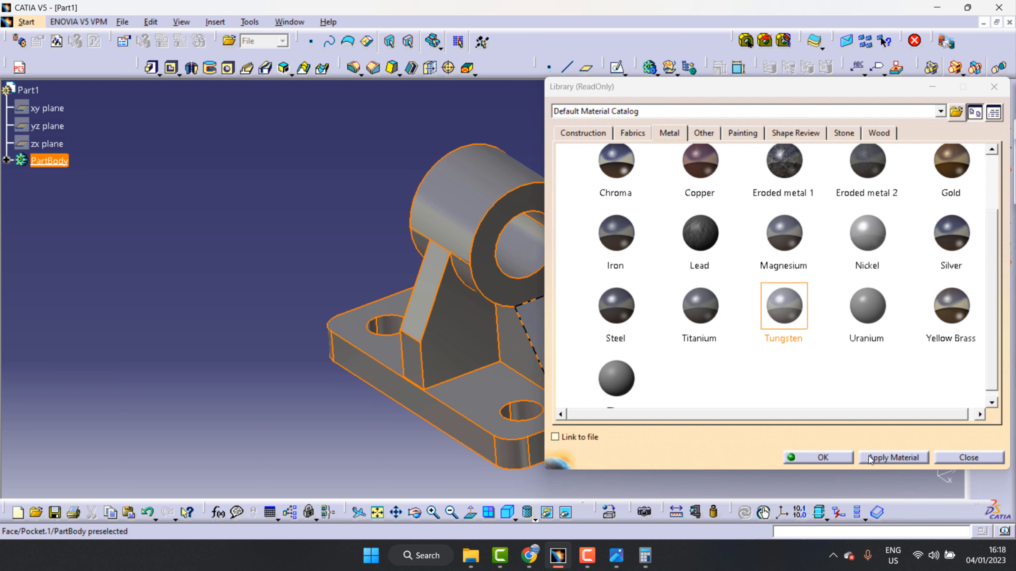
{"action": "left_click", "coordinate": [870, 459]}
- Replace the part body's material with Grey Blue from the catalog's painting materials and close the library
{"action": "scroll", "coordinate": [737, 360], "scroll_direction": "up", "scroll_amount": 2}
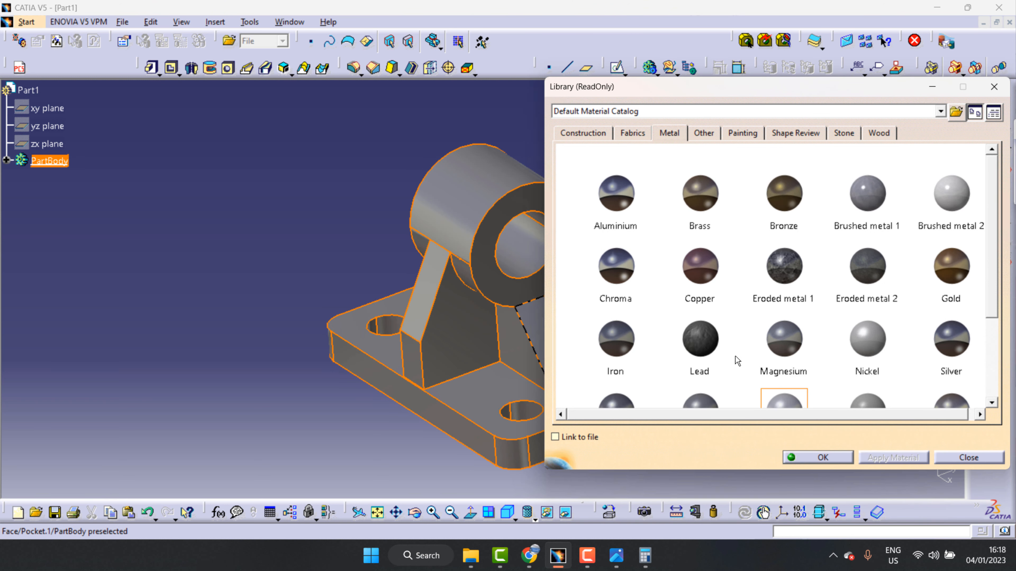
{"action": "scroll", "coordinate": [737, 360], "scroll_direction": "up", "scroll_amount": 2}
{"action": "left_click", "coordinate": [704, 133]}
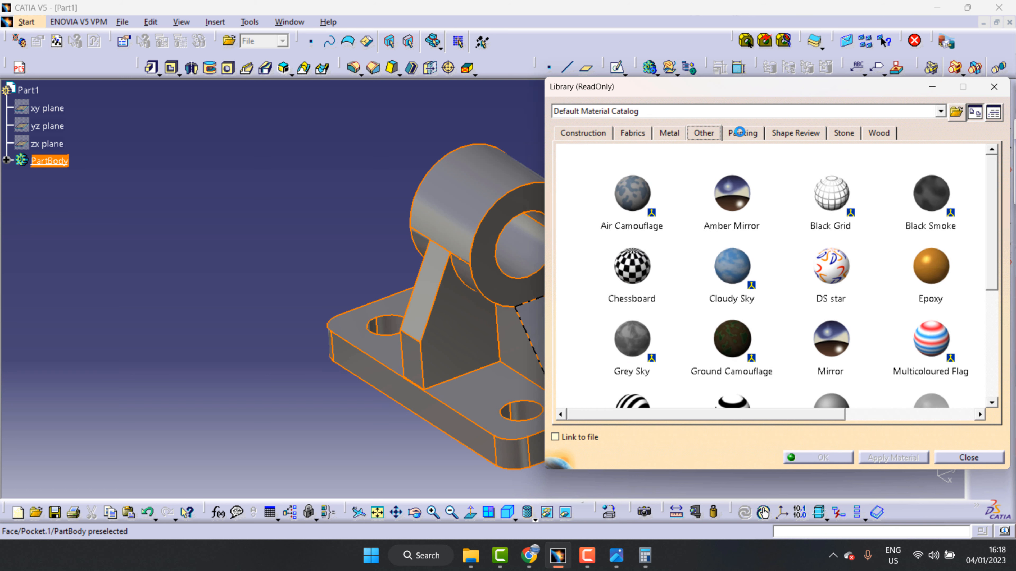
{"action": "left_click", "coordinate": [739, 132]}
{"action": "scroll", "coordinate": [826, 328], "scroll_direction": "down", "scroll_amount": 1}
{"action": "left_click", "coordinate": [616, 358]}
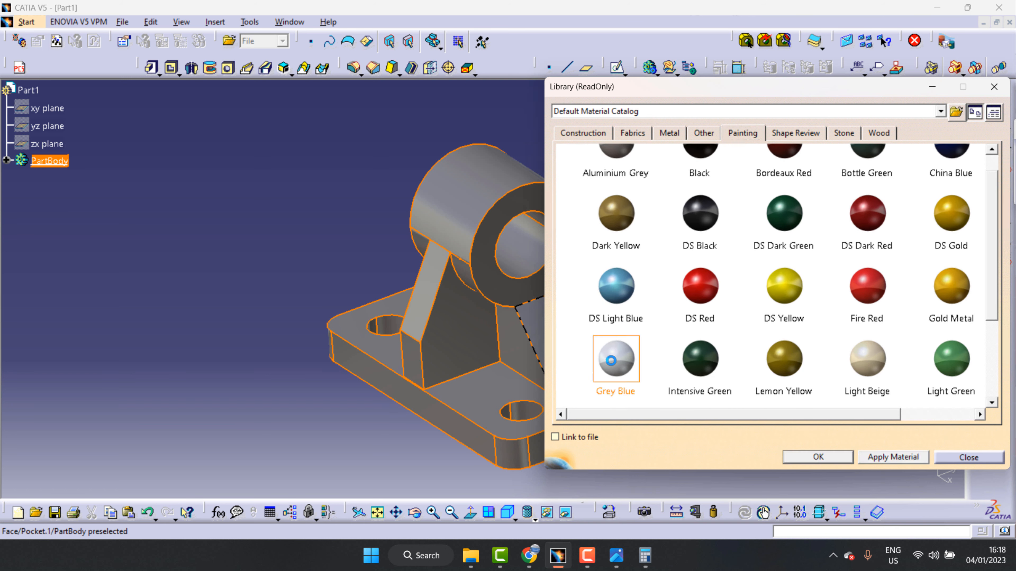
{"action": "left_click", "coordinate": [889, 460]}
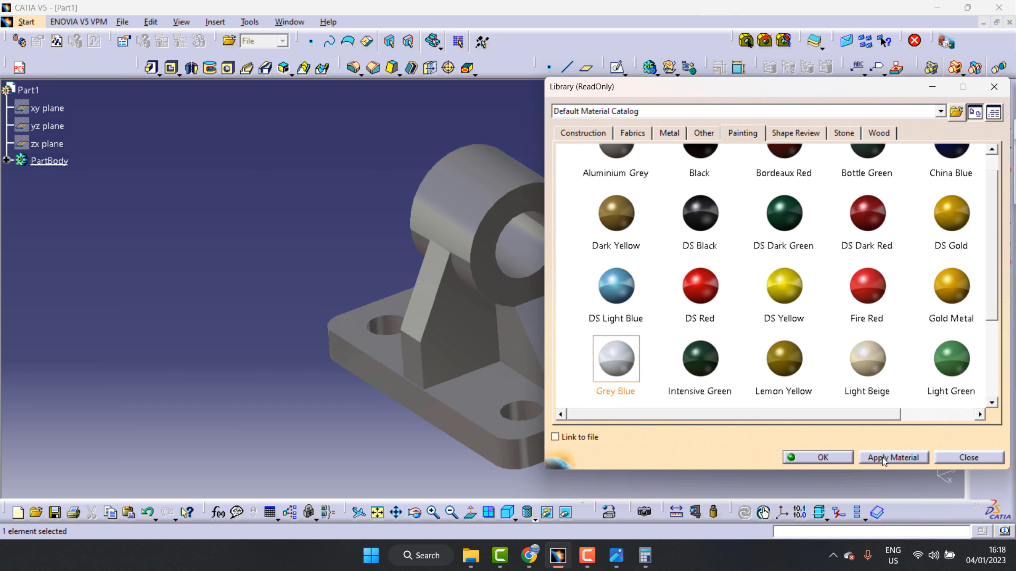
{"action": "left_click", "coordinate": [836, 455]}
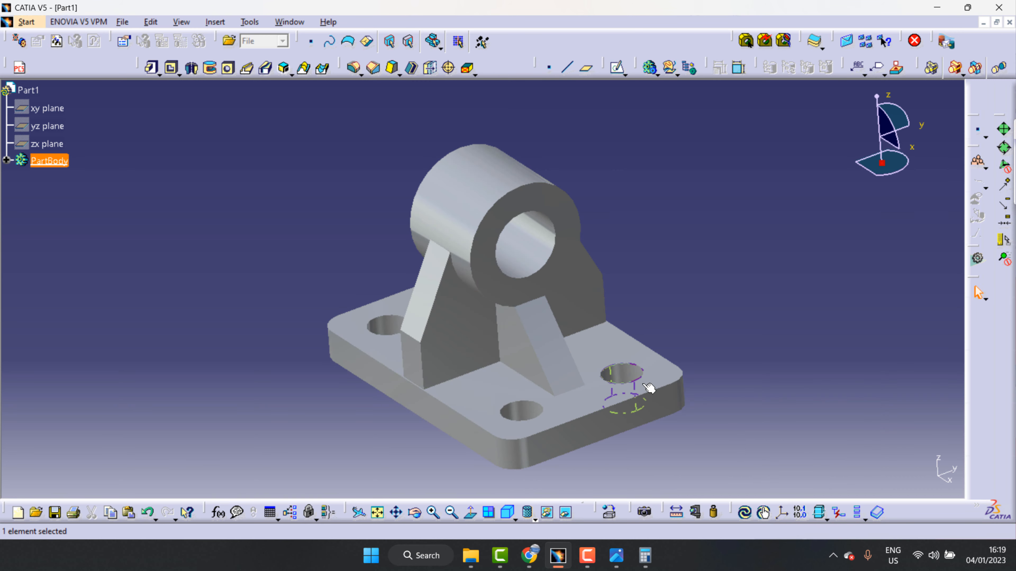
- Start a photo-realistic render setup for the finished bracket
{"action": "left_click", "coordinate": [644, 515]}
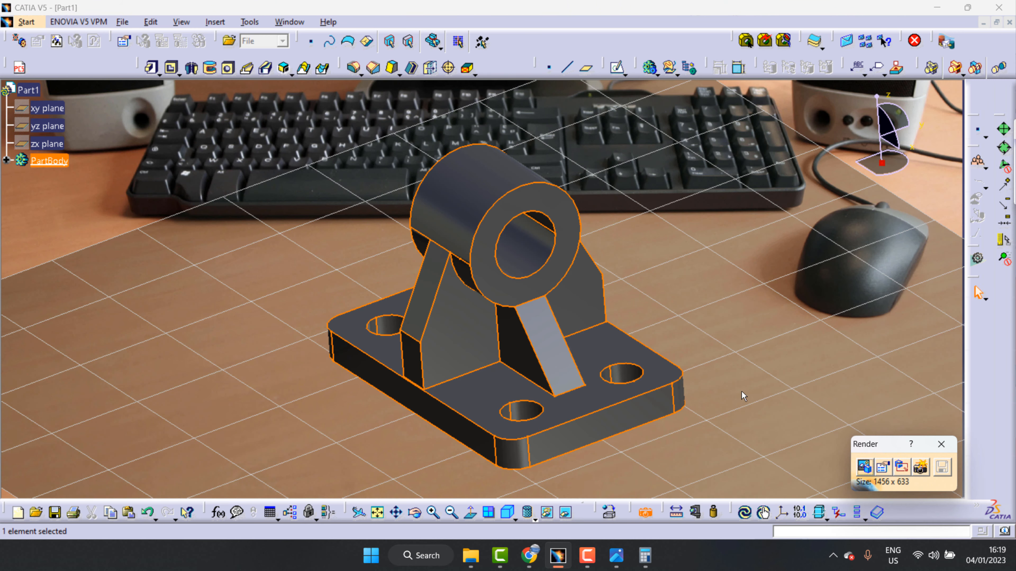